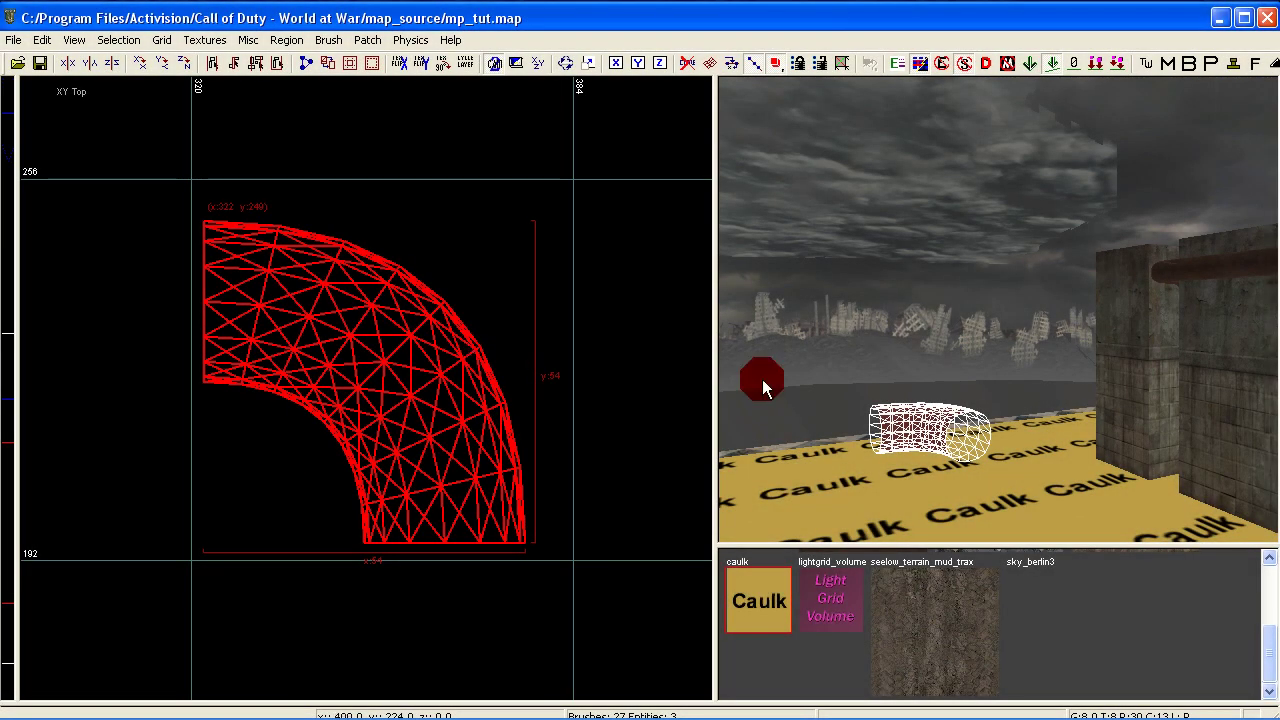
Examine the existing pipe patches along the wall, including the elbows and straight sections, in the 3D and top views.
right_drag(763, 380, 975, 396)
key(Escape)
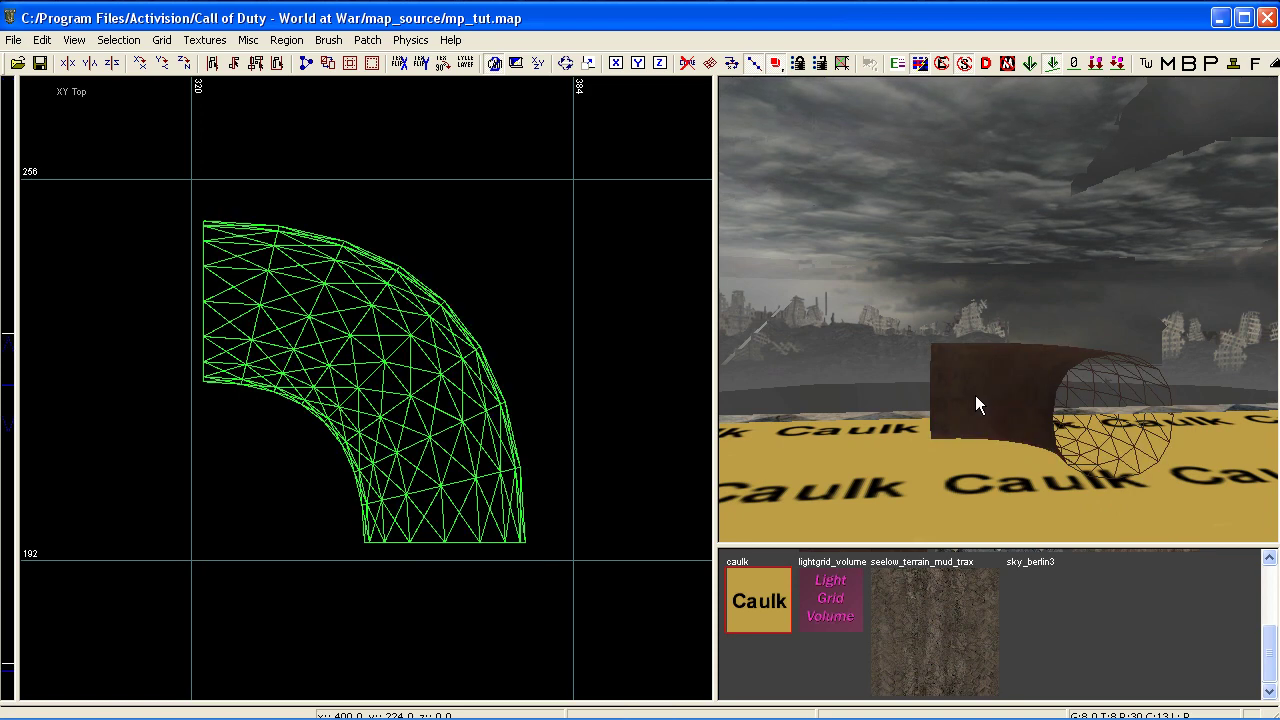
key(Up)
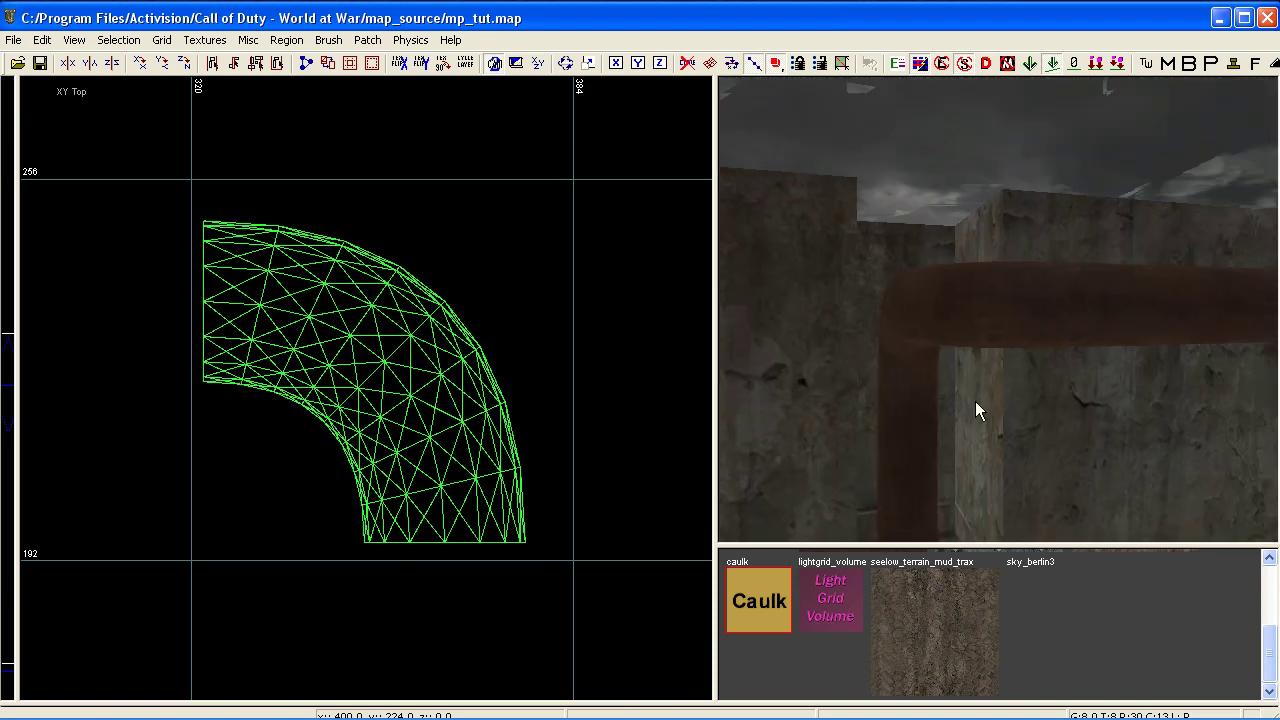
shift+click(905, 356)
shift+click(963, 296)
shift+click(1132, 302)
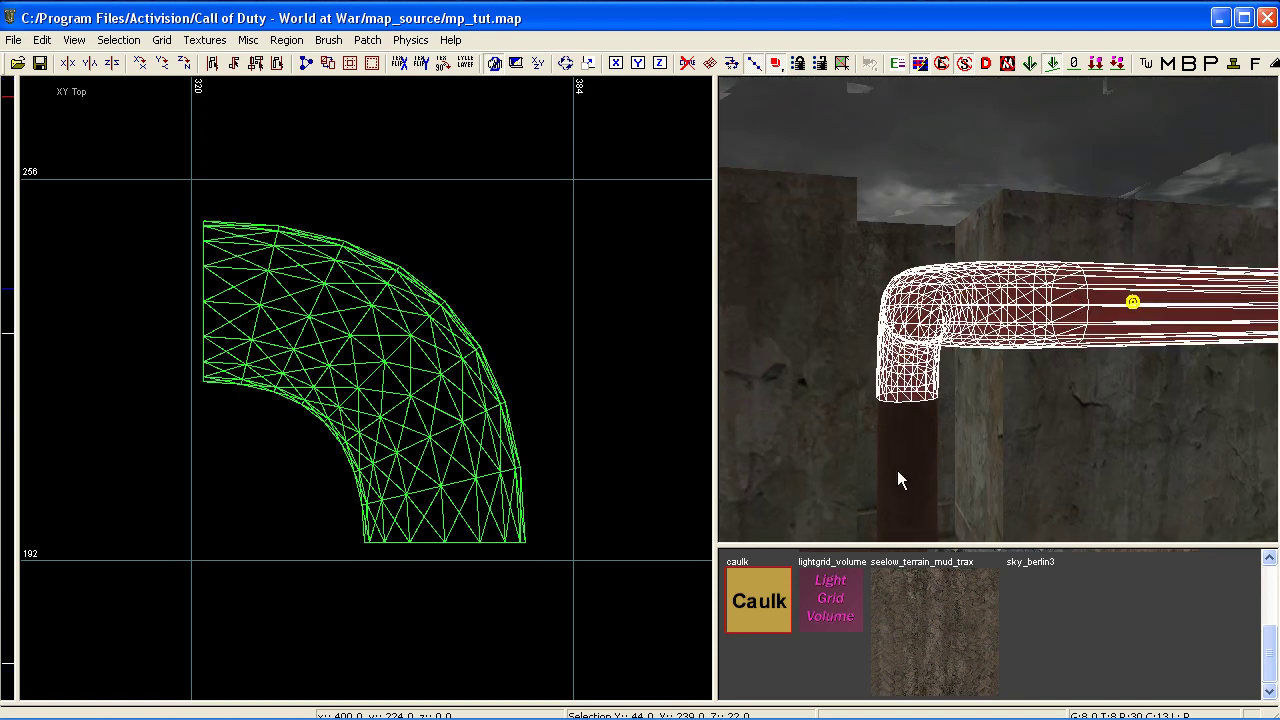
shift+click(897, 471)
right_drag(914, 461, 1160, 480)
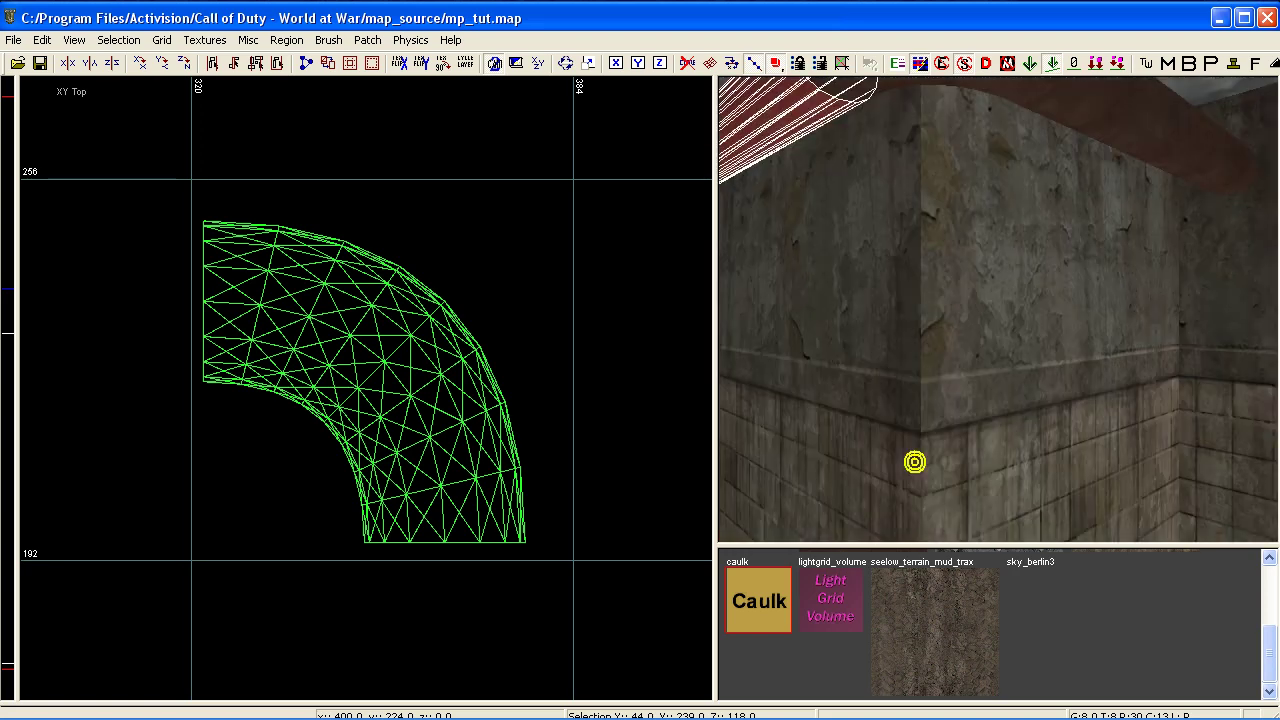
right_click(922, 487)
shift+click(932, 304)
shift+click(1100, 290)
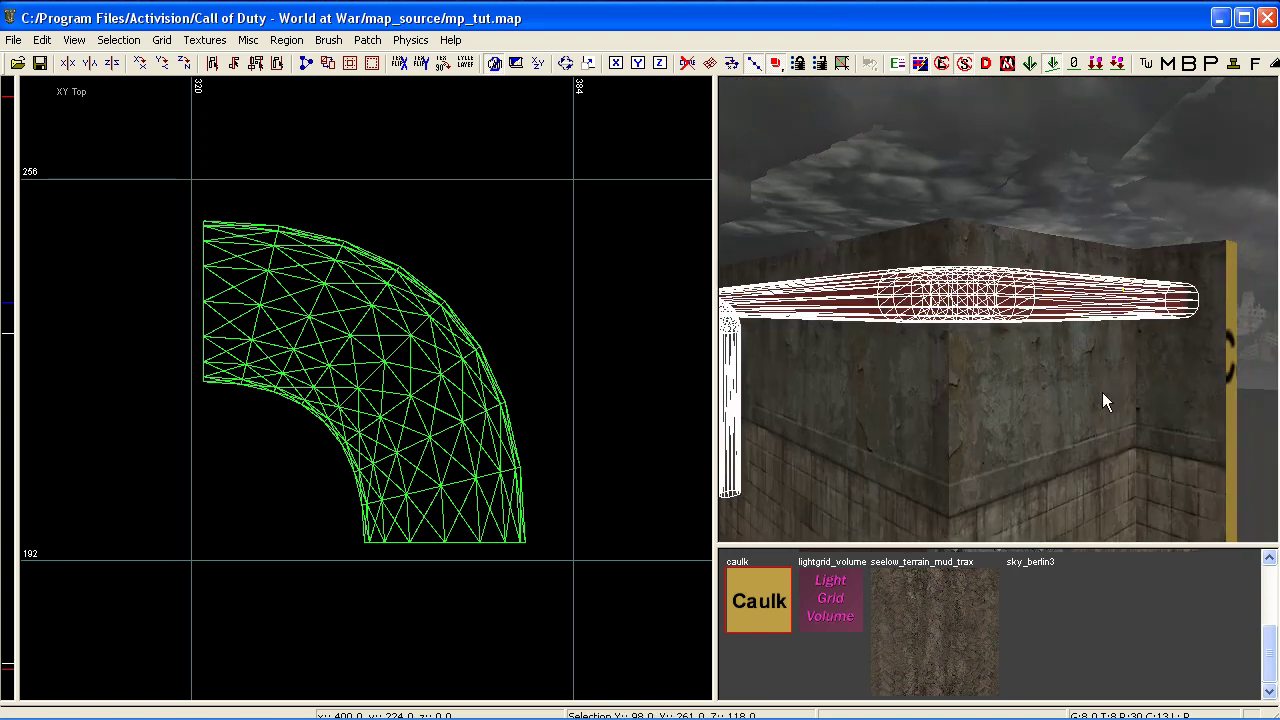
scroll(531, 464, down, 5)
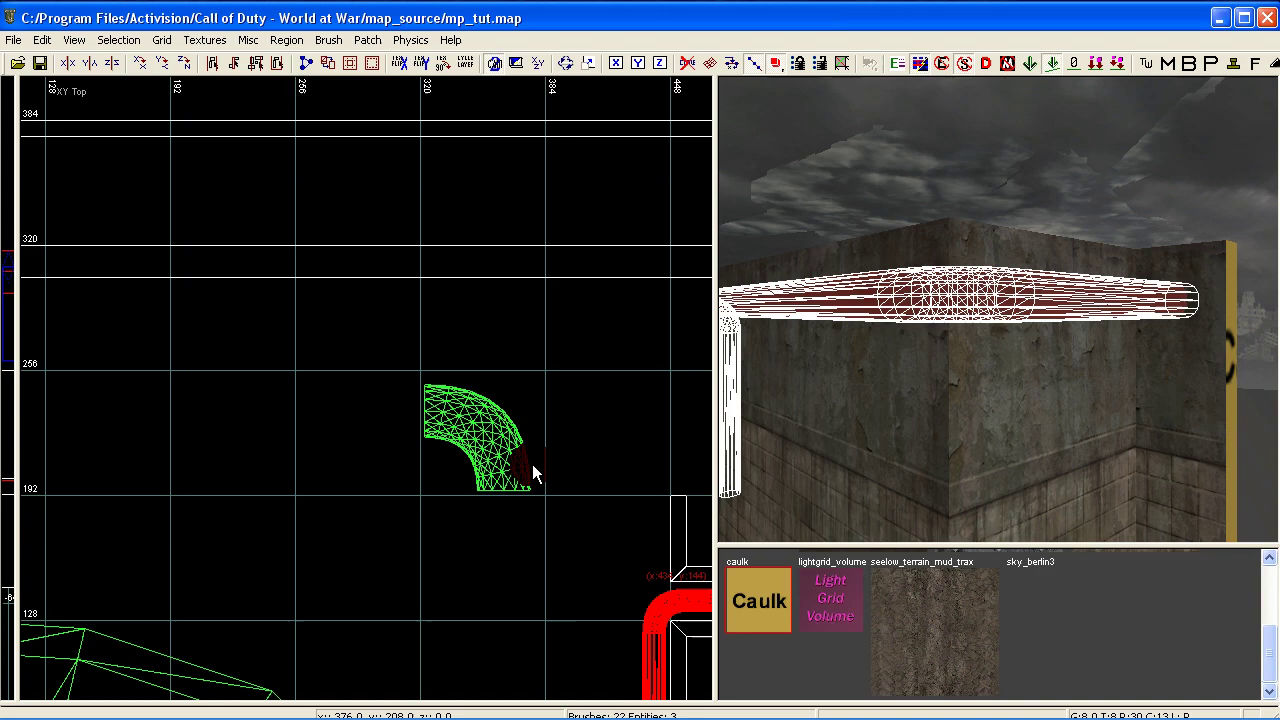
right_drag(532, 464, 317, 223)
right_click(822, 481)
key(Escape)
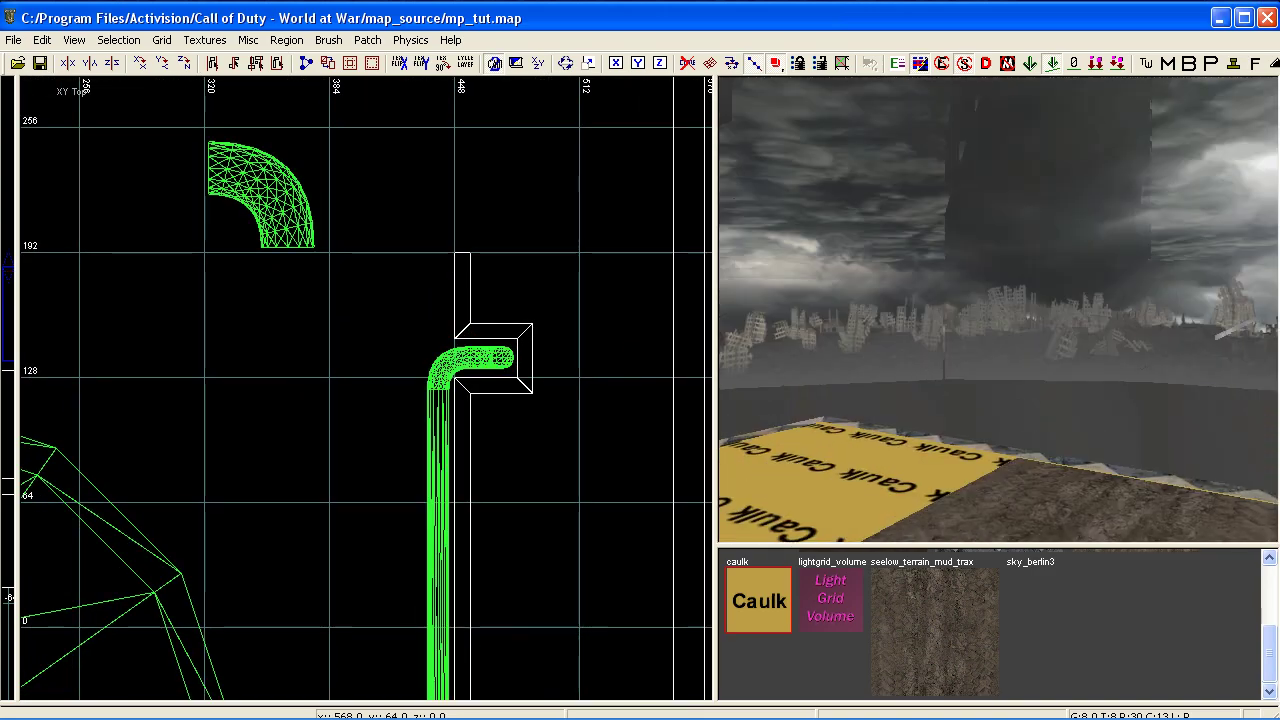
Examine the curved mud road patch in the 3D and top views.
right_click(905, 460)
shift+click(996, 477)
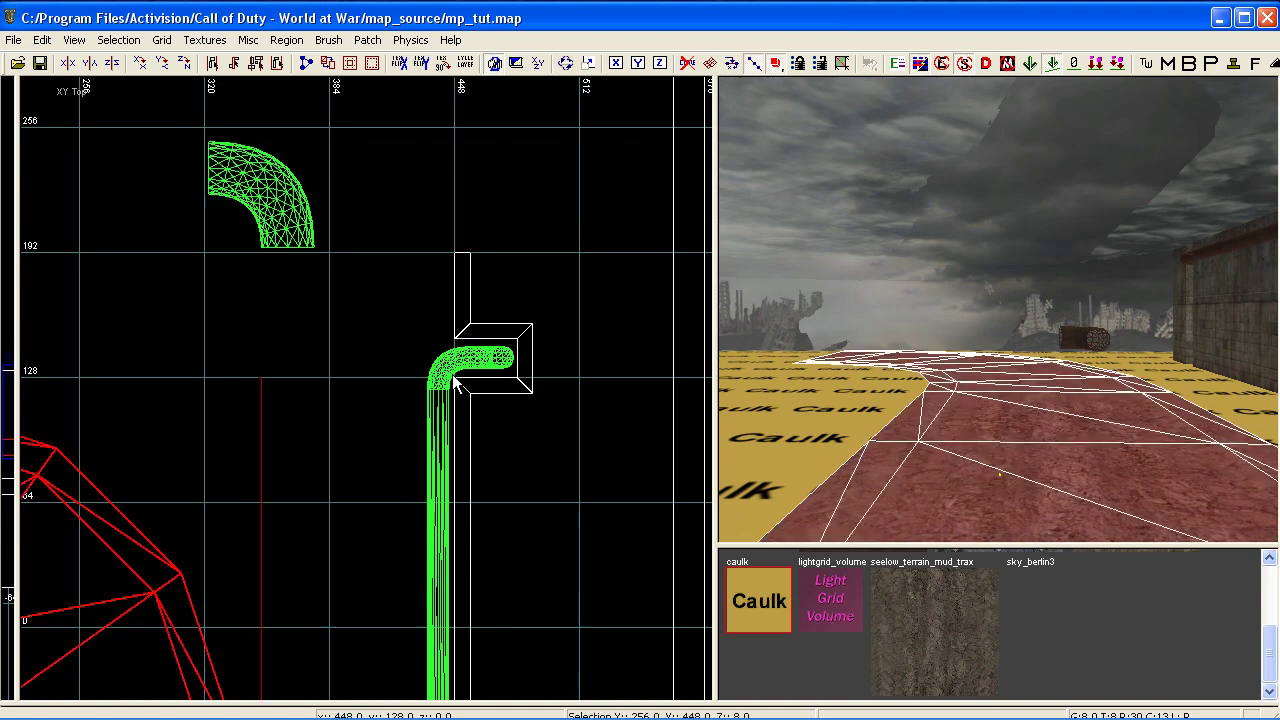
scroll(450, 371, down, 3)
right_drag(355, 430, 401, 299)
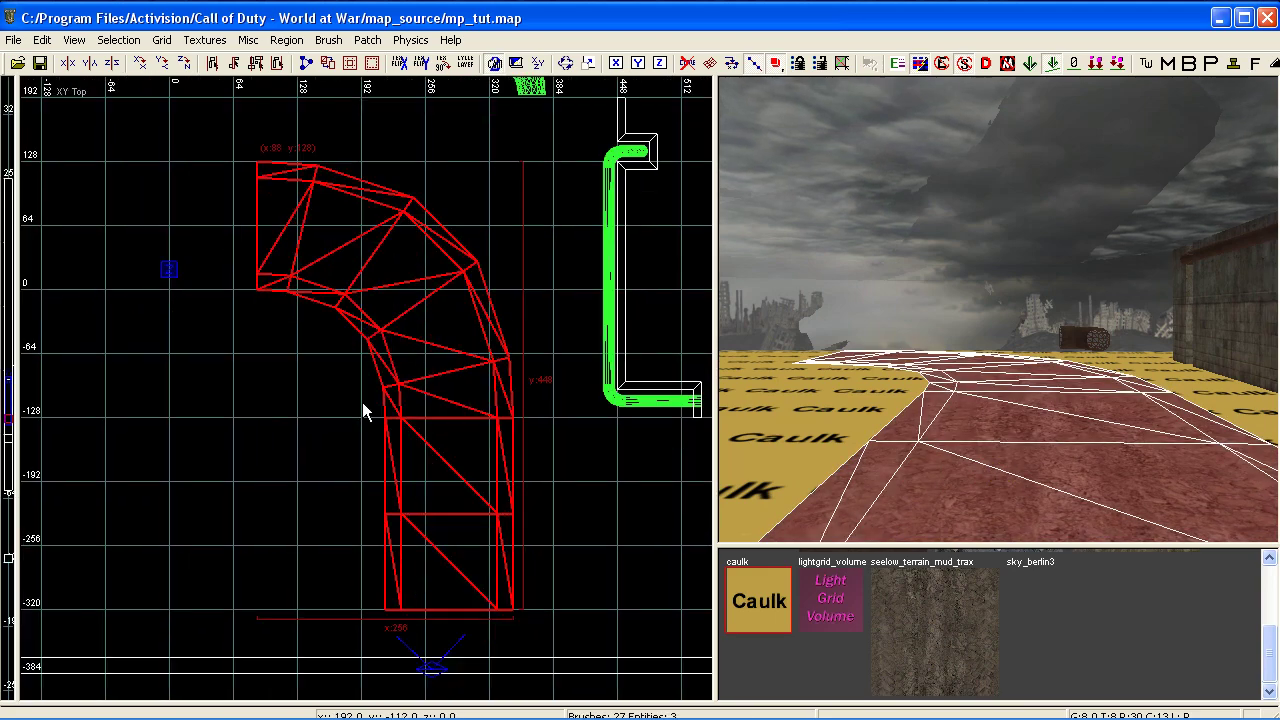
key(Escape)
right_click(986, 449)
key(Up)
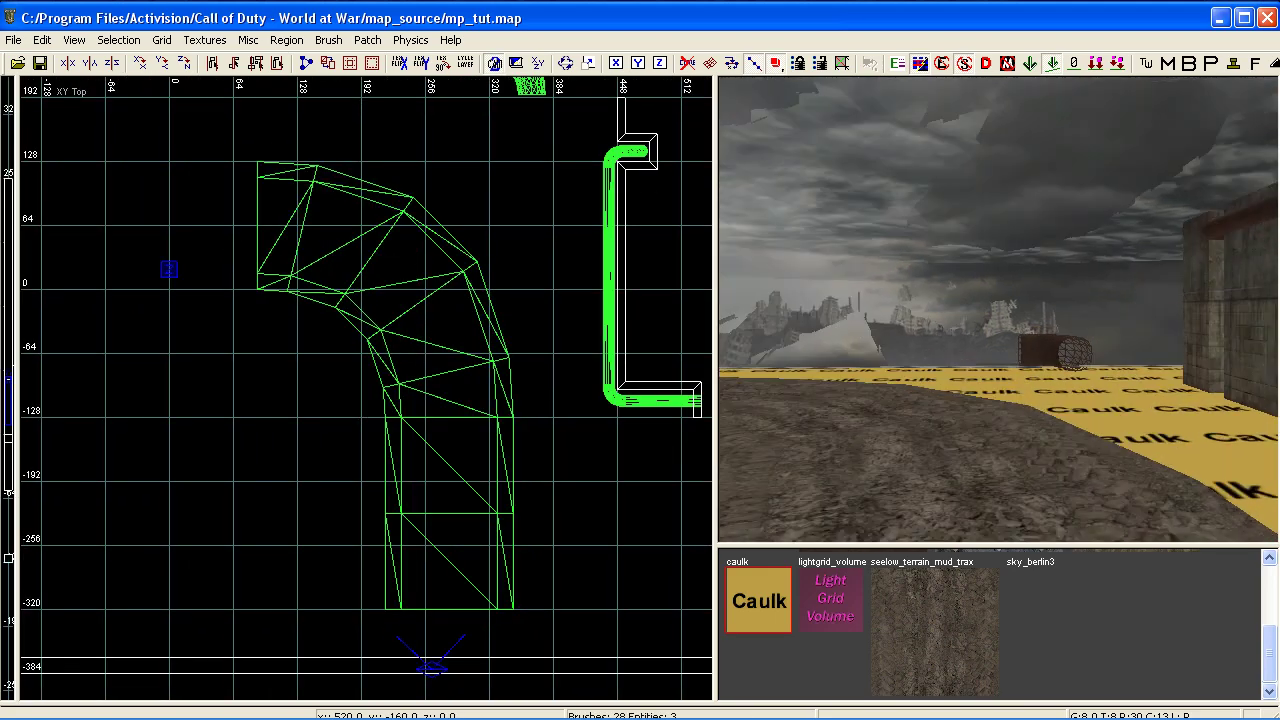
key(Down)
key(Up)
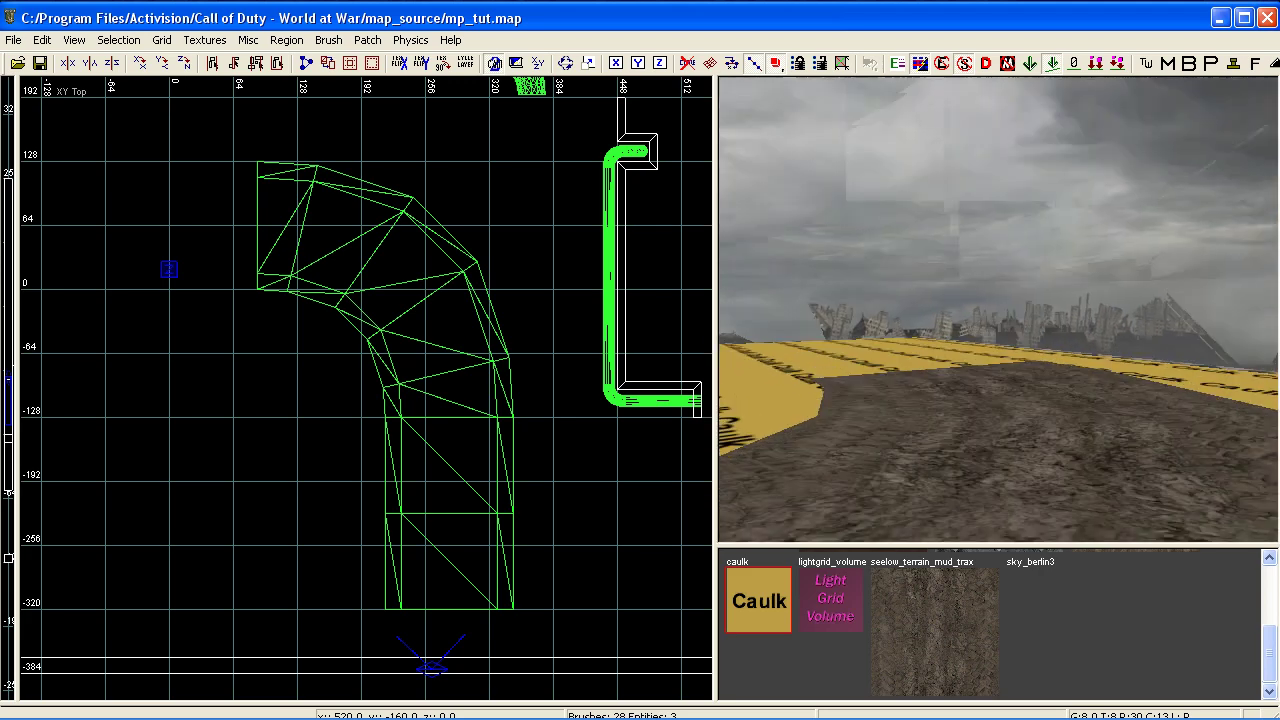
right_click(978, 476)
Set caulk as the current texture and show the soldier model on the open floor in the XZ front view.
click(759, 600)
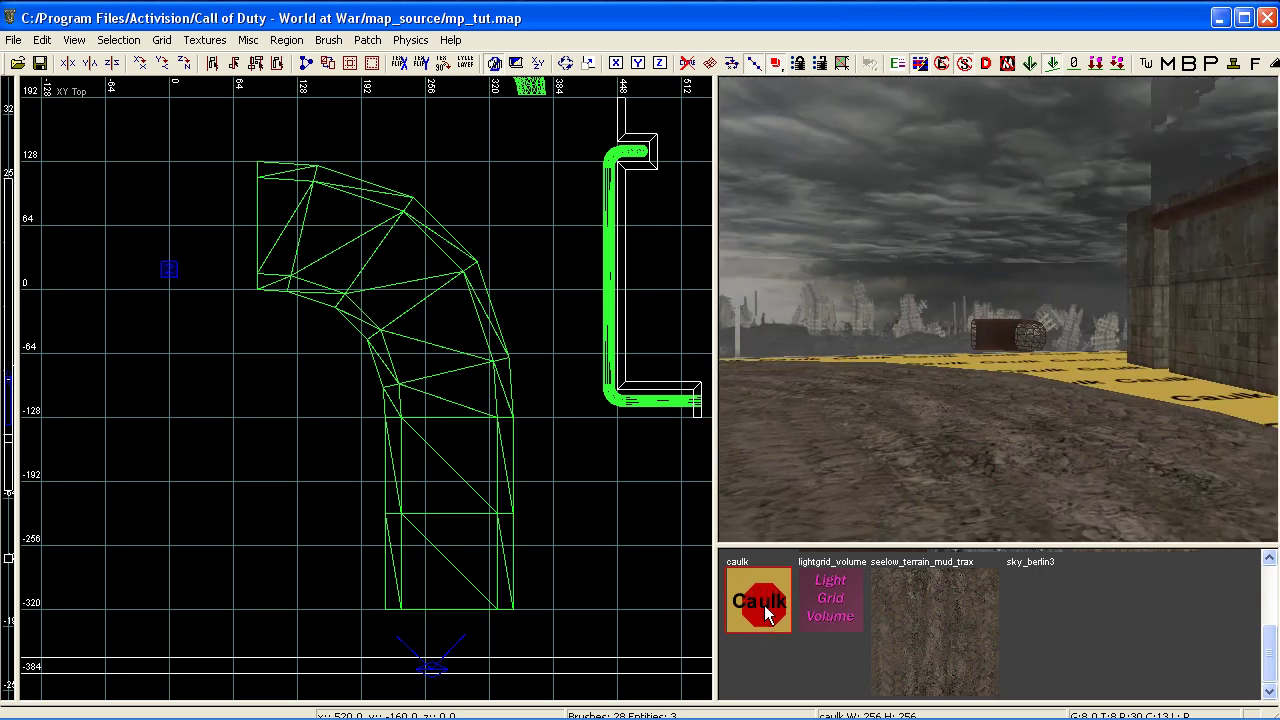
right_click(920, 421)
key(Down)
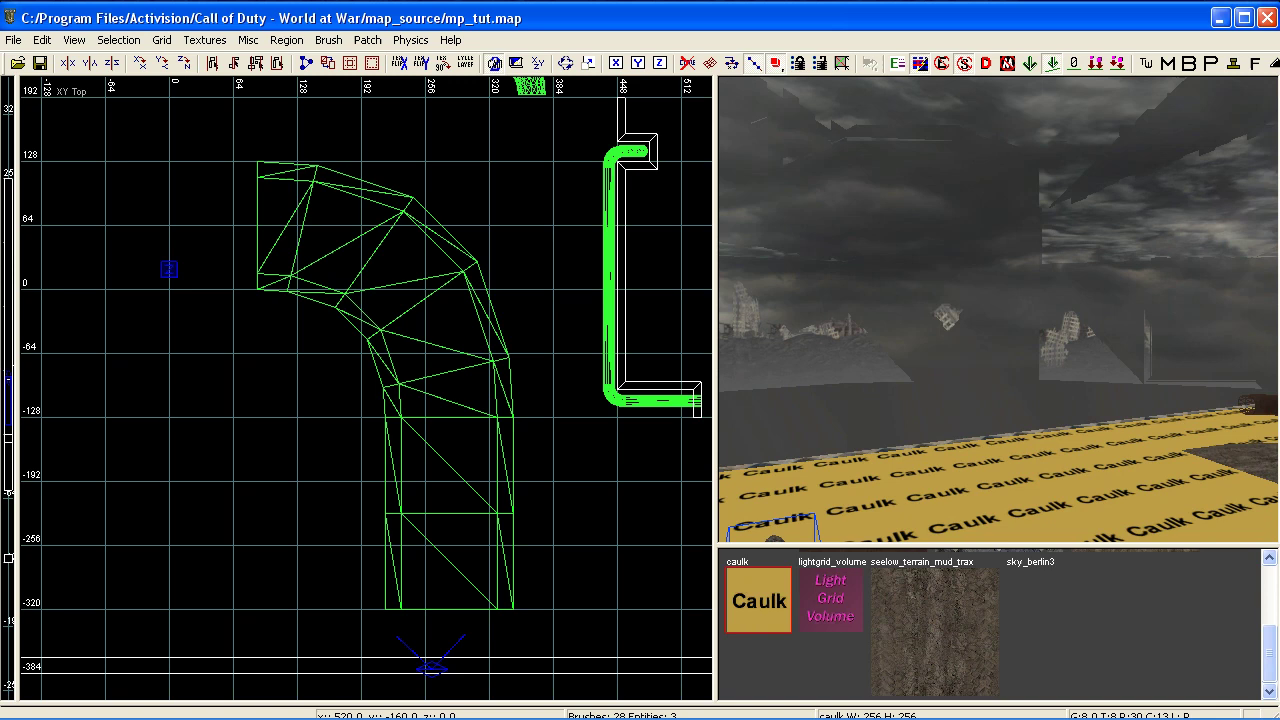
right_click(920, 421)
scroll(532, 444, down, 4)
right_drag(203, 425, 450, 425)
scroll(450, 433, up, 8)
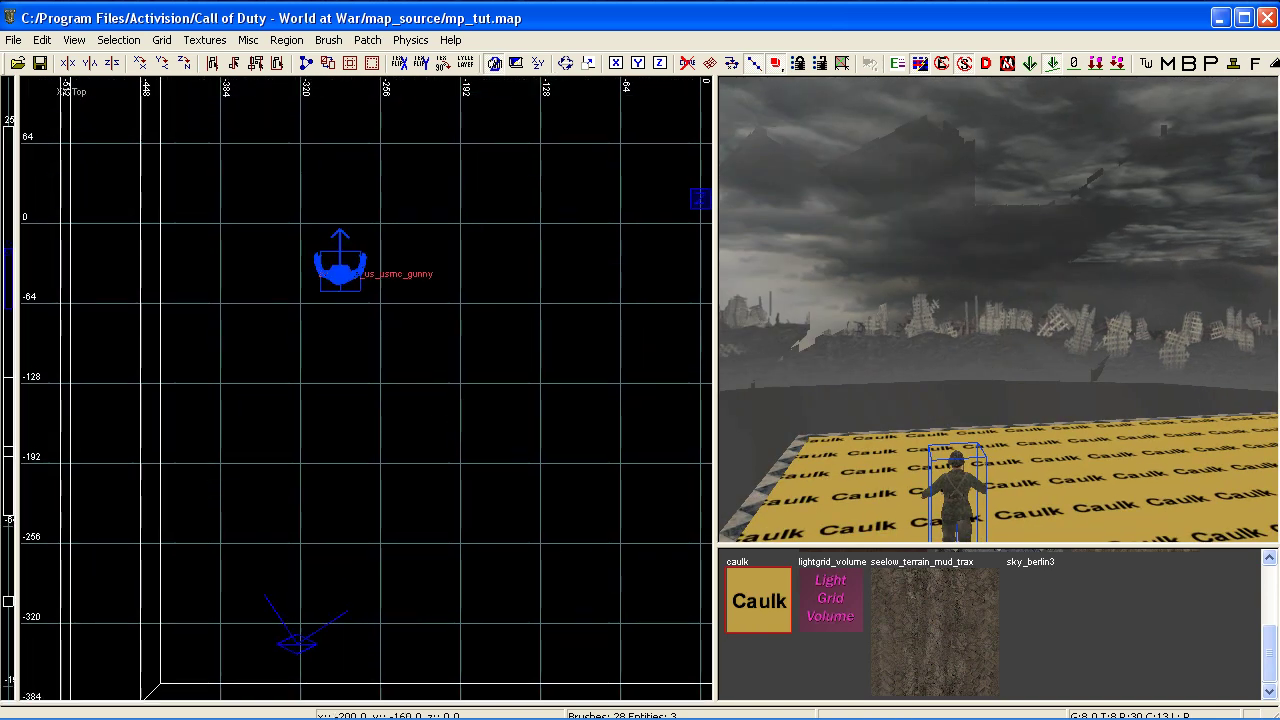
shift+click(954, 480)
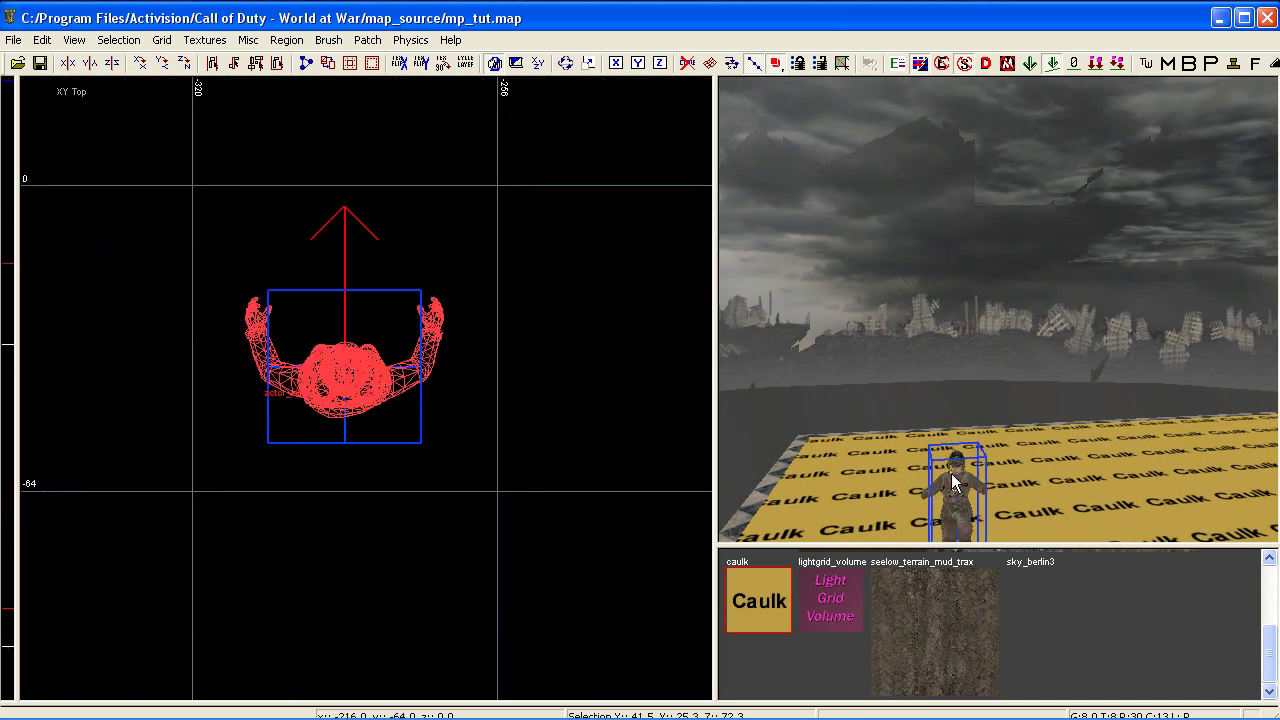
right_click(954, 480)
key(ctrl+Tab)
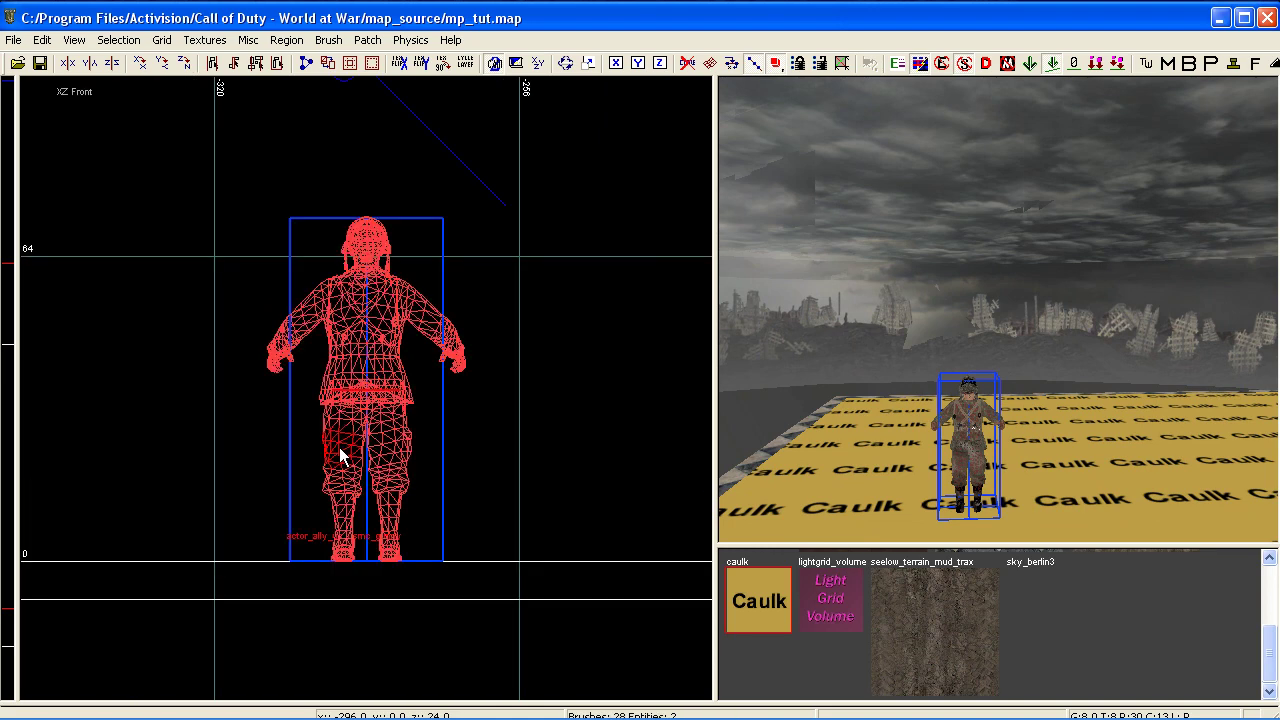
Draw a 64 by 64 unit caulk brush above the soldier model, spanning X -320 to -256 and Z 128 to 192.
scroll(339, 447, down, 4)
scroll(358, 458, up, 2)
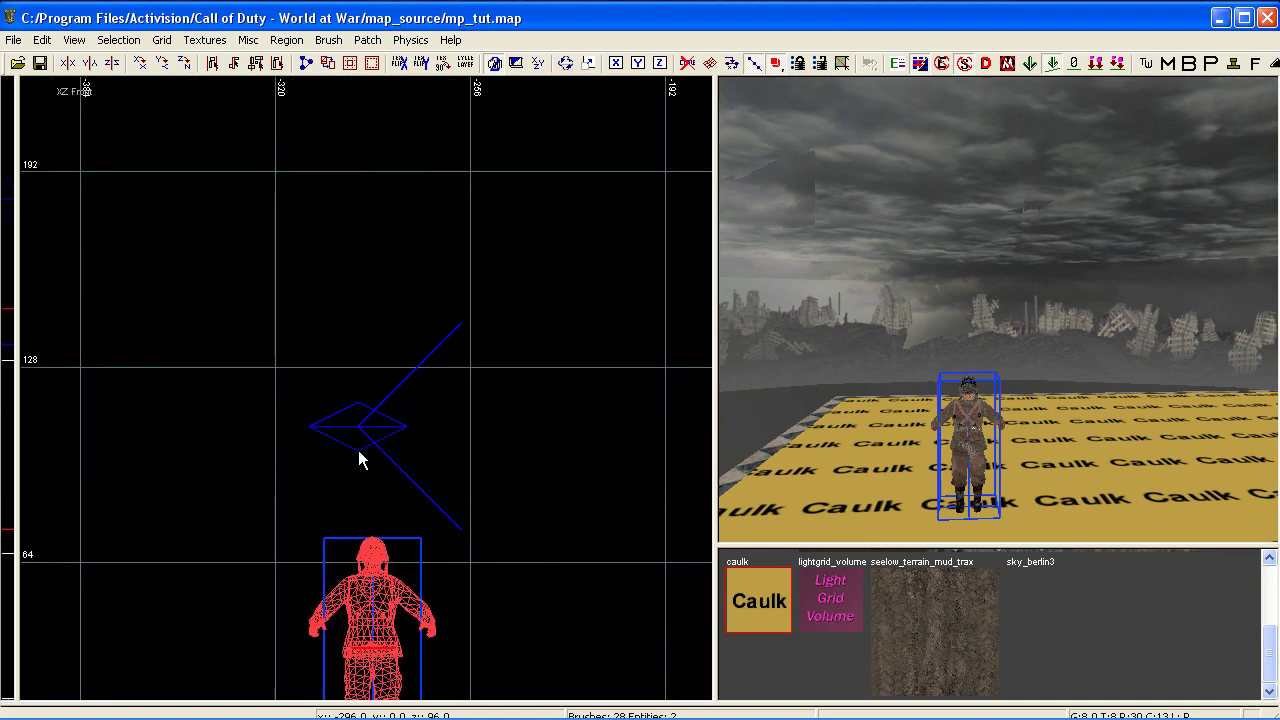
key(Escape)
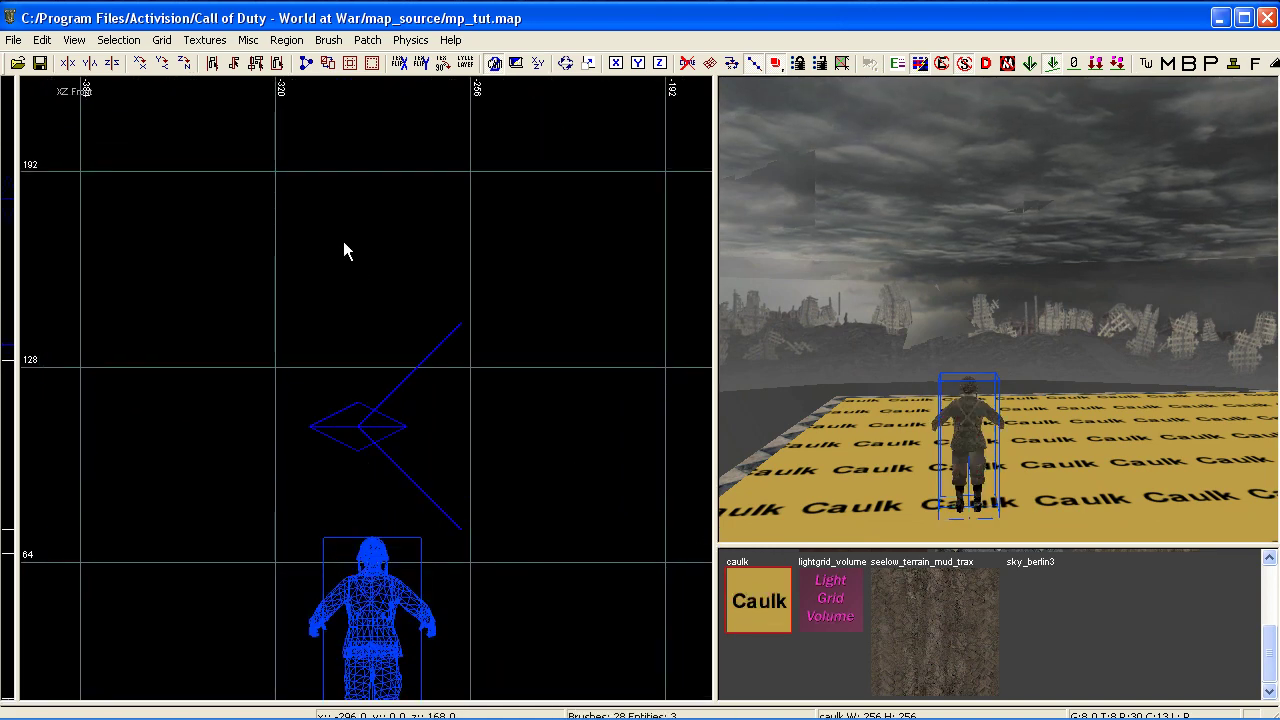
mouse_move(279, 171)
mouse_down()
mouse_move(407, 314)
mouse_move(481, 369)
mouse_up()
right_drag(481, 369, 500, 470)
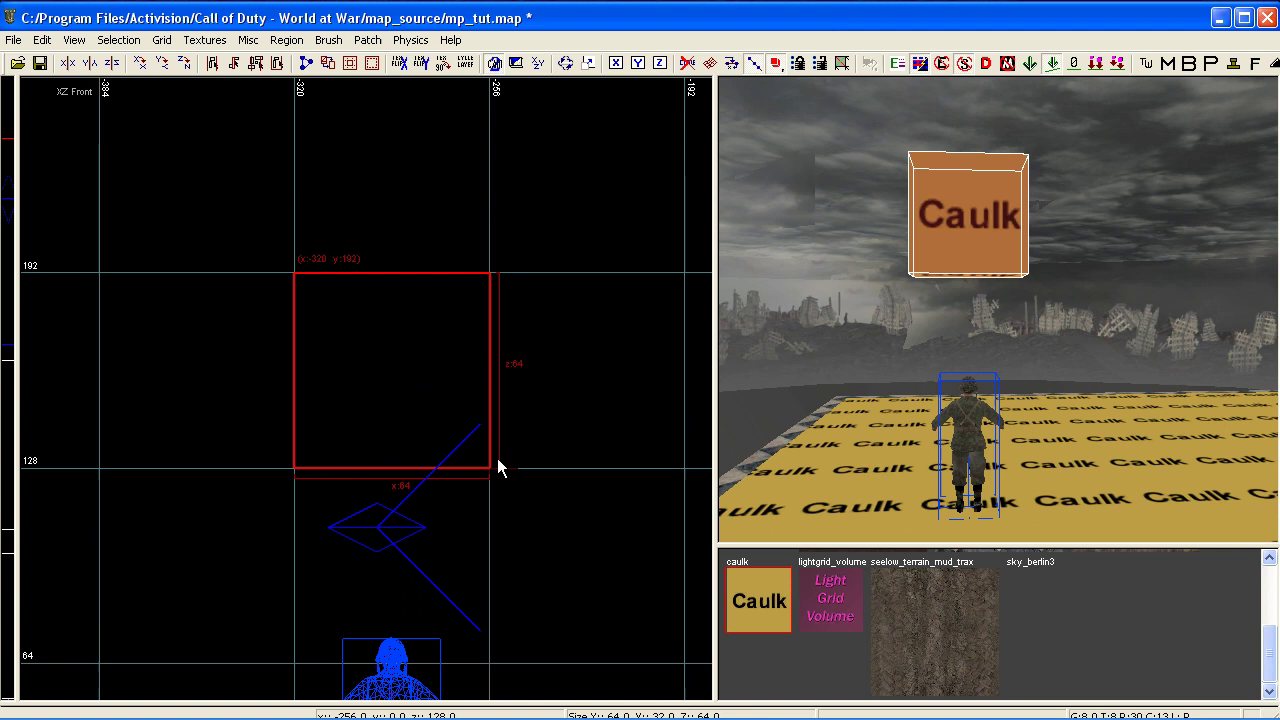
Extend the caulk brush to 64 units along Y and move it in front of the soldier, spanning Y 0 to 64.
key(ctrl+Tab)
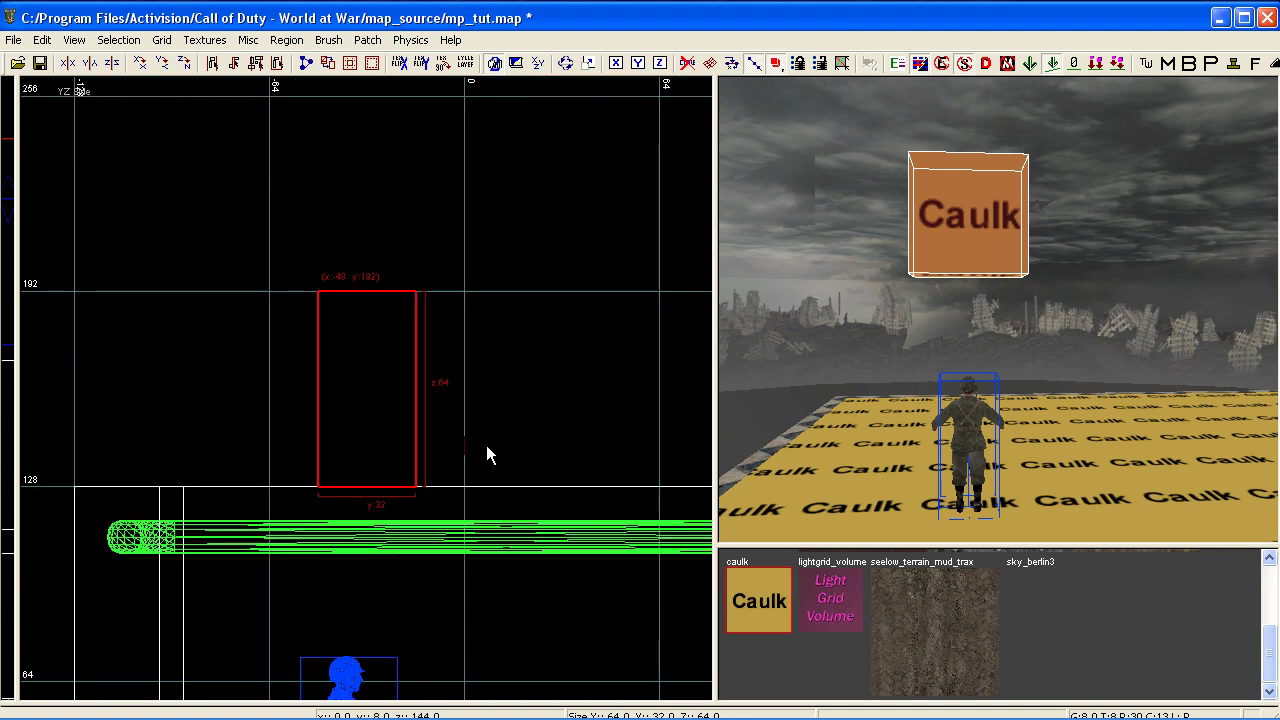
drag(513, 395, 523, 395)
drag(249, 350, 225, 350)
key(ctrl+Tab)
mouse_move(421, 446)
mouse_down()
mouse_move(366, 417)
mouse_move(379, 182)
mouse_up()
right_drag(378, 205, 404, 437)
mouse_move(764, 400)
right_down()
mouse_move(764, 340)
mouse_move(780, 372)
mouse_move(800, 350)
mouse_move(764, 370)
right_up()
key(Right)
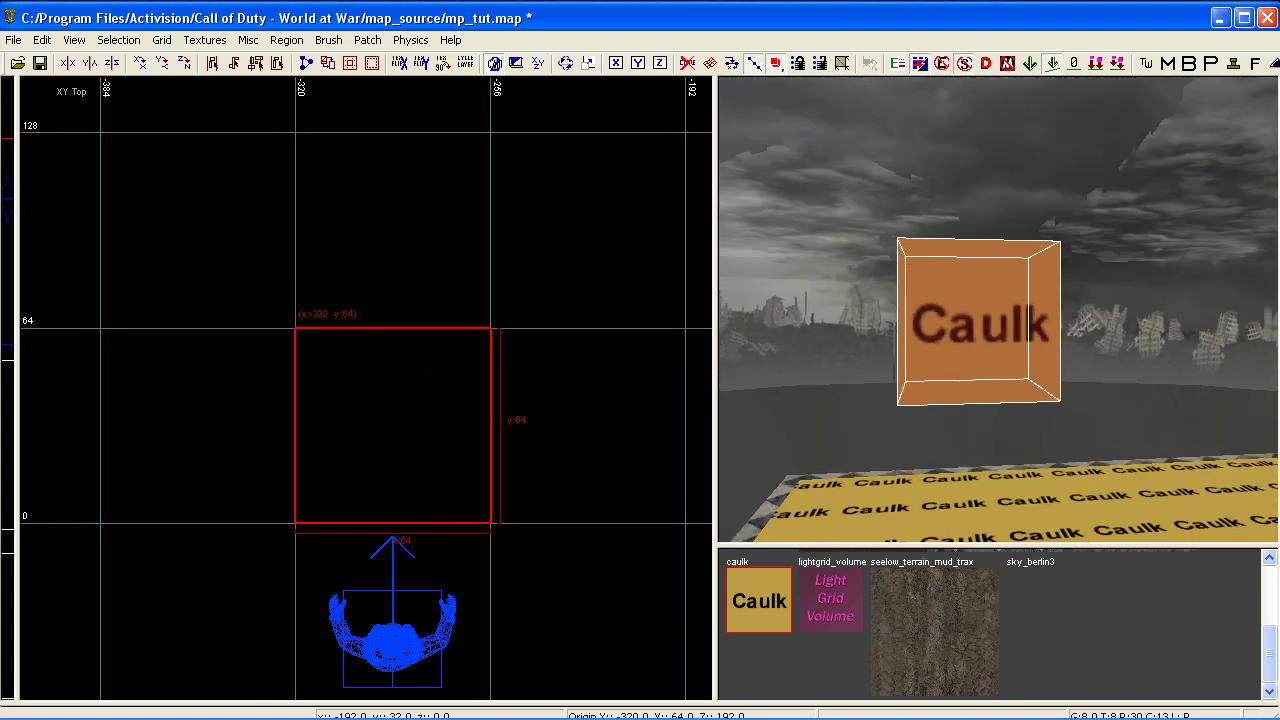
Convert the 64-unit caulk cube into a Cylinder patch primitive.
scroll(391, 318, down, 3)
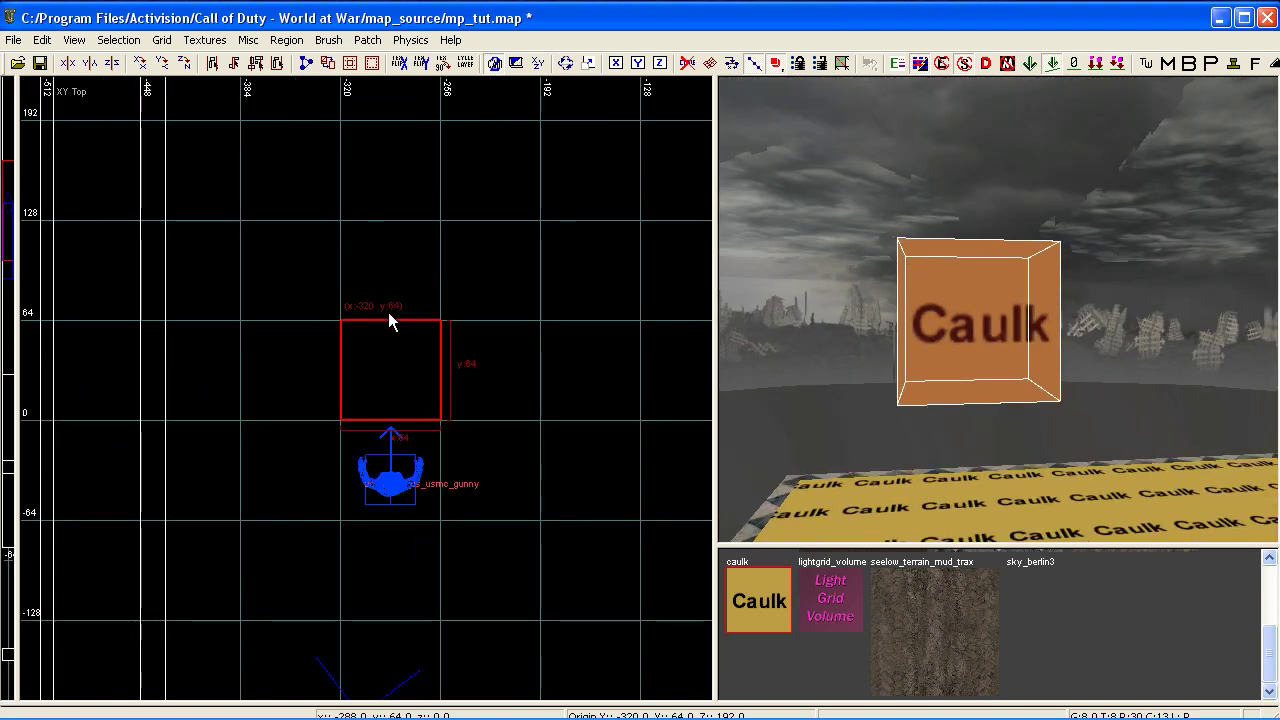
scroll(391, 320, up, 4)
click(367, 40)
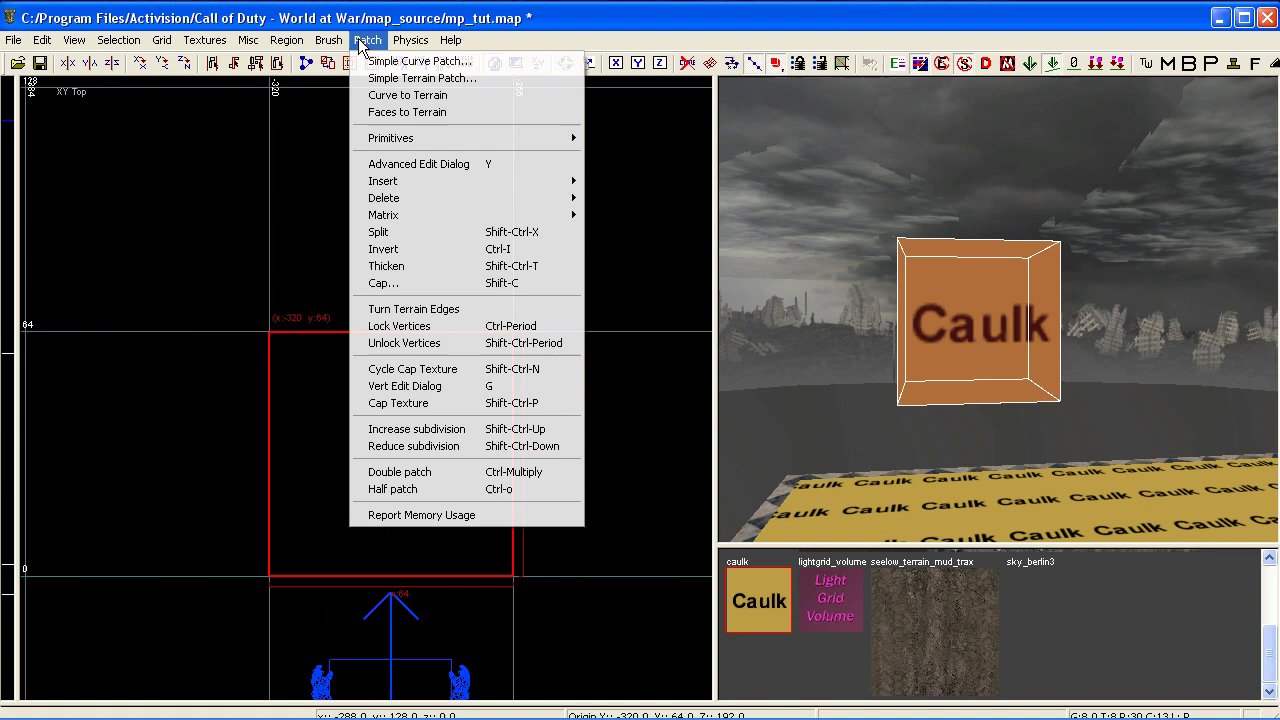
click(466, 138)
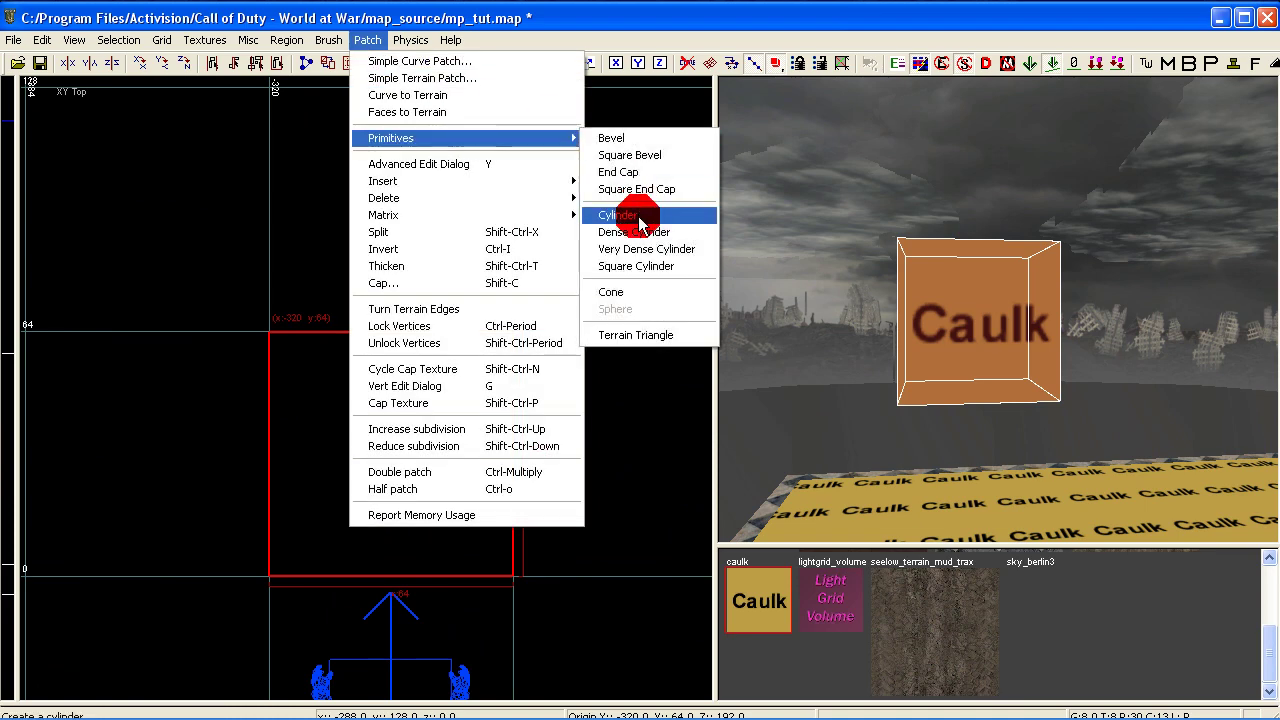
click(637, 212)
click(804, 359)
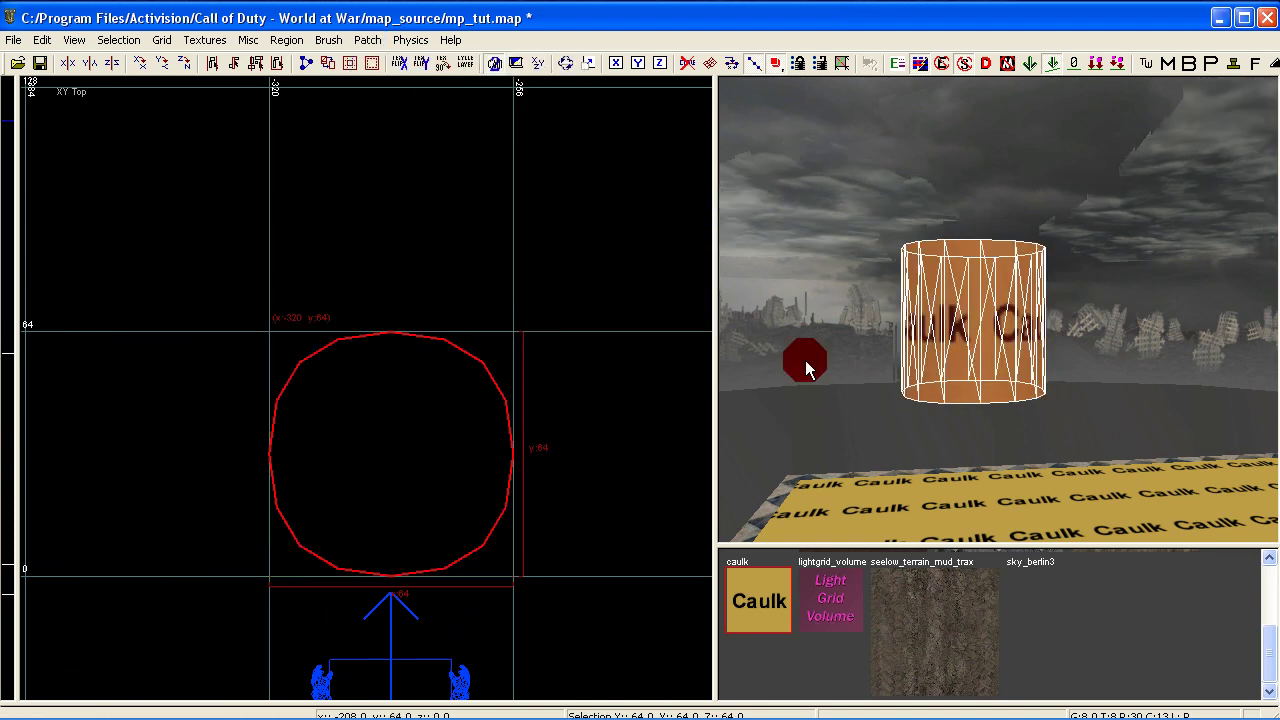
click(832, 413)
In the front view, enable vertex editing on the cylinder and move its upper vertices at X -320 out to X -384.
key(ctrl+Tab)
scroll(516, 367, down, 4)
scroll(514, 366, up, 3)
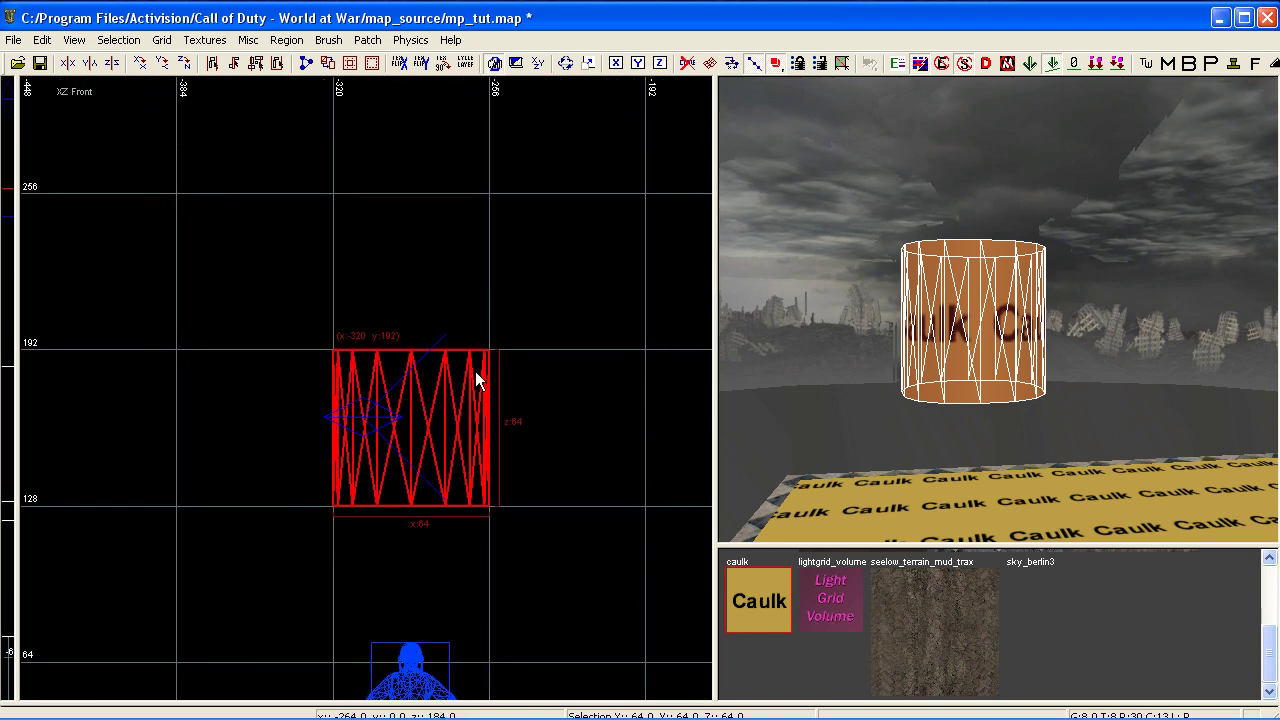
key(v)
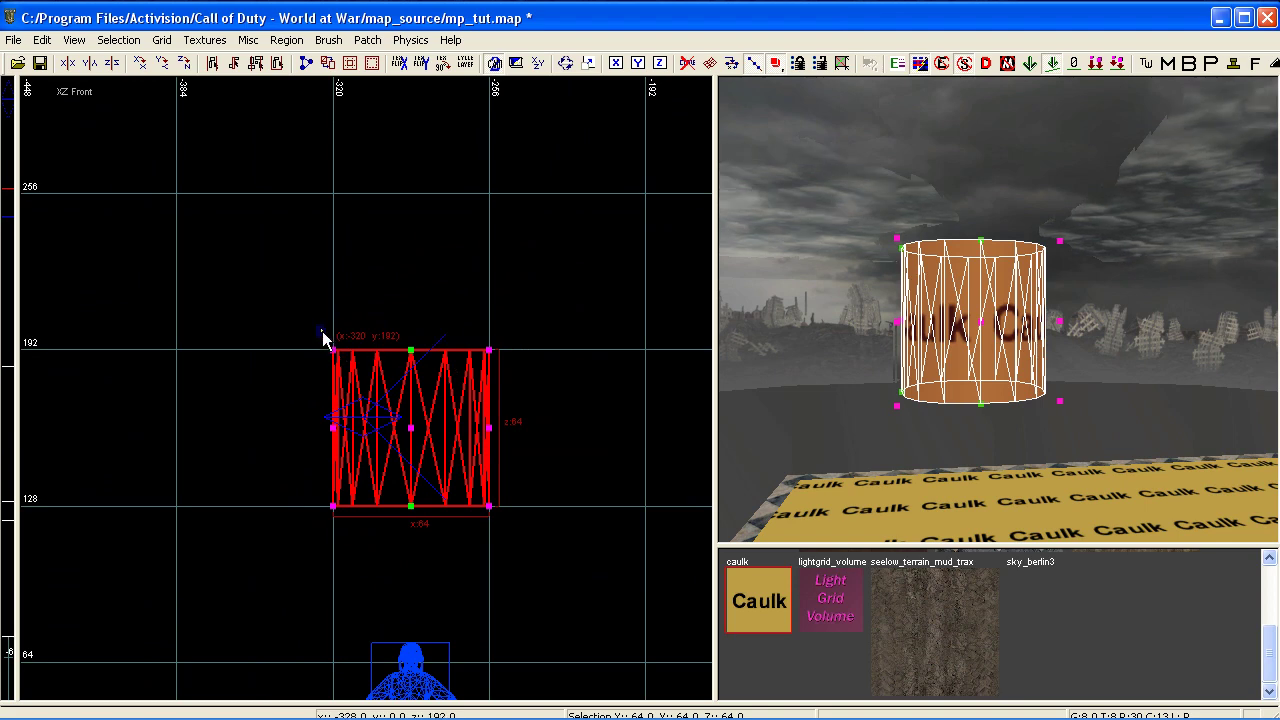
mouse_move(331, 354)
mouse_down()
mouse_move(331, 306)
mouse_move(286, 334)
mouse_move(335, 310)
mouse_move(289, 331)
mouse_move(335, 350)
mouse_up()
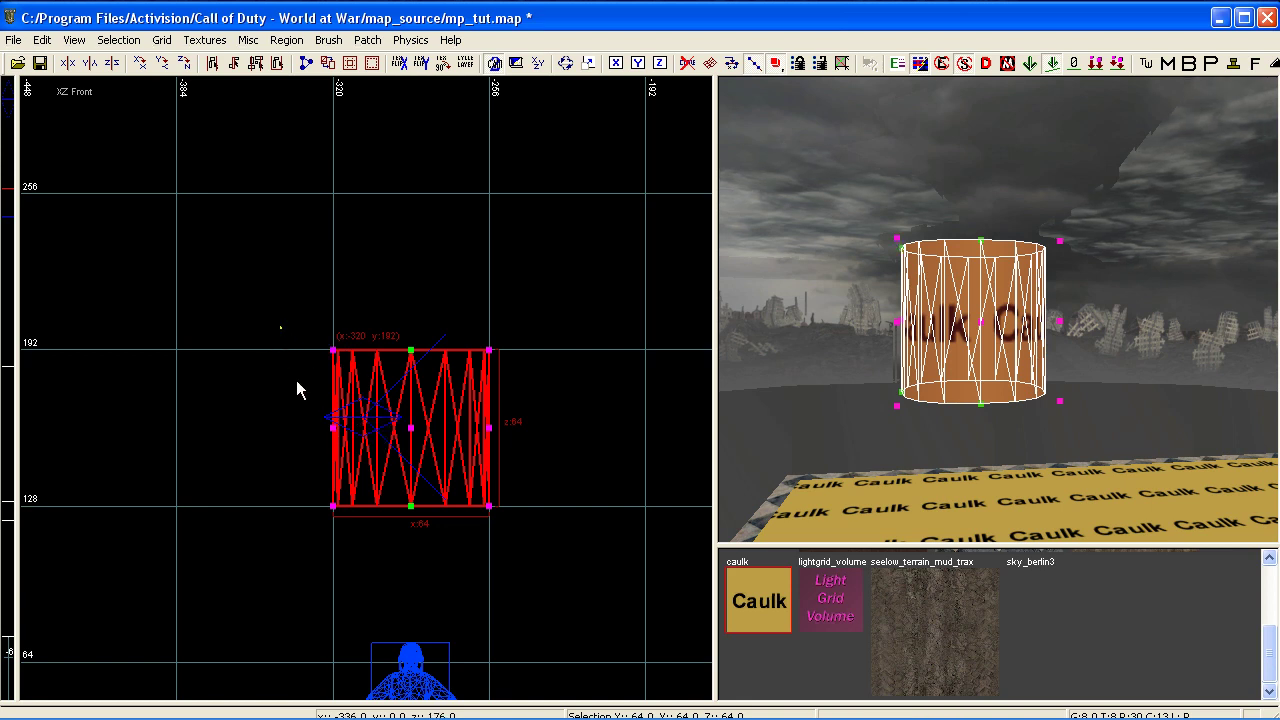
drag(270, 260, 188, 350)
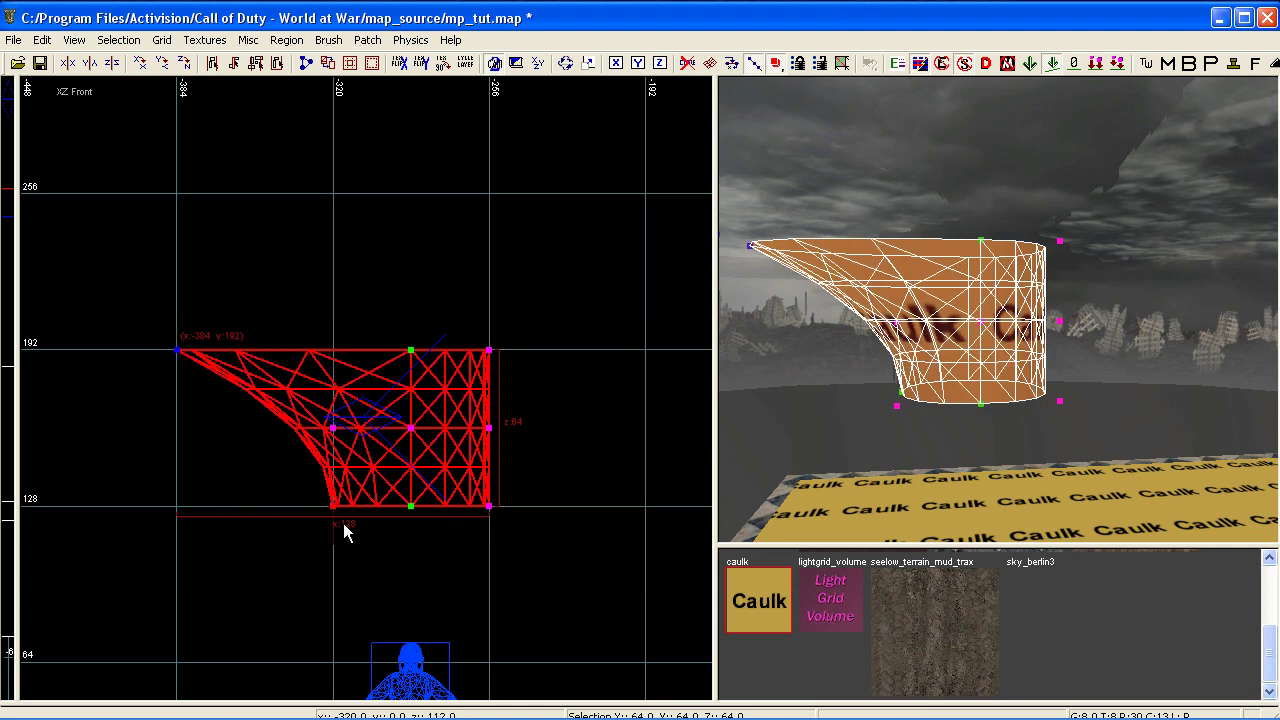
Raise the cylinder's upper vertices at X -256 to Z 256, and move its upper middle vertices to X -384, Z 224.
right_drag(478, 494, 461, 557)
drag(479, 410, 479, 244)
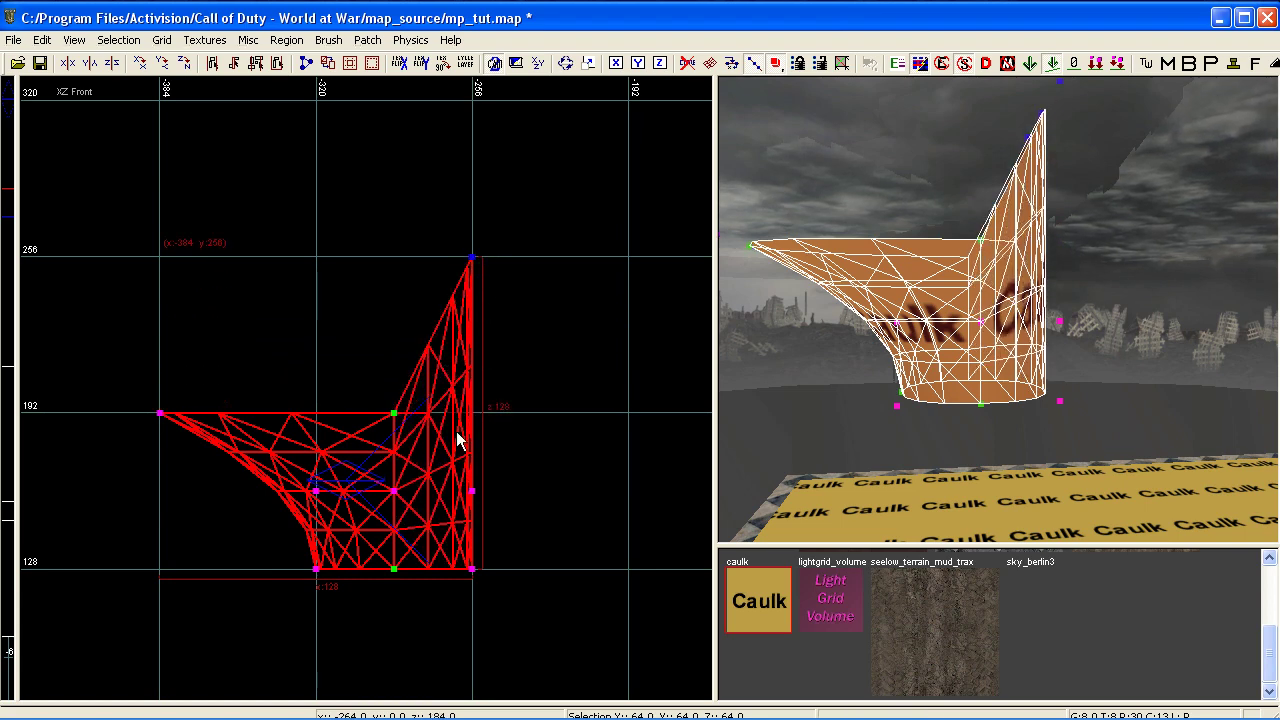
right_drag(457, 434, 440, 440)
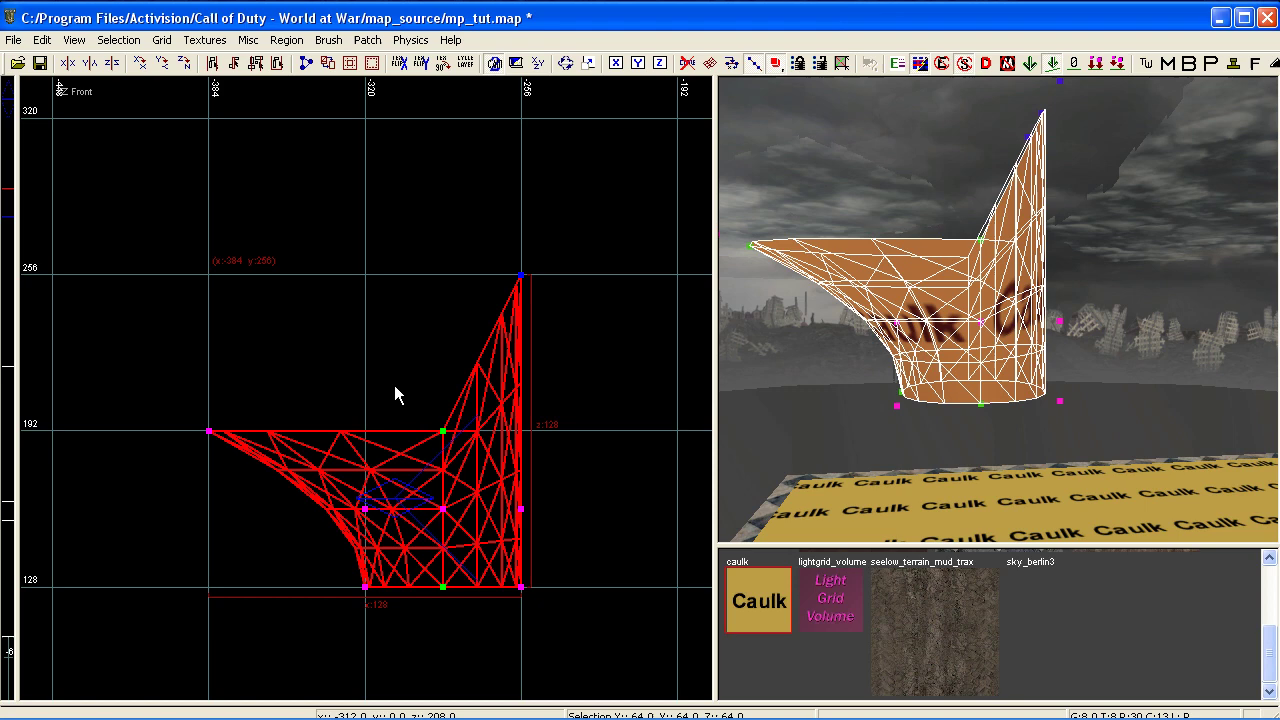
drag(394, 385, 221, 345)
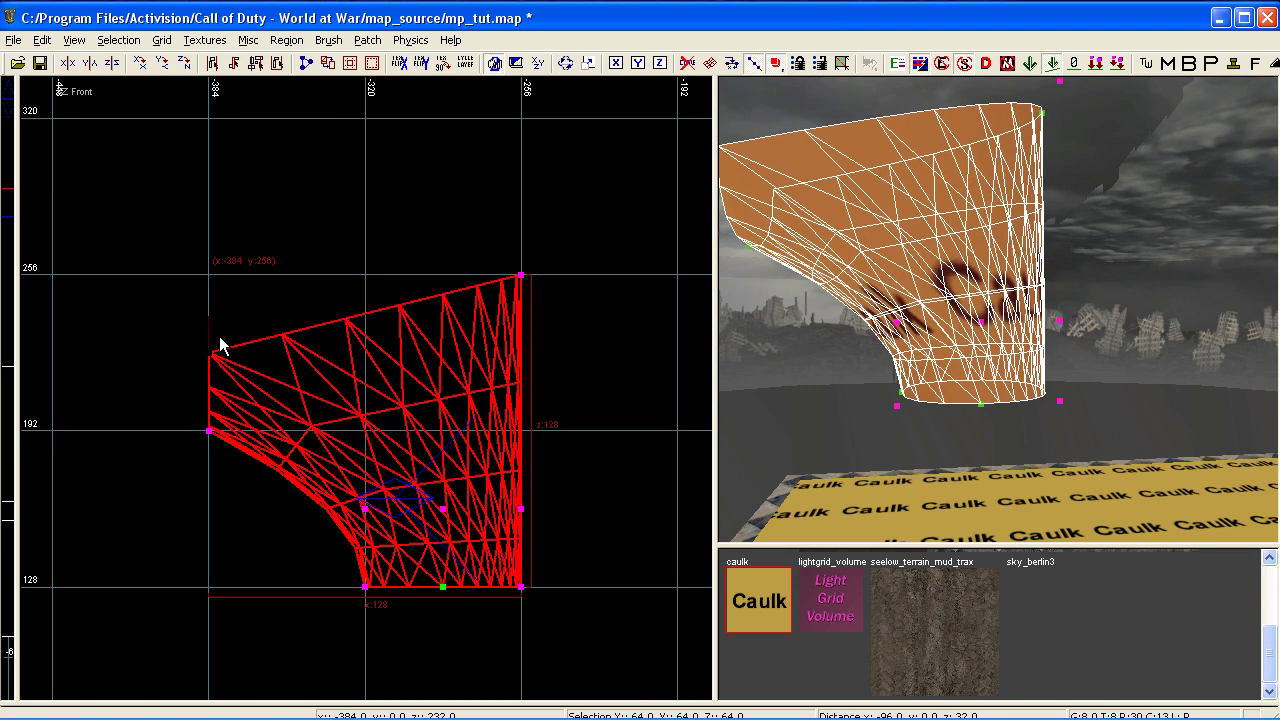
Move the highest vertices at X -256 across to X -384 at Z 256, so the pipe's upper end stands vertical.
right_drag(340, 446, 382, 488)
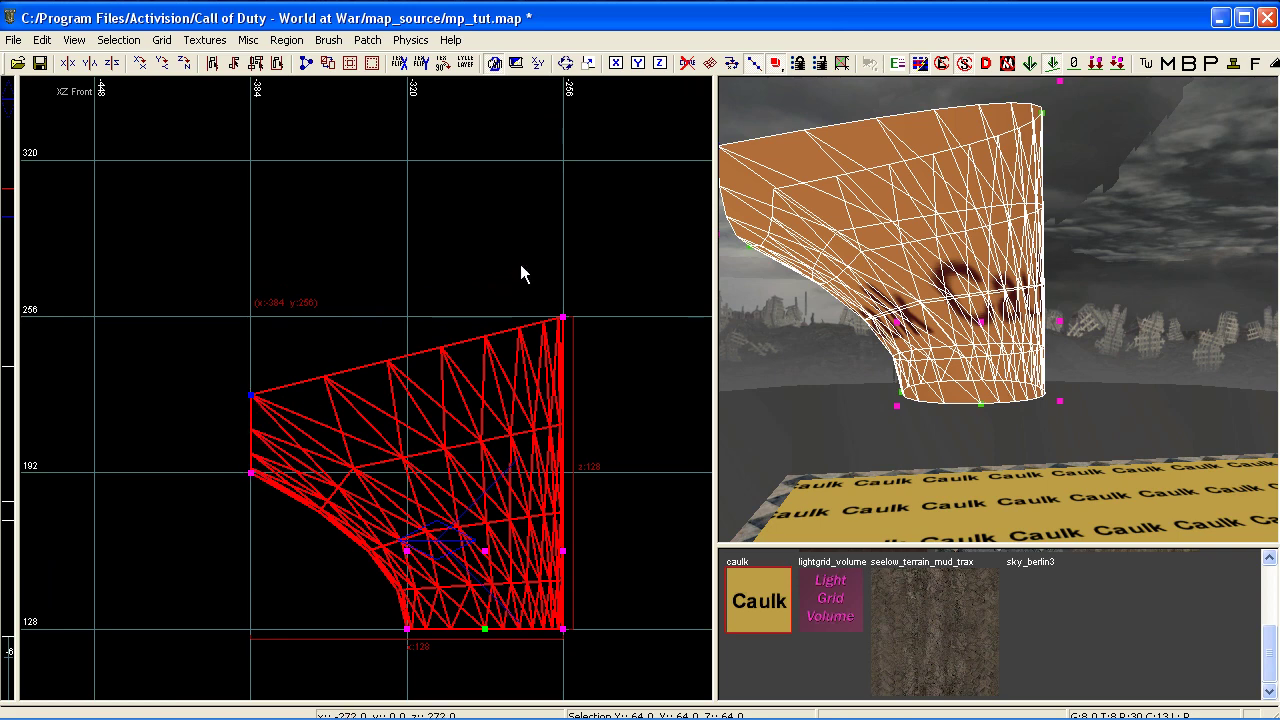
click(563, 318)
drag(563, 318, 263, 318)
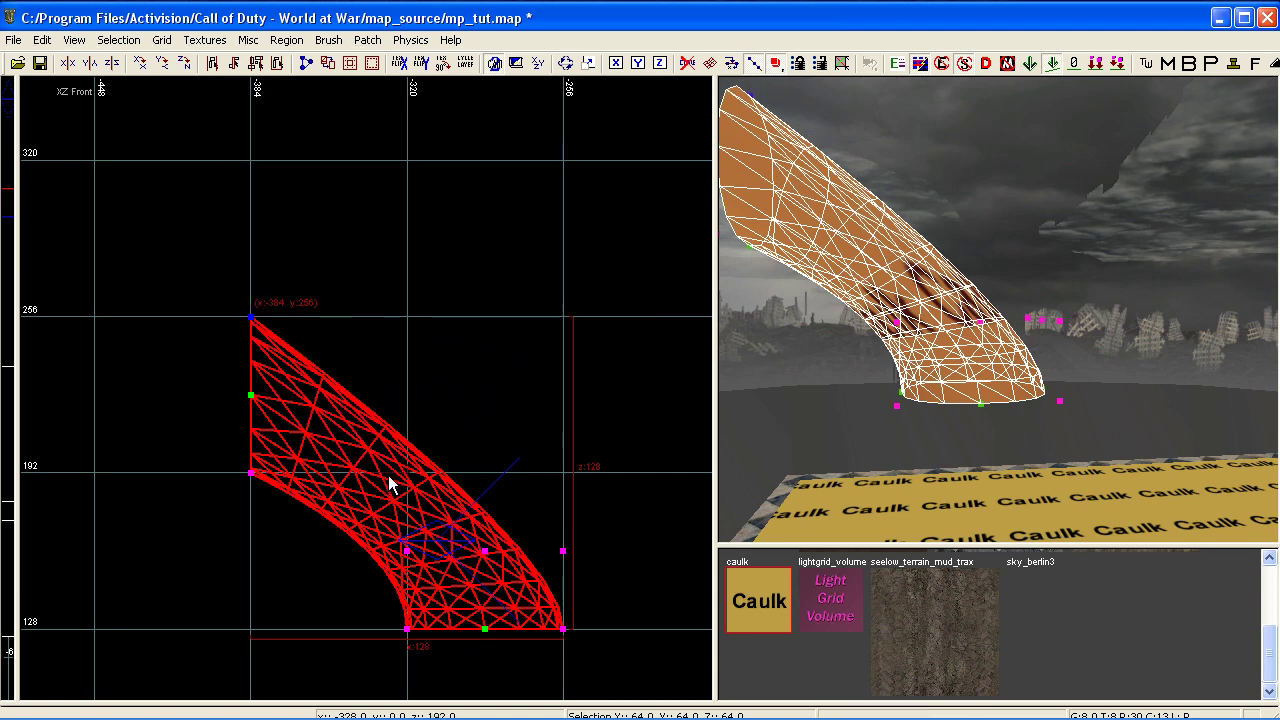
Finish vertex editing, view the bent pipe patch from a new angle, and reselect it.
right_drag(389, 476, 389, 462)
key(Escape)
mouse_move(856, 428)
right_down()
mouse_move(860, 380)
mouse_move(835, 420)
right_up()
right_click(1032, 404)
shift+click(1048, 320)
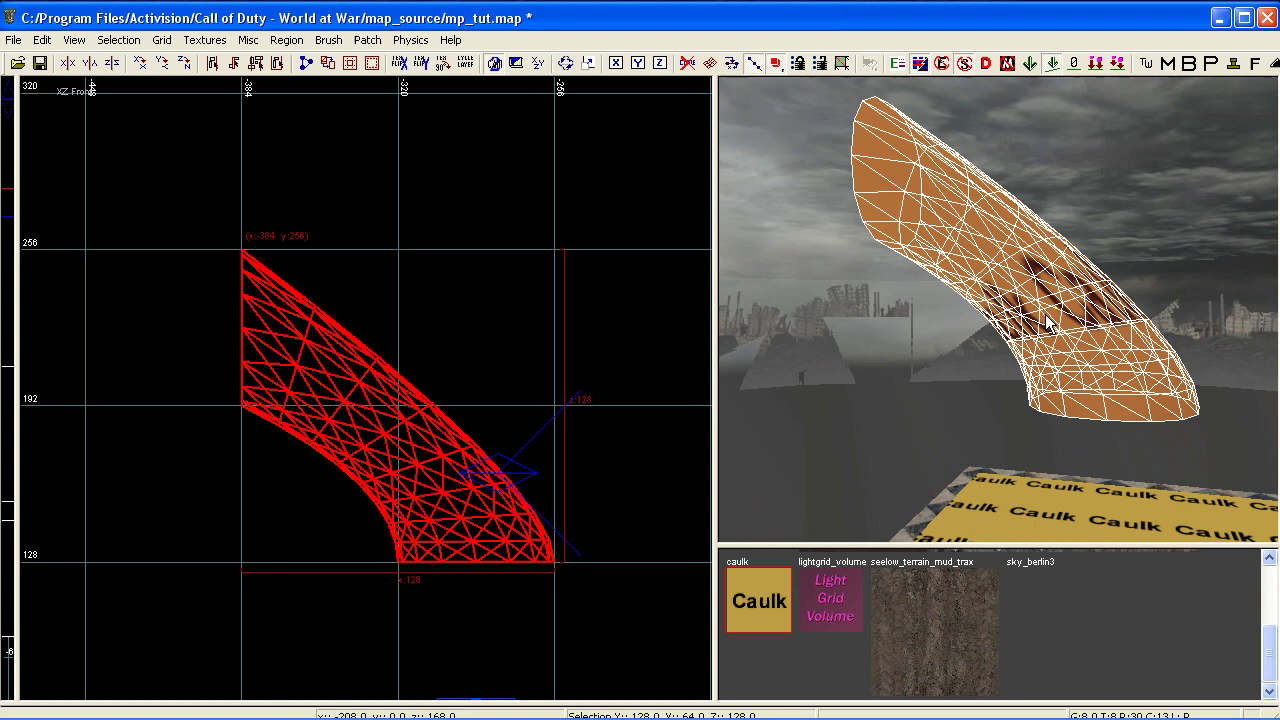
Enable vertex editing on the pipe patch and raise its middle-row vertices at X -256 to Z 256 in the front view.
key(v)
scroll(530, 487, up, 1)
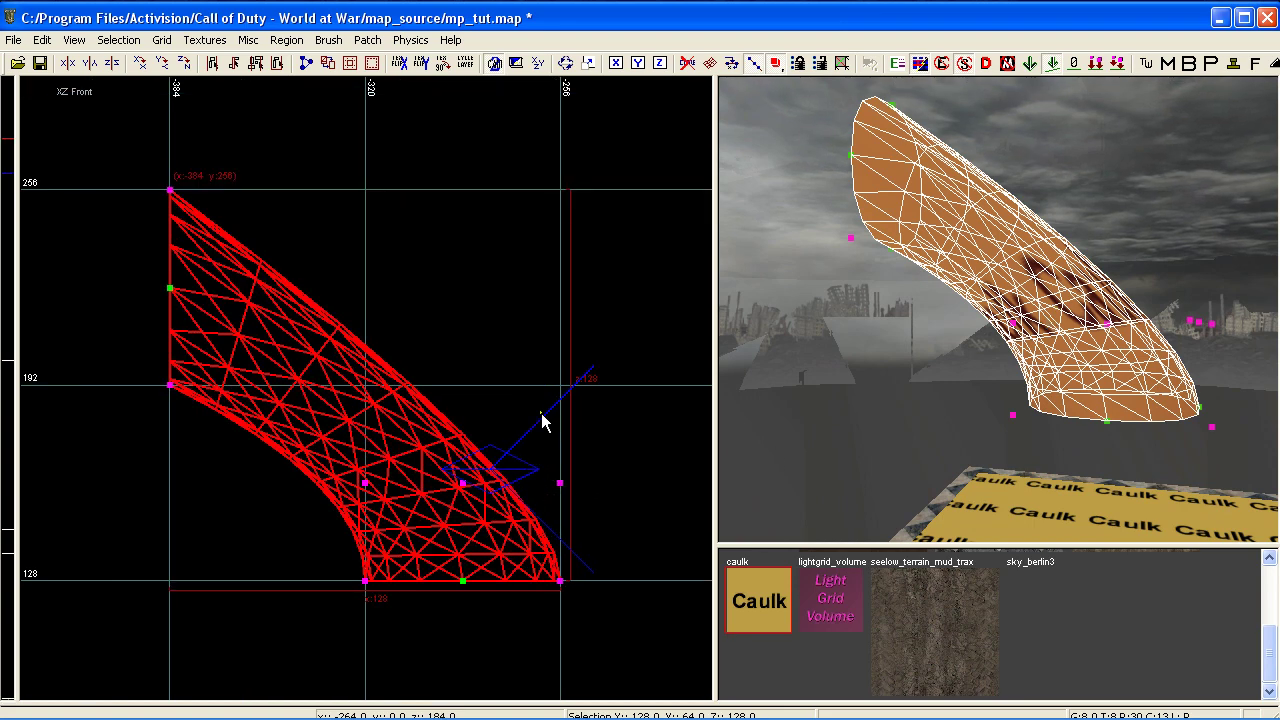
drag(541, 412, 580, 522)
right_drag(580, 522, 580, 577)
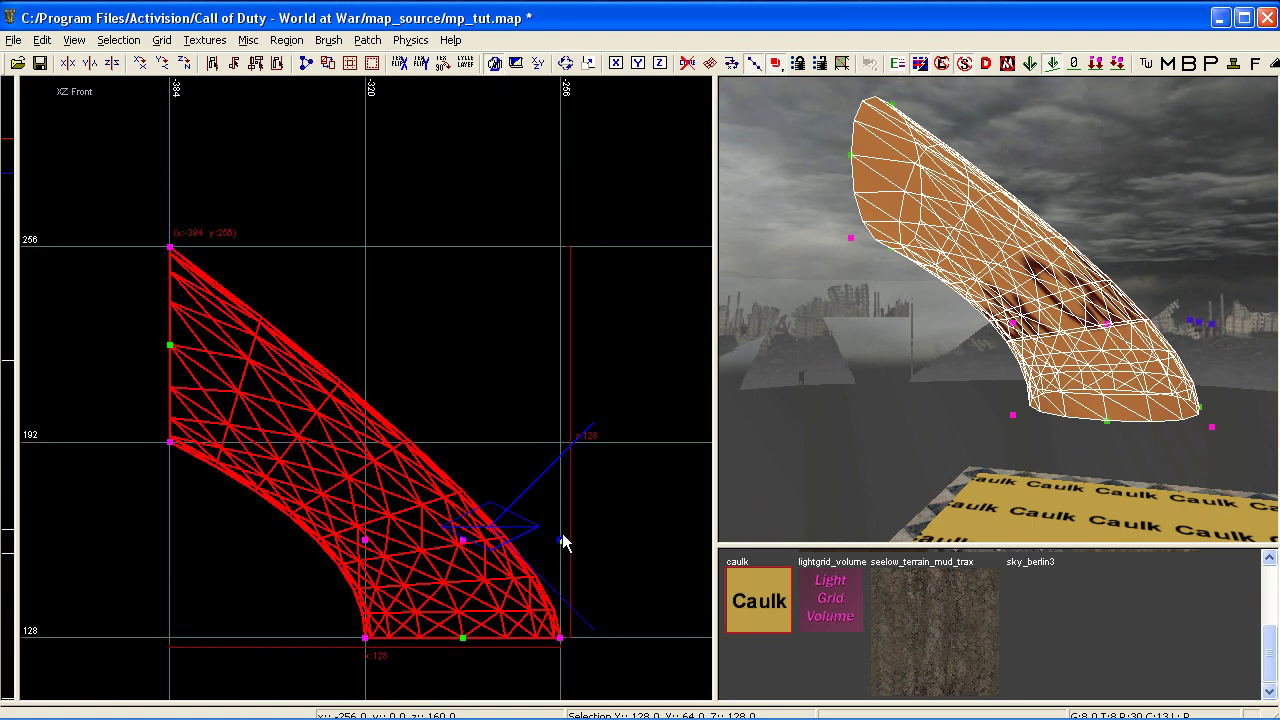
drag(561, 541, 563, 252)
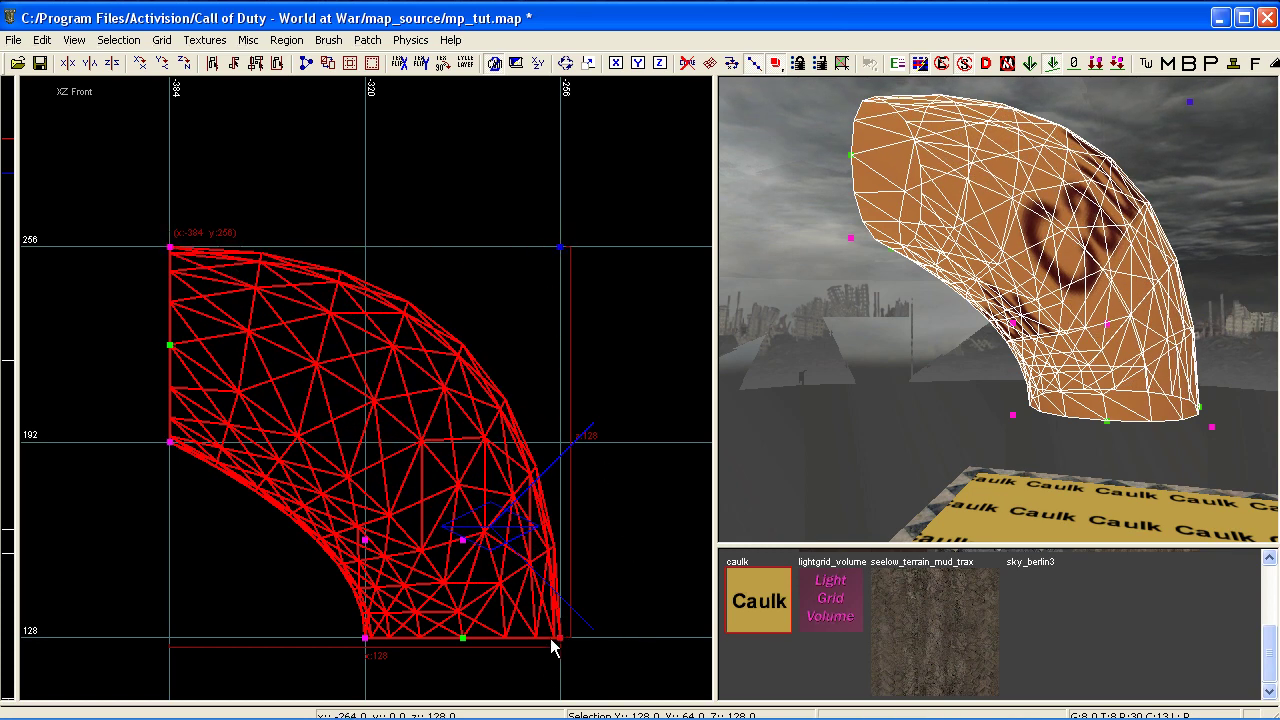
Raise the middle-row vertices at X -288 to Z 224 and those at X -320 to Z 192, and finish vertex editing.
drag(447, 467, 467, 345)
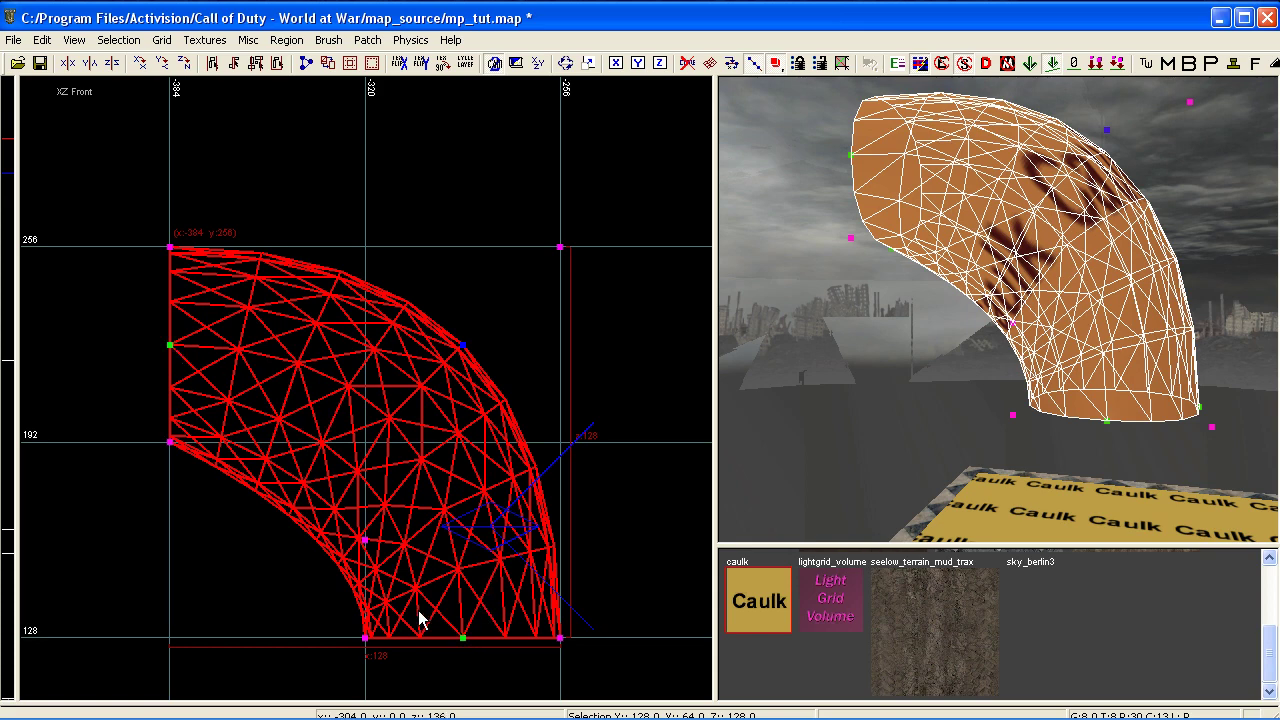
drag(372, 553, 372, 453)
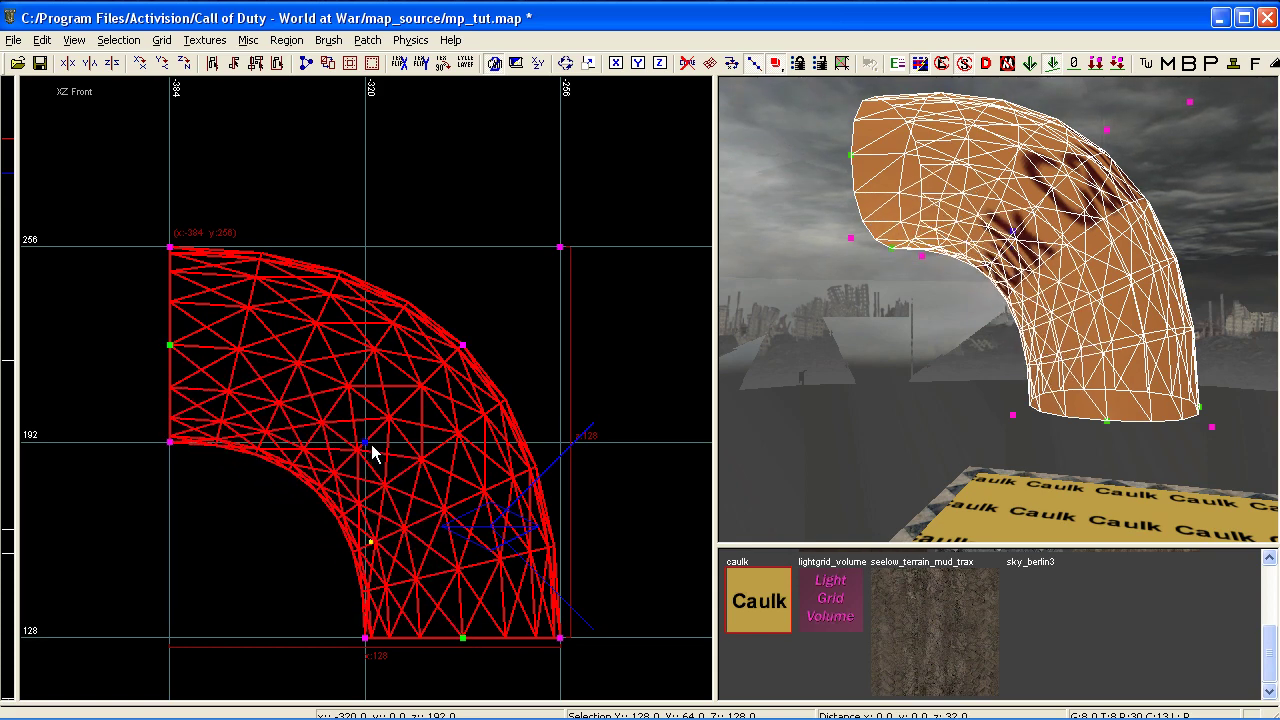
right_drag(791, 374, 770, 436)
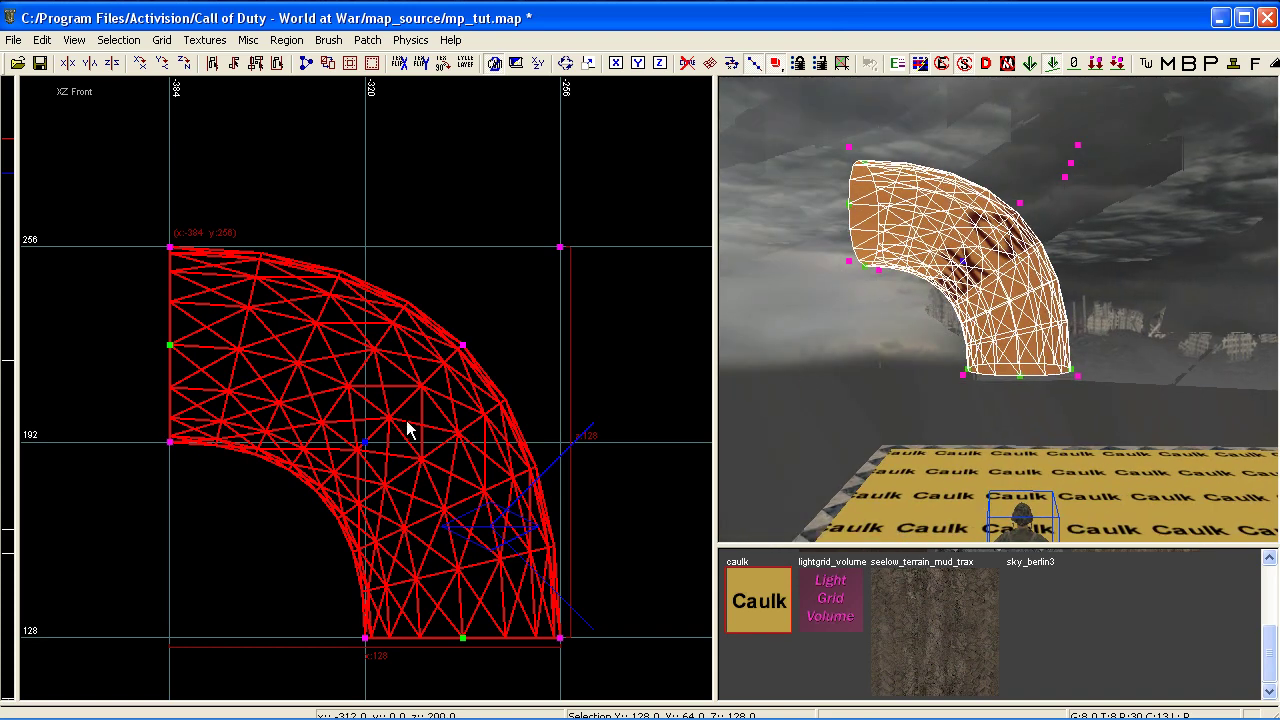
key(Escape)
scroll(407, 420, down, 1)
right_drag(407, 420, 467, 448)
Reselect the elbow and shrink it to 64 units wide and 64 units high in the front view.
shift+click(960, 283)
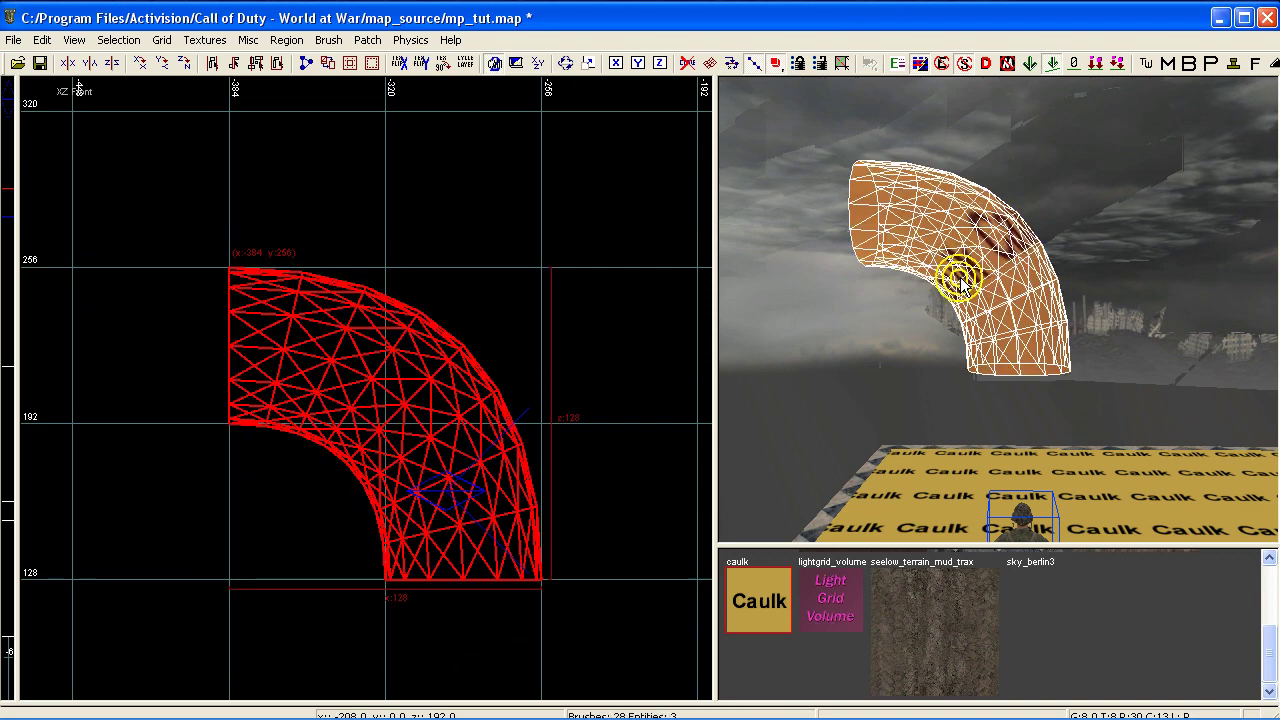
mouse_move(960, 283)
right_down()
mouse_move(985, 245)
mouse_move(950, 255)
mouse_move(985, 305)
mouse_move(965, 265)
mouse_move(970, 295)
right_up()
right_drag(587, 392, 538, 374)
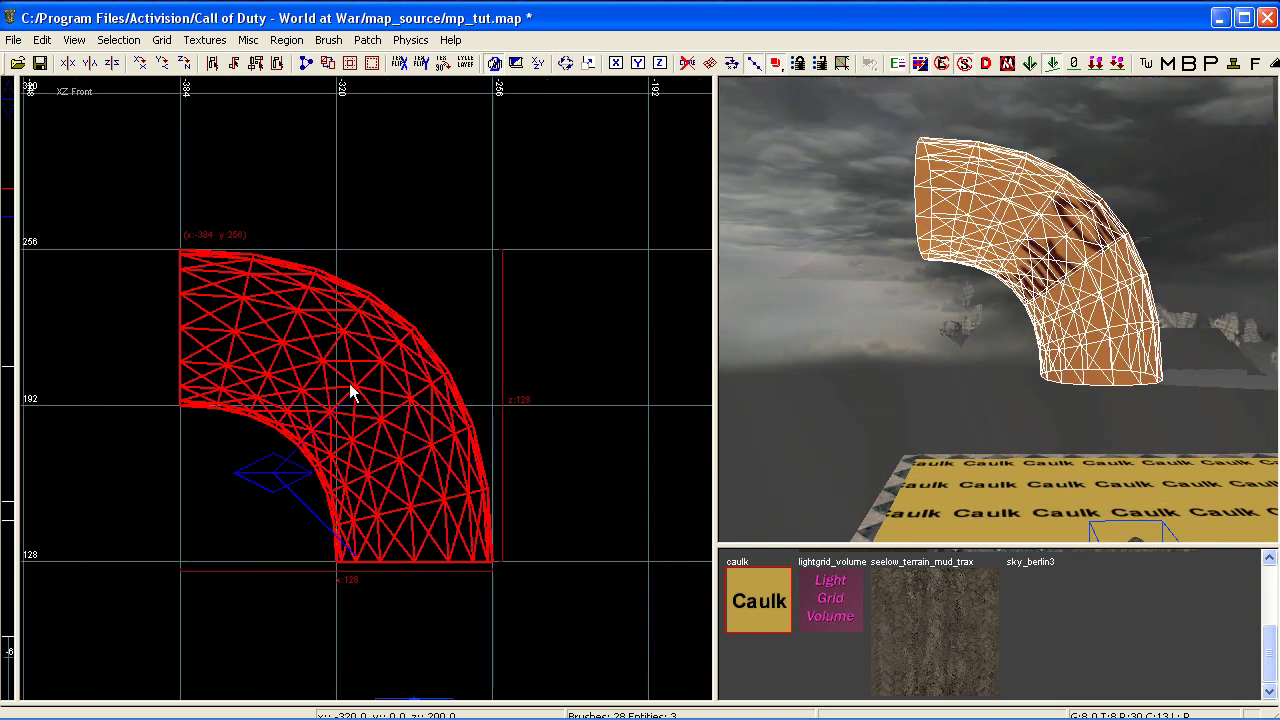
drag(136, 328, 295, 327)
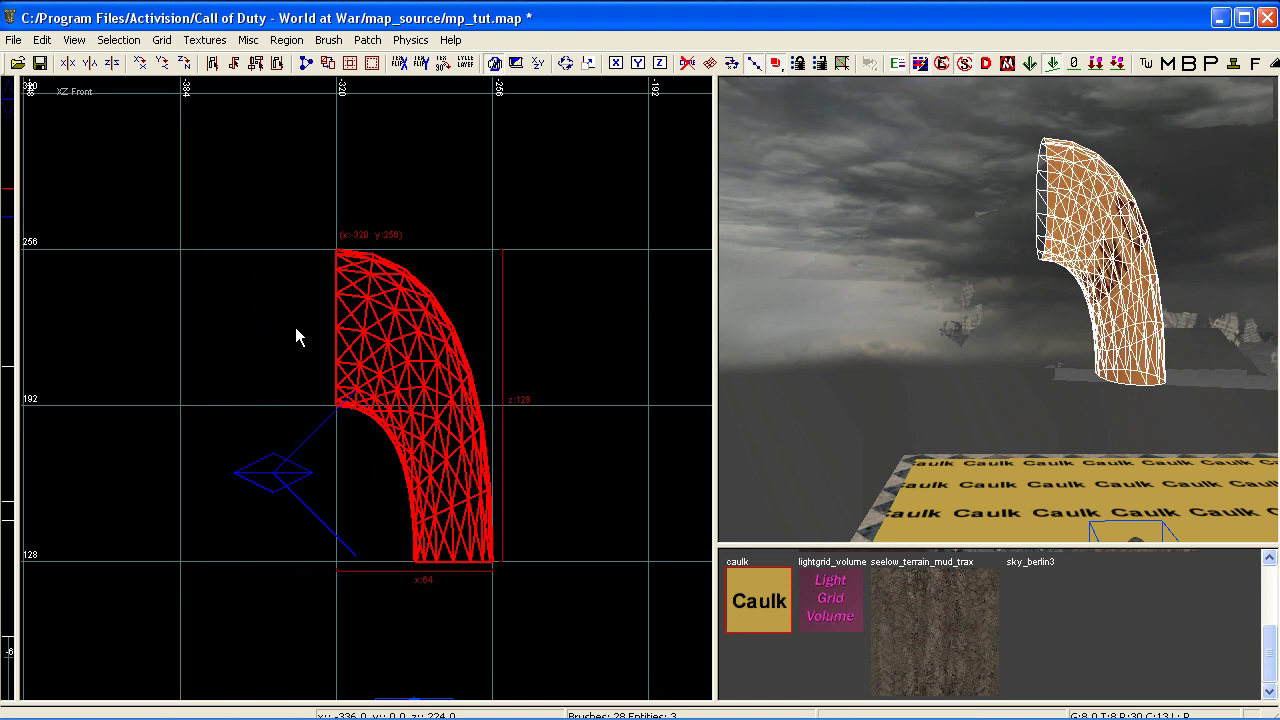
drag(438, 618, 445, 465)
right_drag(445, 465, 389, 501)
scroll(395, 453, up, 2)
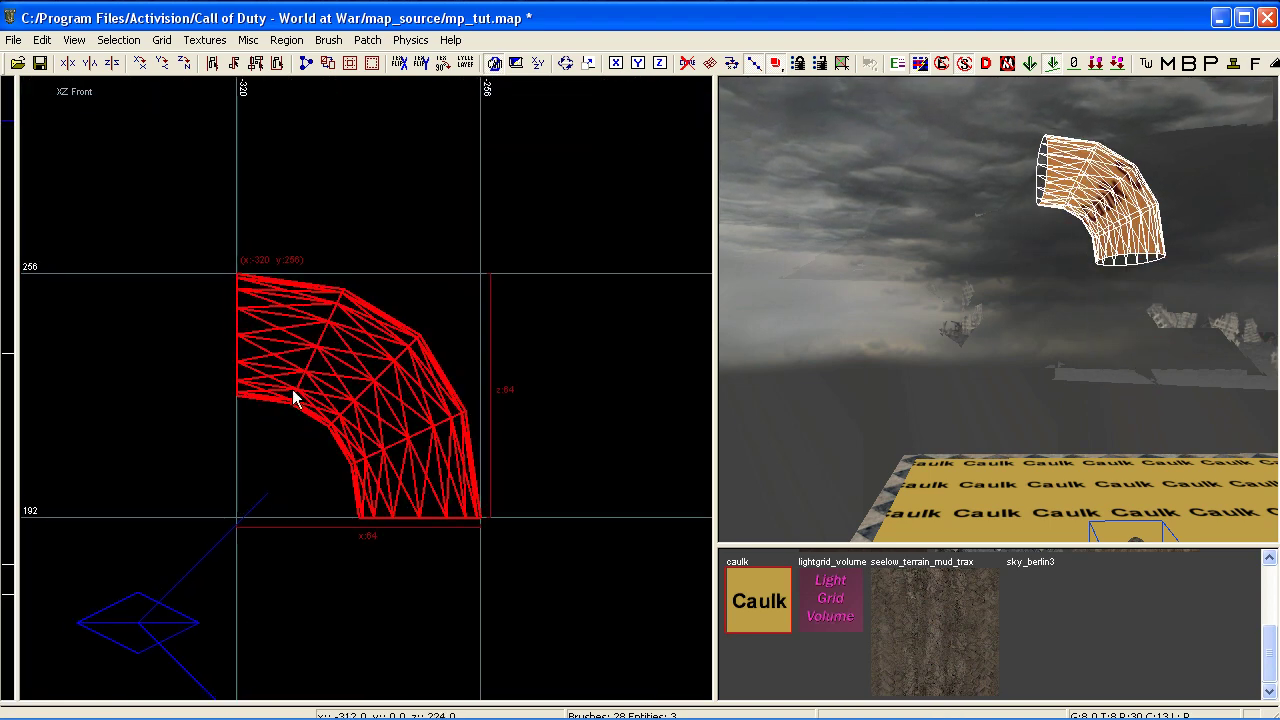
Shrink the elbow further to 24 units along both X and Z, and inspect its shape in 3D.
mouse_move(787, 359)
right_down()
mouse_move(815, 330)
mouse_move(800, 320)
mouse_move(787, 359)
right_up()
drag(147, 306, 266, 307)
drag(438, 585, 452, 429)
drag(279, 278, 320, 279)
scroll(428, 400, up, 4)
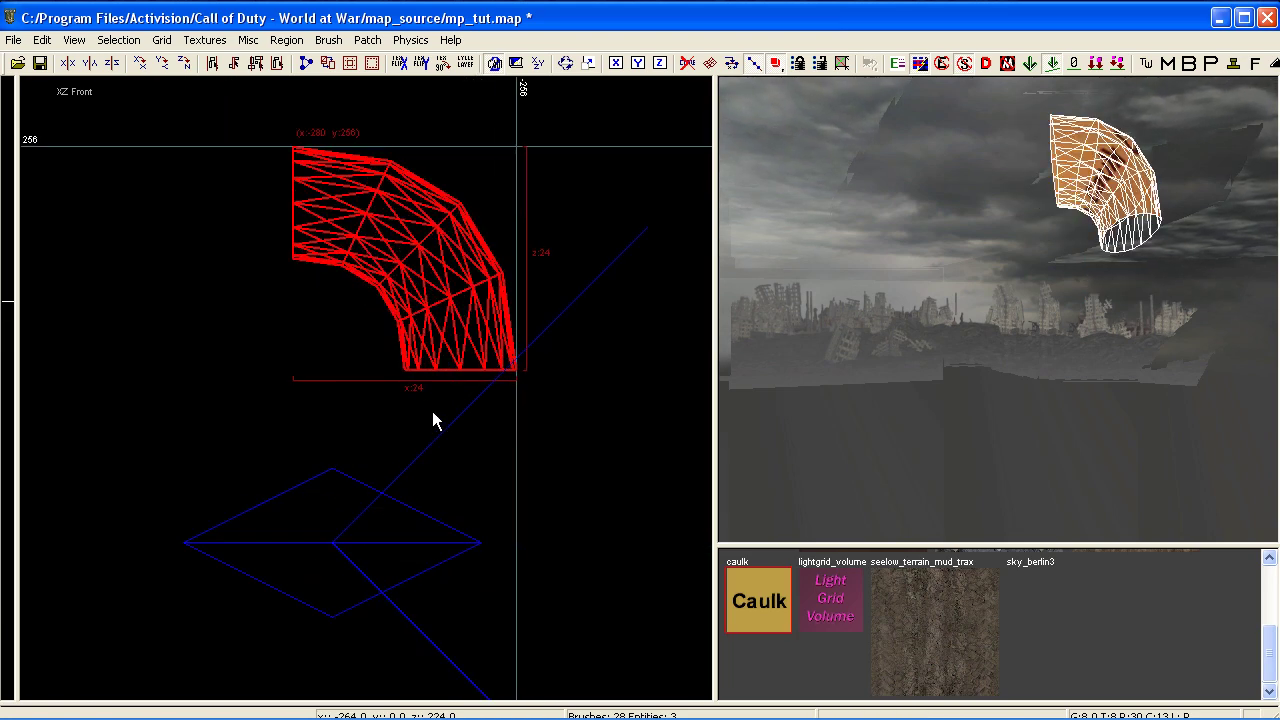
right_drag(759, 423, 790, 385)
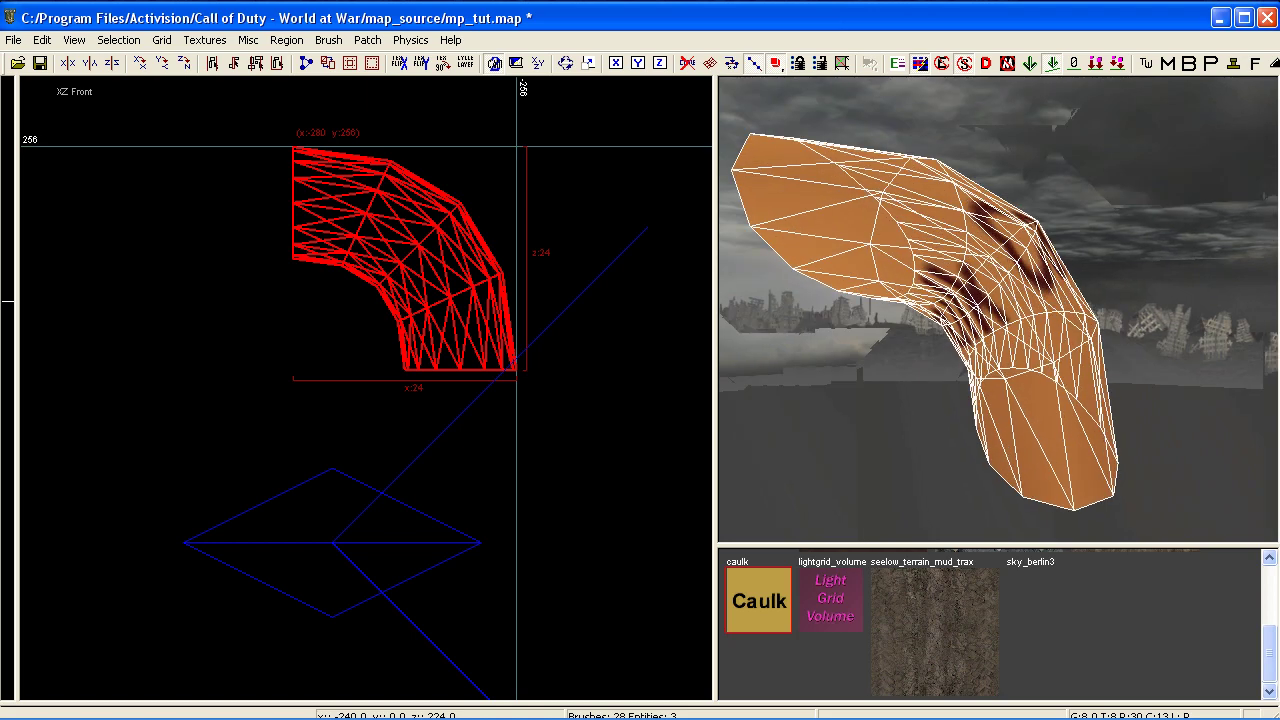
Narrow the elbow to 16 units along Y in the side view, inspect it unselected, and reselect it.
key(ctrl+Tab)
scroll(487, 449, down, 3)
drag(198, 405, 446, 401)
key(ctrl+Tab)
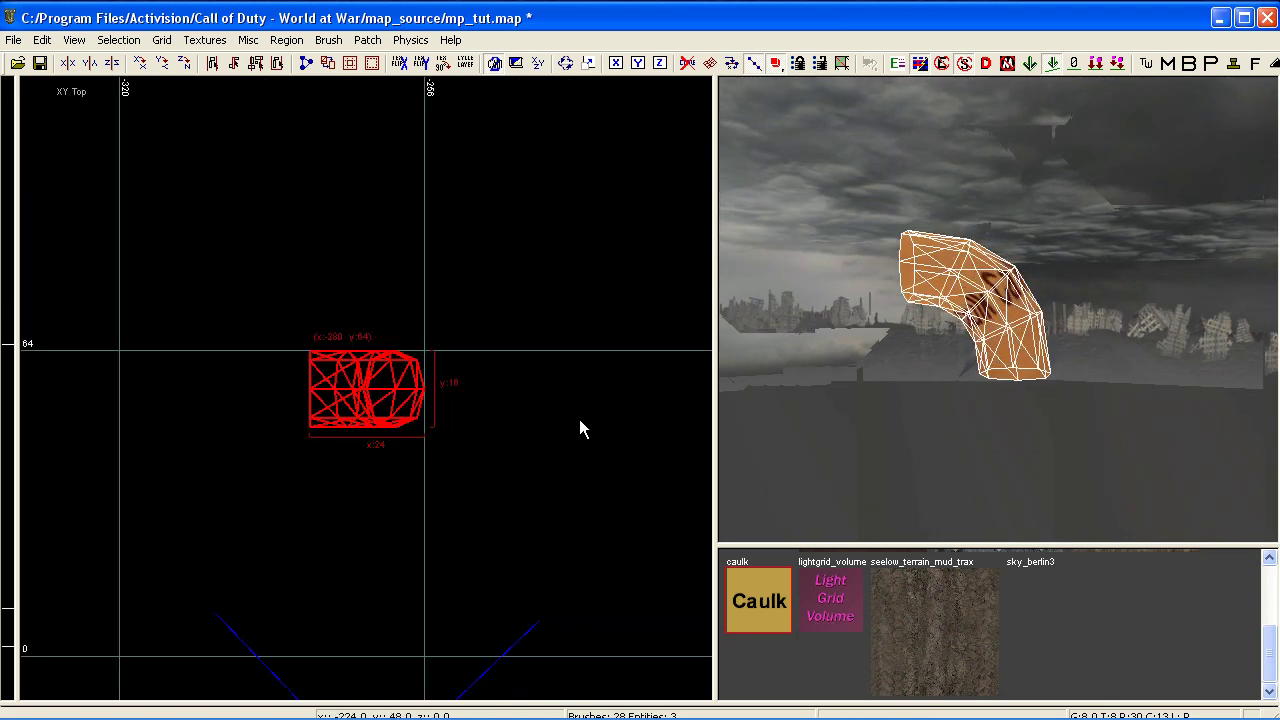
key(ctrl+Tab)
scroll(1030, 390, up, 2)
key(Escape)
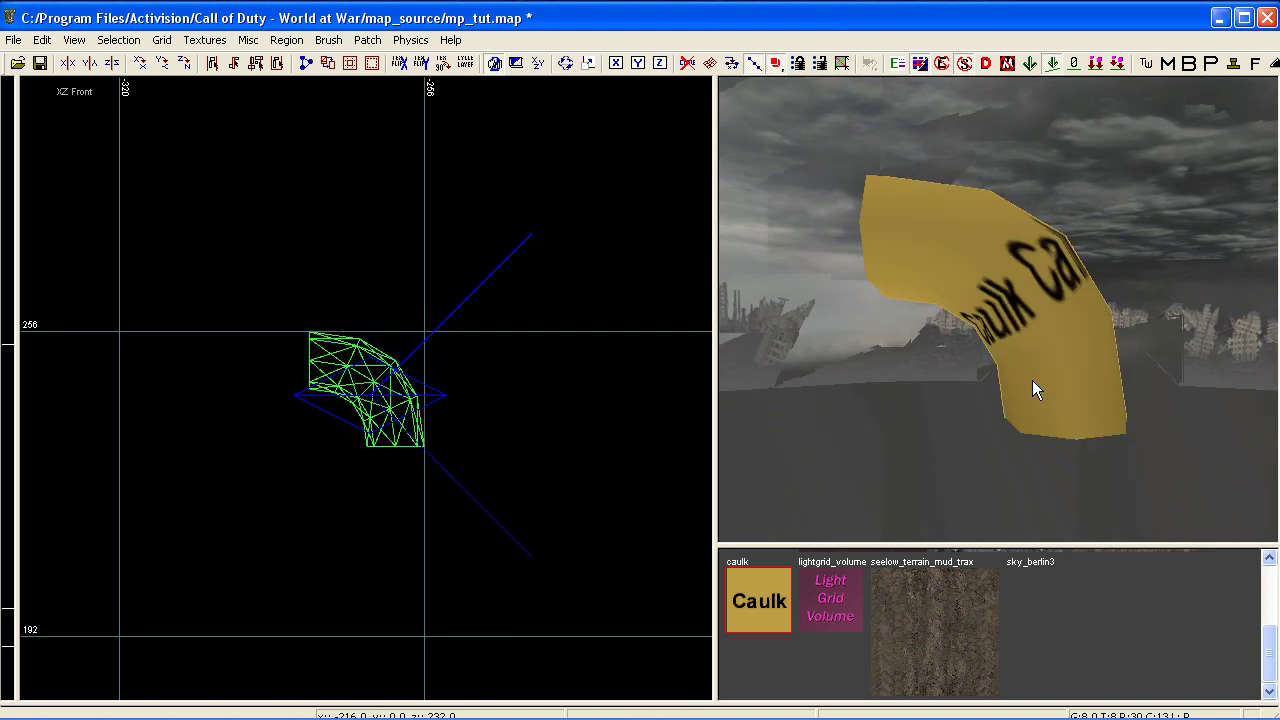
mouse_move(1032, 380)
right_down()
mouse_move(1032, 350)
mouse_move(1020, 380)
mouse_move(1060, 385)
mouse_move(1035, 385)
mouse_move(1028, 355)
mouse_move(1034, 378)
right_up()
shift+click(979, 343)
Enlarge the elbow again to 128 units along X and 120 along Z in the front view, and deselect it.
scroll(415, 459, down, 4)
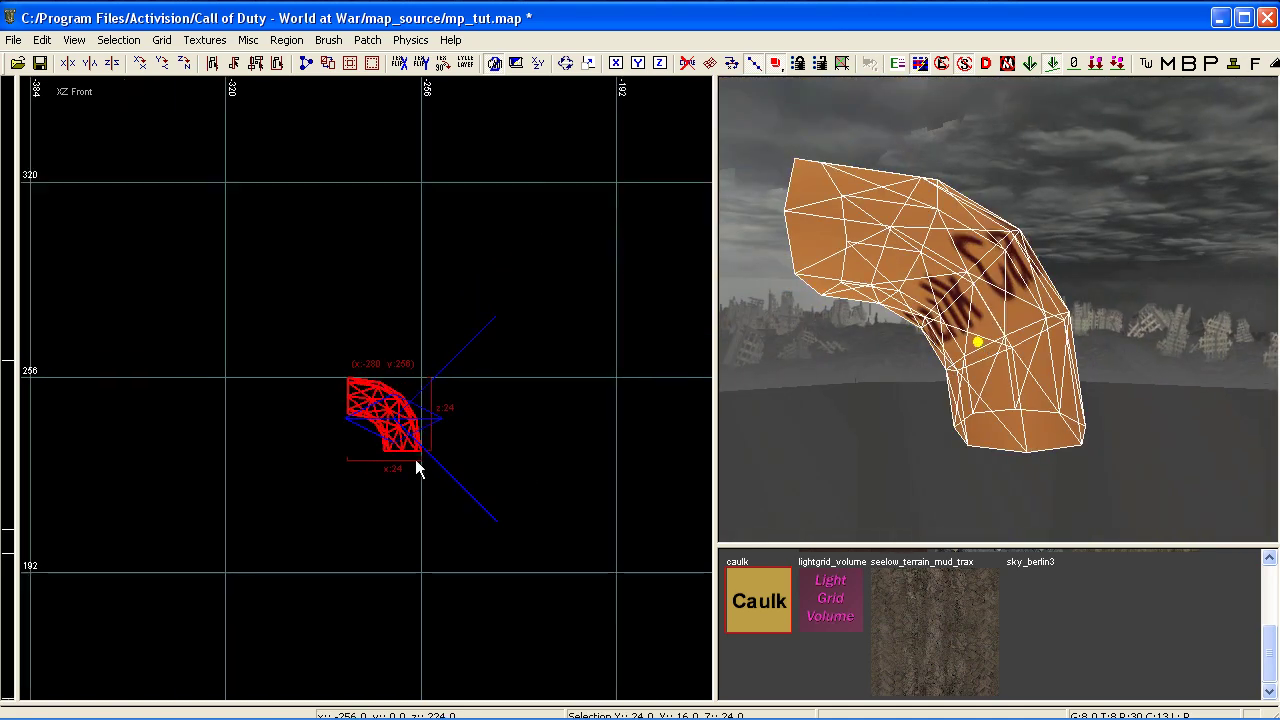
right_drag(416, 459, 534, 419)
scroll(460, 448, up, 2)
drag(475, 337, 171, 353)
scroll(327, 433, down, 4)
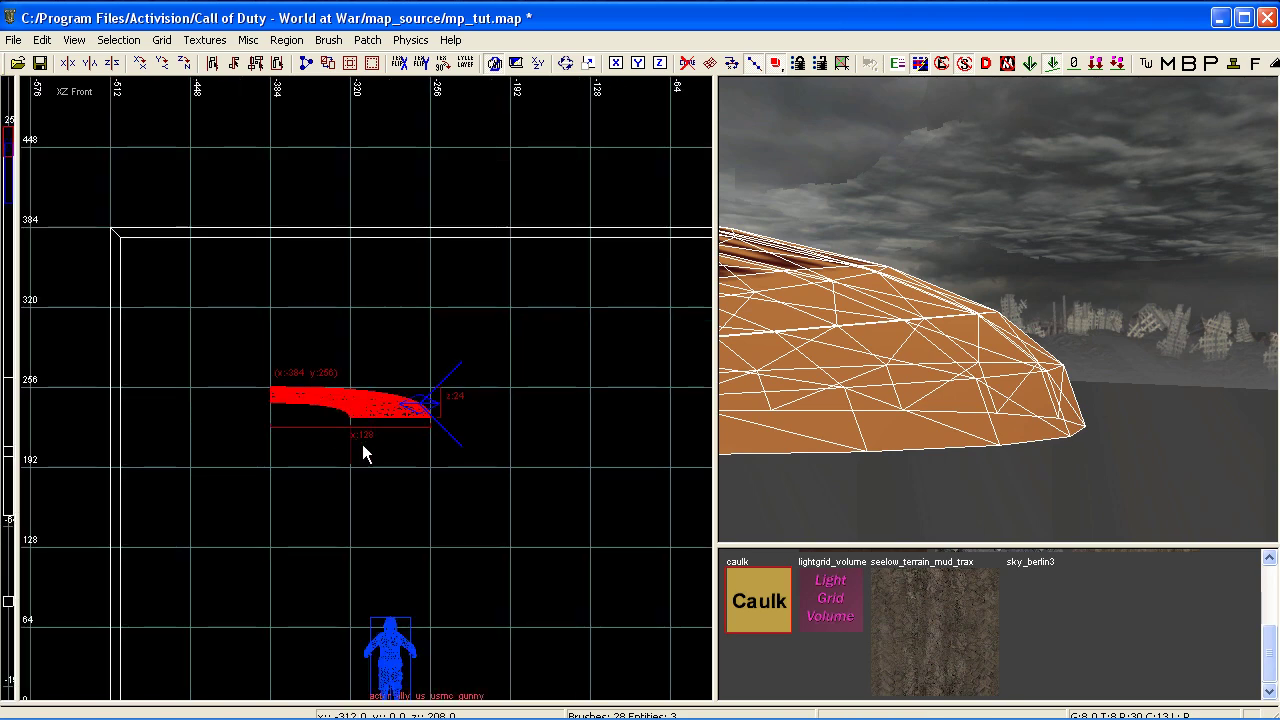
drag(361, 444, 374, 564)
right_drag(737, 410, 731, 372)
key(Escape)
mouse_move(807, 354)
right_down()
mouse_move(812, 328)
mouse_move(802, 358)
right_up()
scroll(422, 371, up, 4)
right_drag(423, 371, 423, 371)
Convert the enlarged elbow from a curve patch to terrain and reselect it.
shift+click(892, 362)
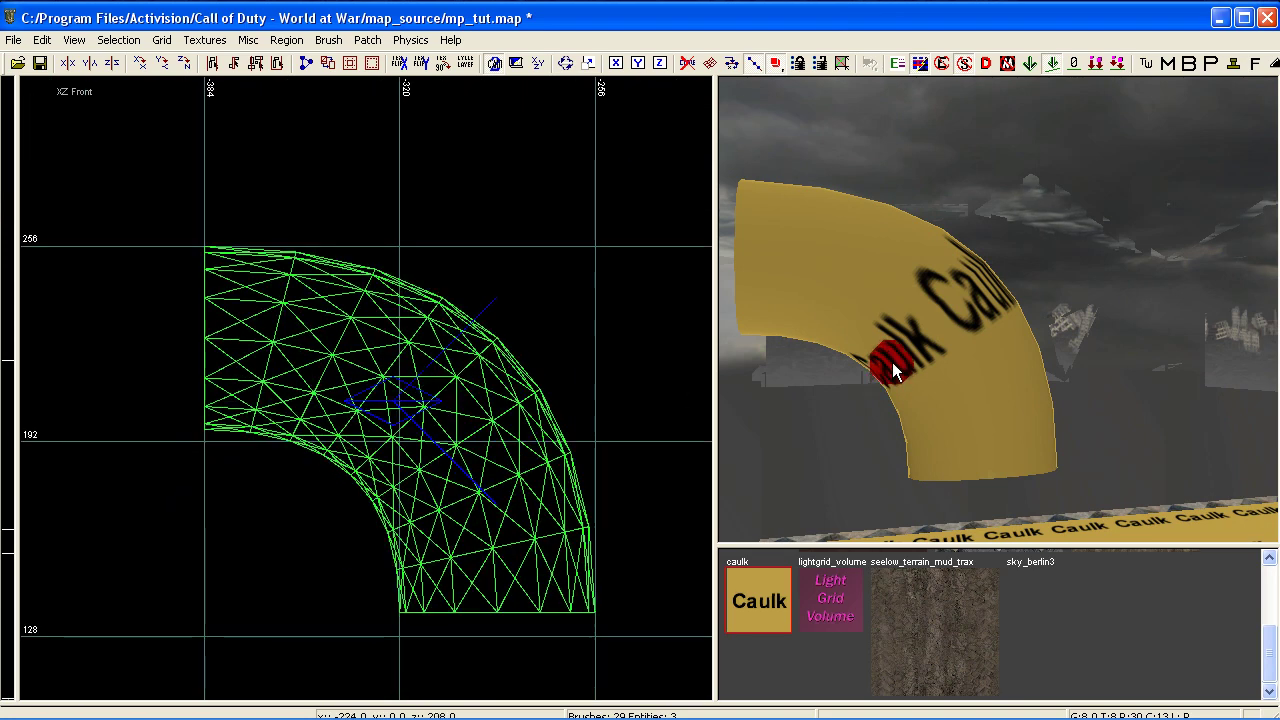
click(370, 40)
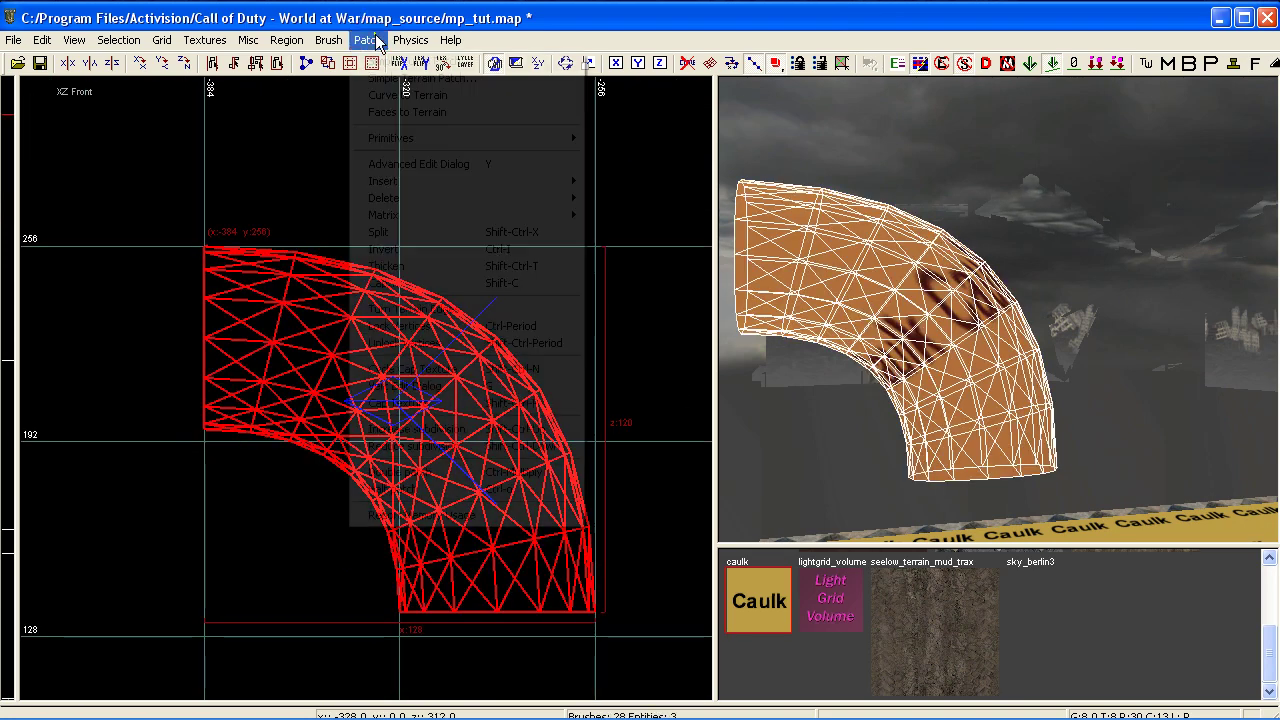
click(405, 97)
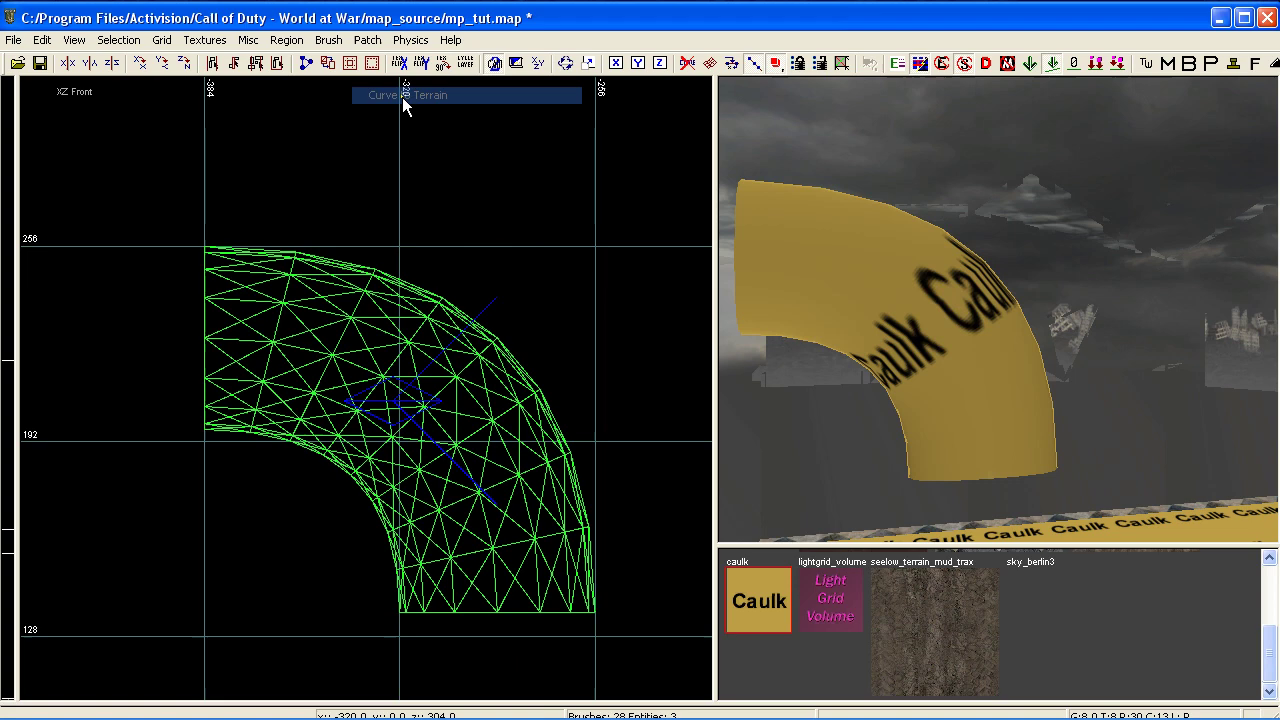
shift+click(898, 302)
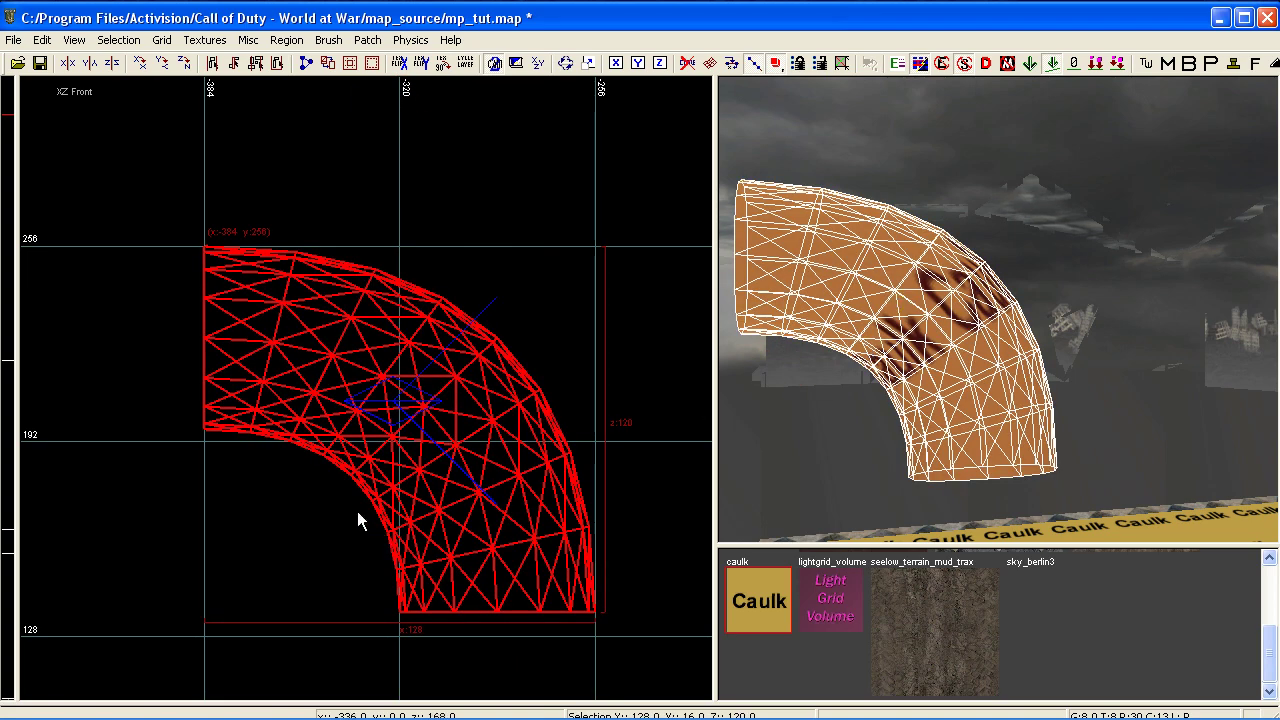
Resize the terrain elbow to 64 units along X, Y and Z using the side and front views, and reselect it.
key(ctrl+Tab)
drag(286, 410, 168, 411)
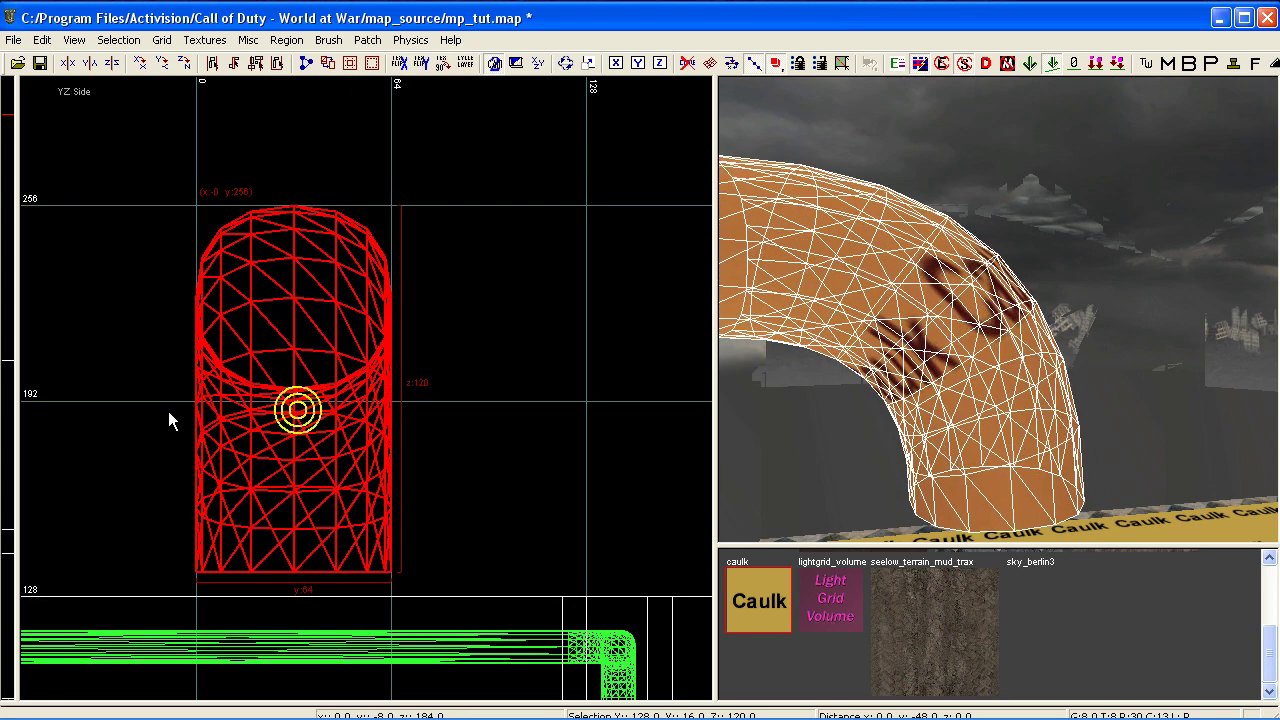
key(ctrl+Tab)
key(ctrl+Tab)
mouse_move(335, 482)
right_down()
mouse_move(369, 508)
mouse_move(312, 479)
right_up()
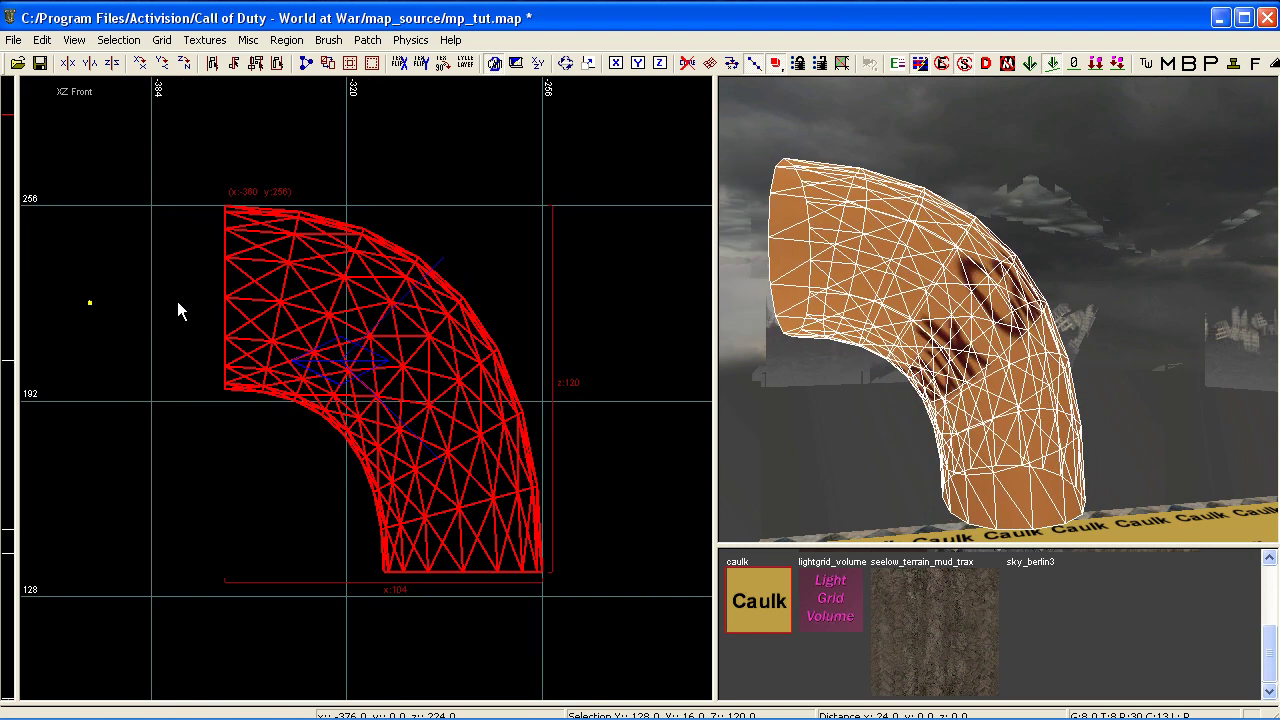
drag(178, 304, 288, 307)
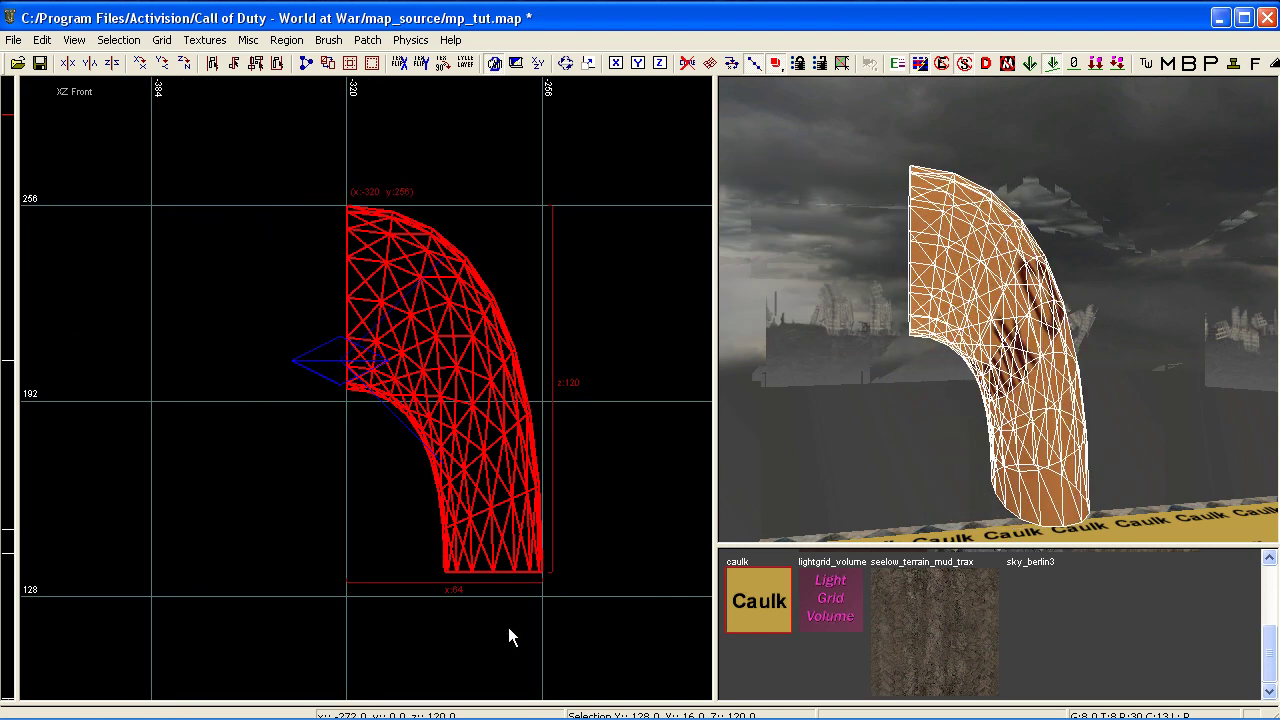
drag(509, 629, 503, 469)
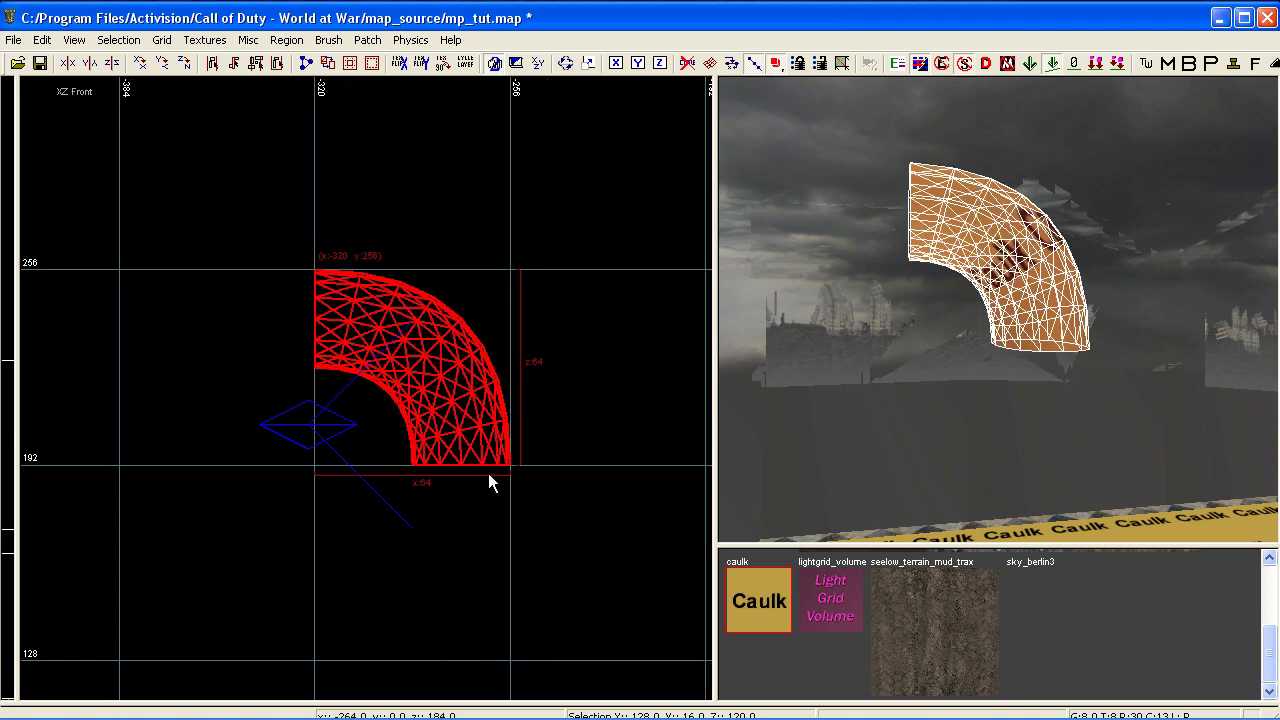
key(Escape)
shift+click(1048, 268)
Narrow the elbow to 24 units along Y, and shrink it to 32 units along X and Z.
key(ctrl+Tab)
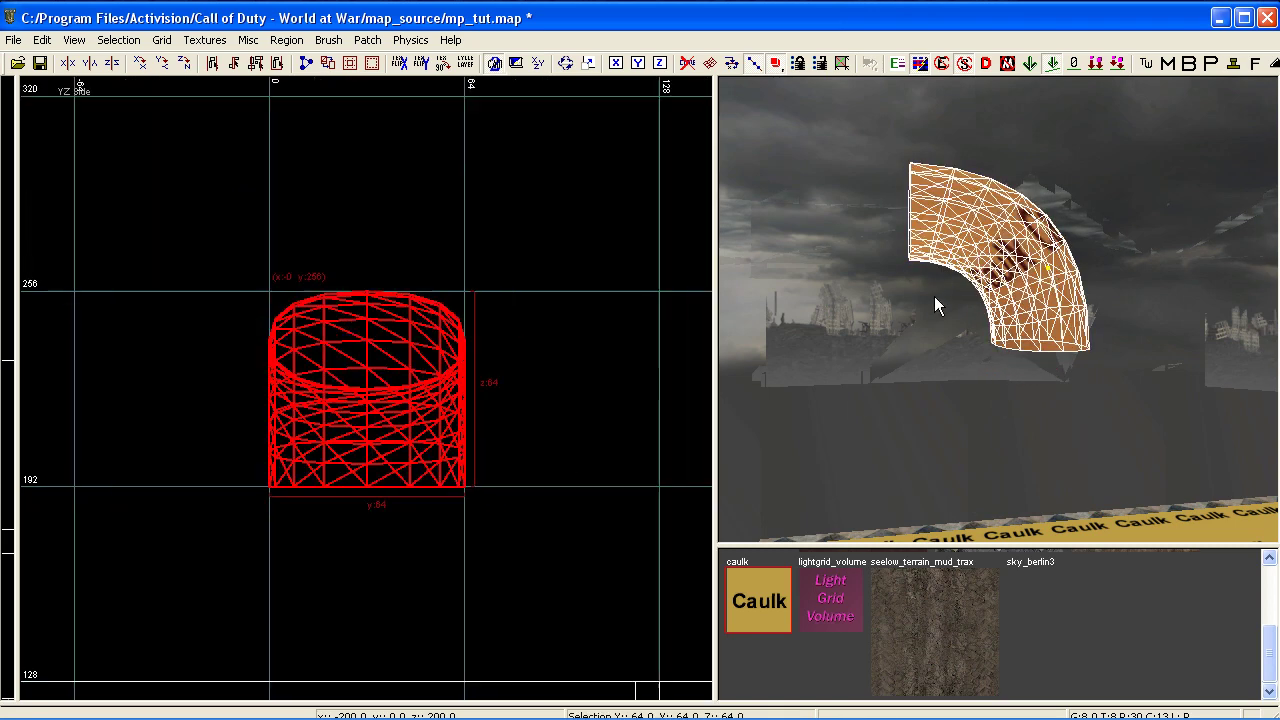
drag(136, 404, 262, 402)
key(ctrl+Tab)
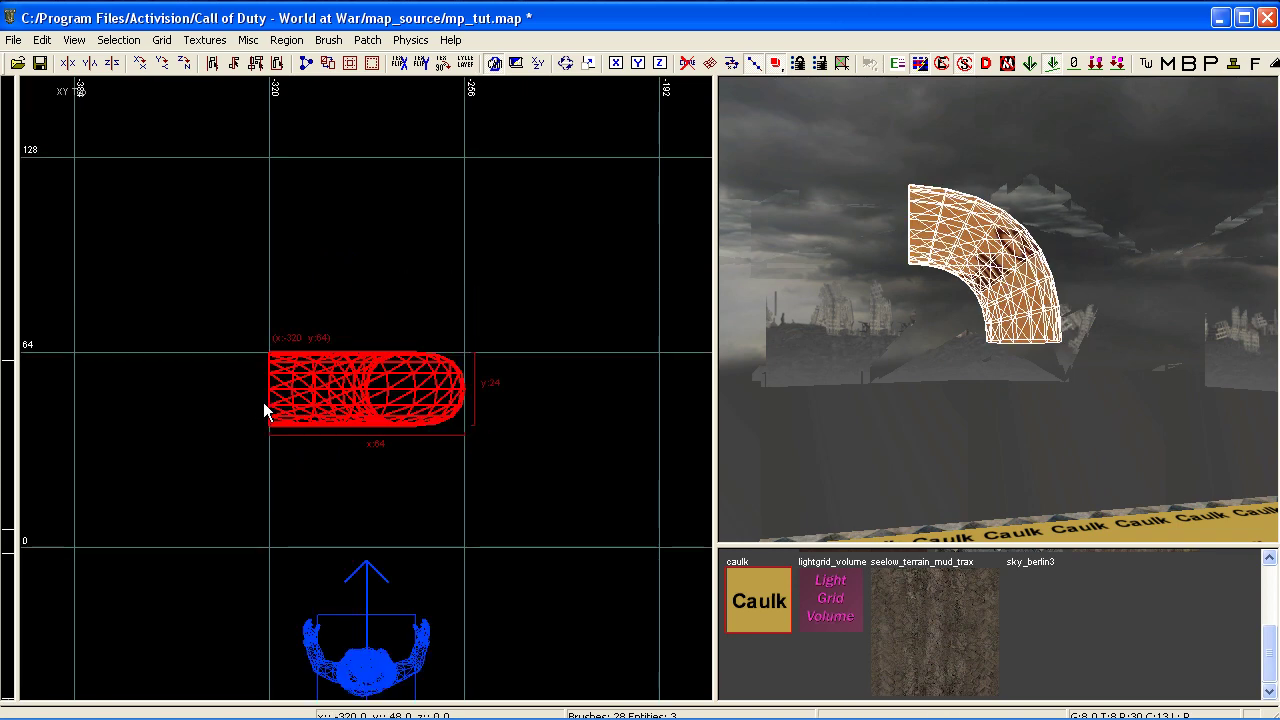
key(ctrl+Tab)
drag(424, 571, 431, 488)
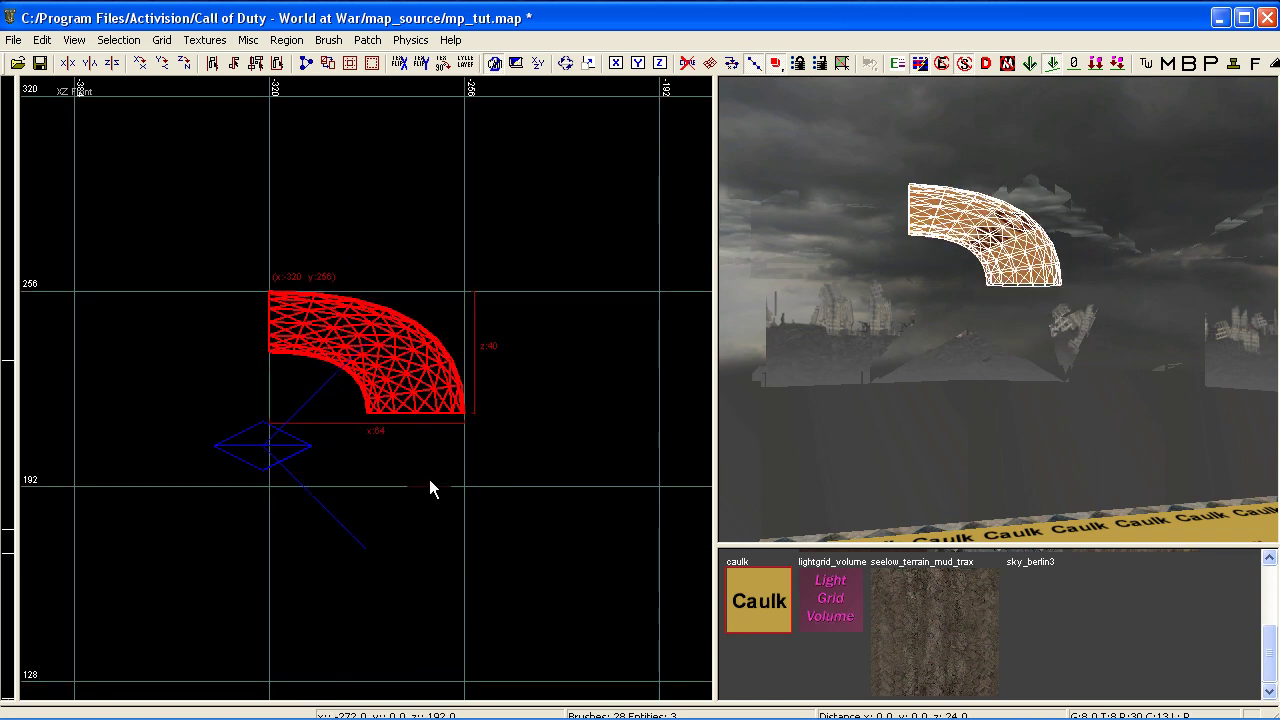
drag(221, 347, 309, 343)
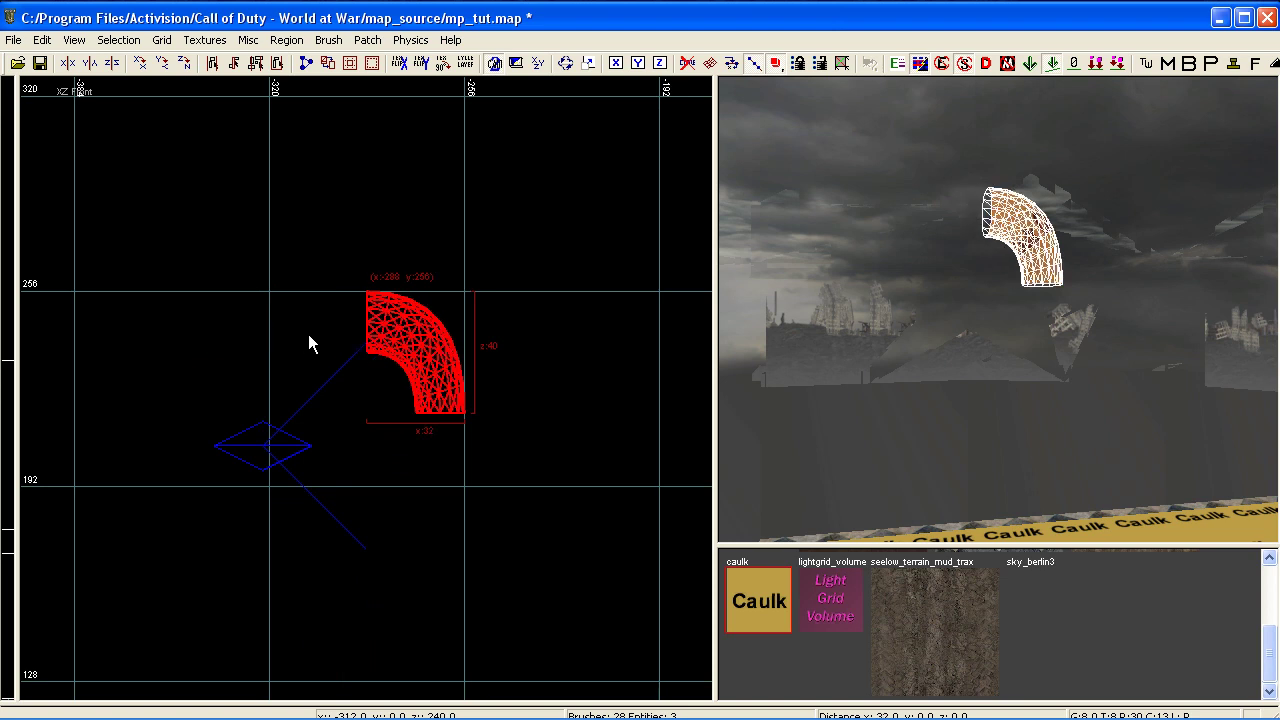
drag(457, 497, 456, 456)
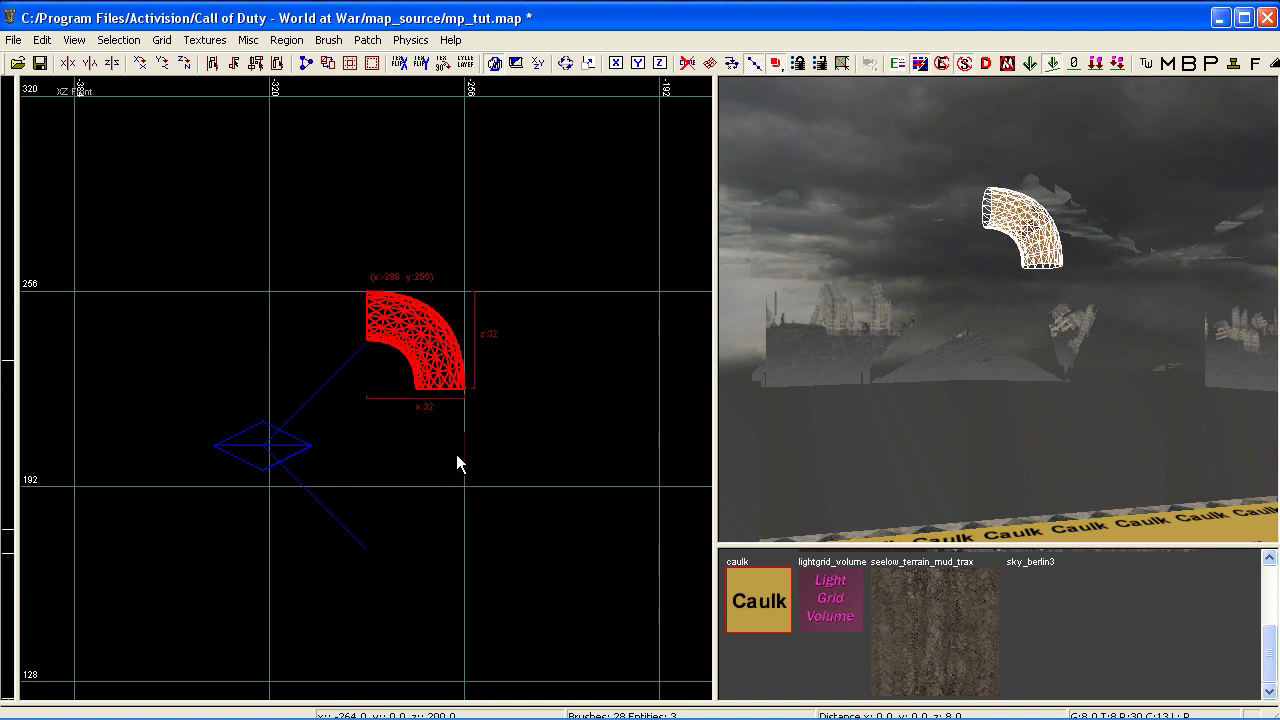
Narrow the elbow to 16 units along Y in the side view, and deselect it to inspect it in 3D.
key(ctrl+Tab)
drag(274, 376, 305, 385)
key(ctrl+Tab)
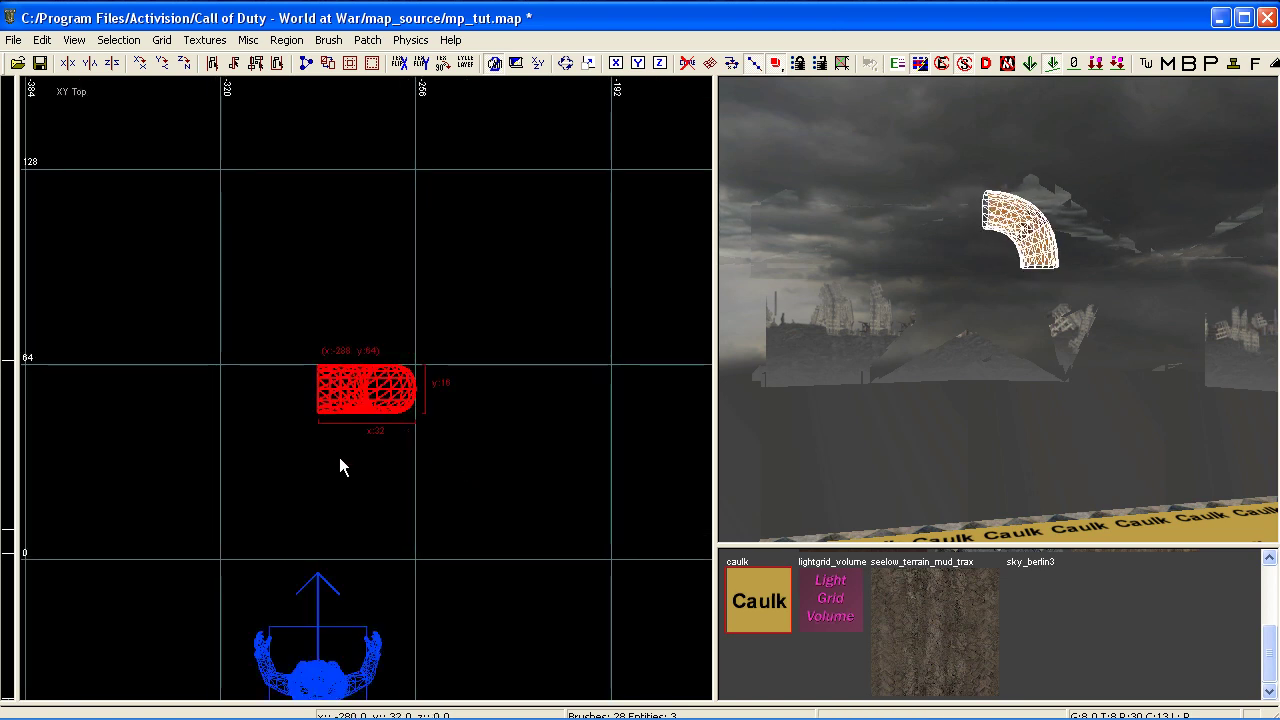
key(ctrl+Tab)
key(Escape)
right_drag(1005, 425, 1056, 405)
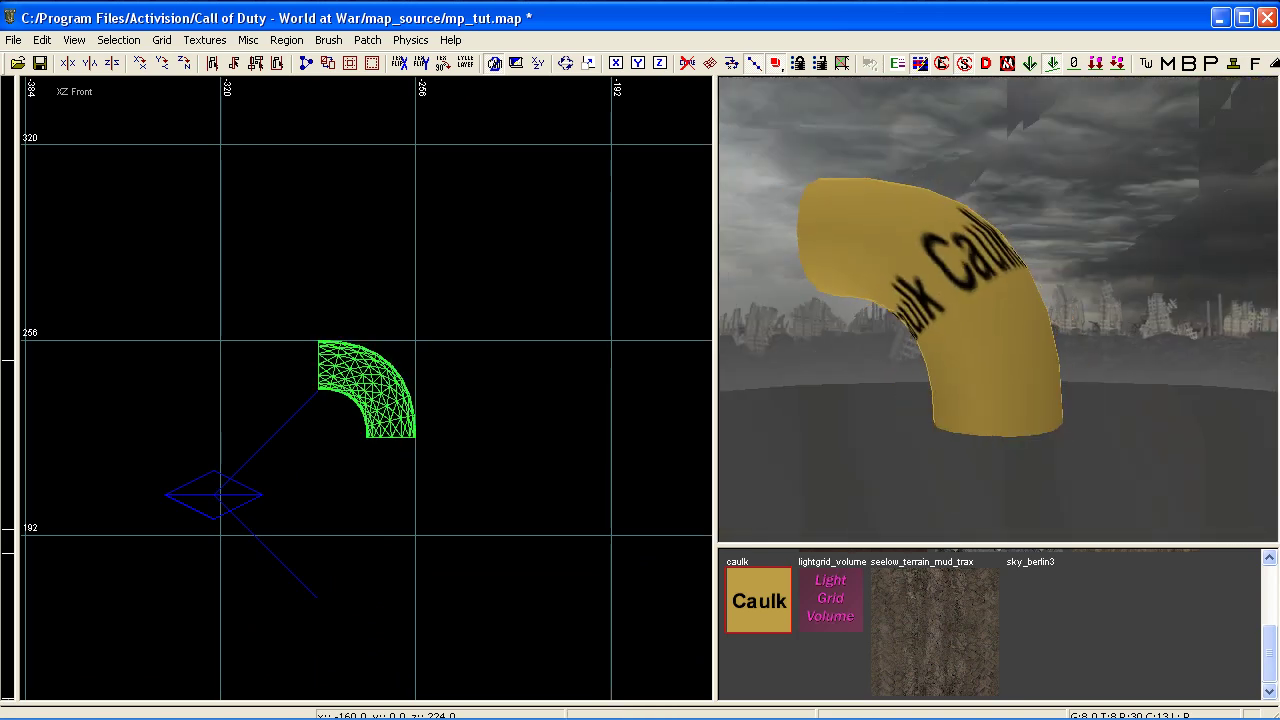
Apply Natural patch texturing to the elbow in the surface inspector, and deselect it to inspect the texture.
shift+click(992, 345)
key(s)
click(414, 370)
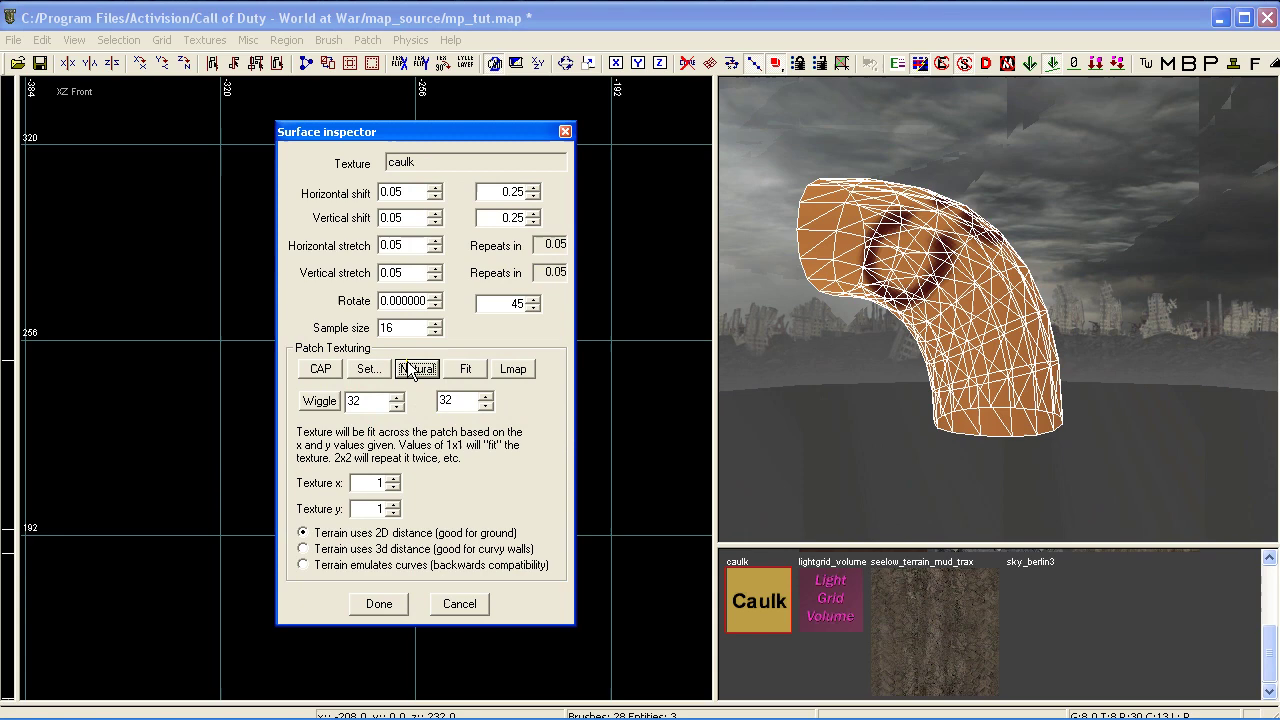
click(386, 605)
key(Escape)
mouse_move(850, 420)
right_down()
mouse_move(800, 400)
mouse_move(860, 370)
mouse_move(898, 412)
right_up()
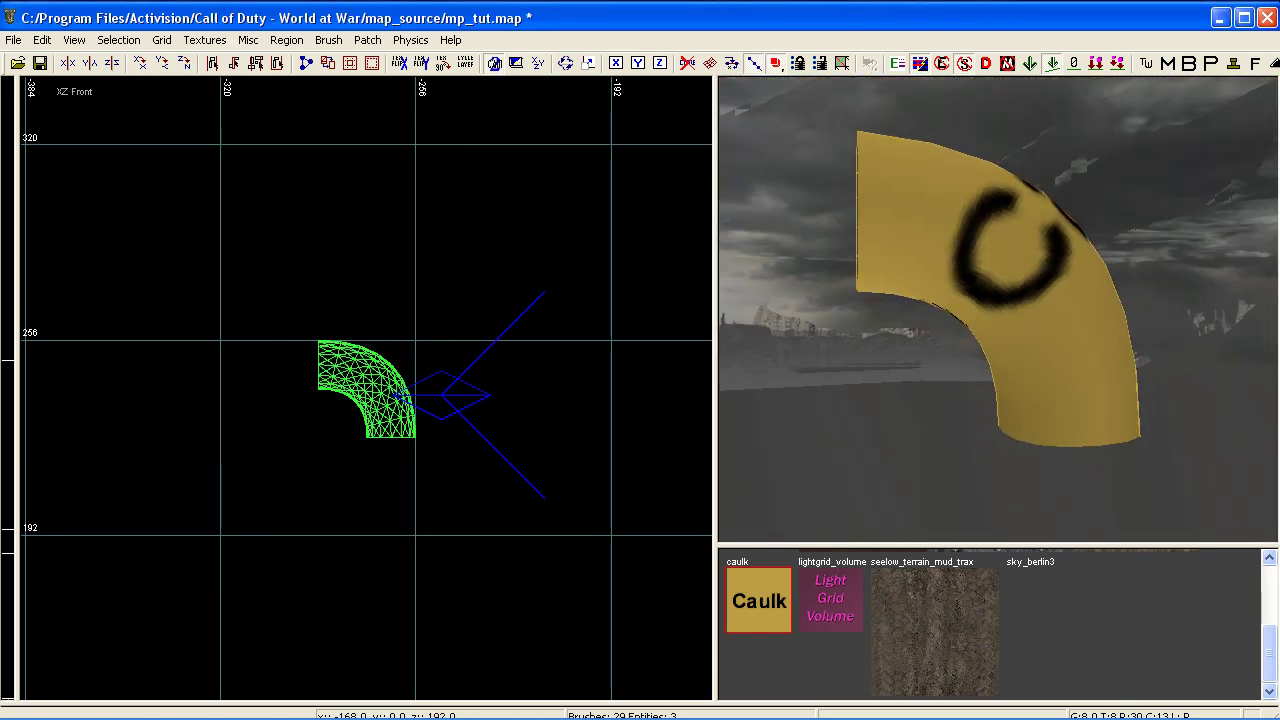
Select the elbow and move it down beside the soldier model, with its upper corner at X -264, Z 40.
shift+click(993, 310)
scroll(362, 510, down, 5)
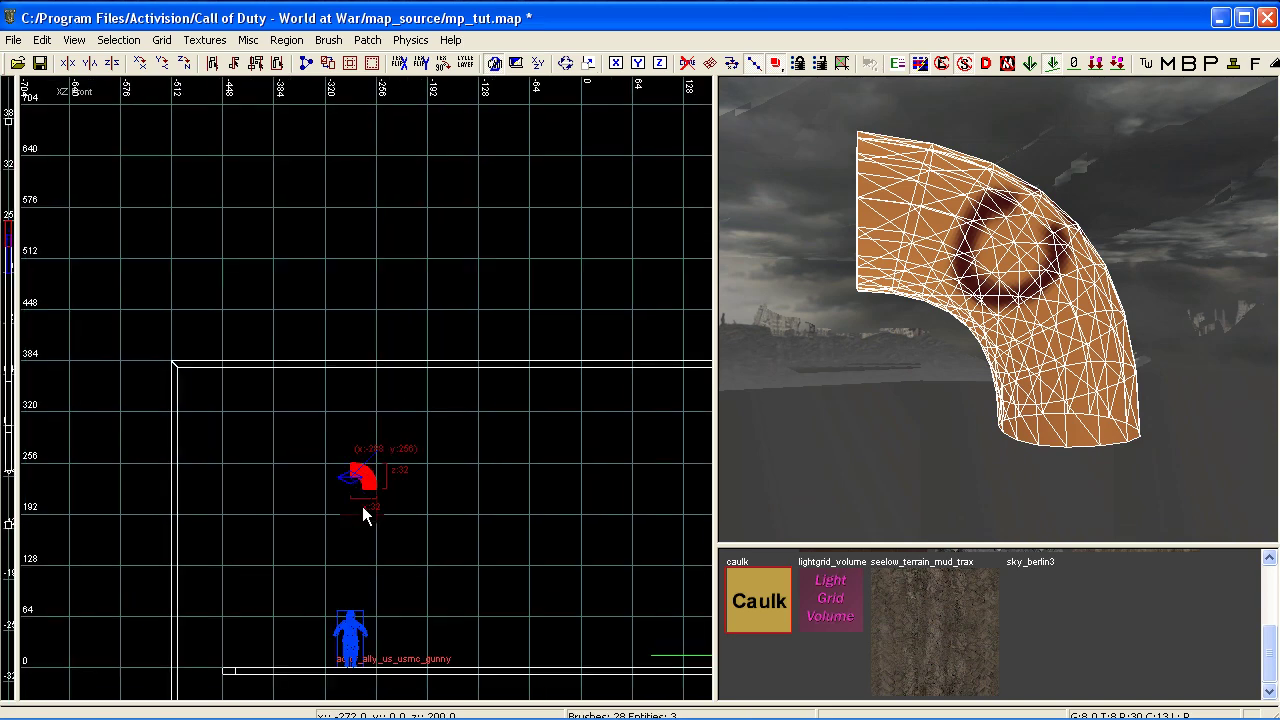
drag(417, 368, 424, 530)
scroll(434, 540, up, 4)
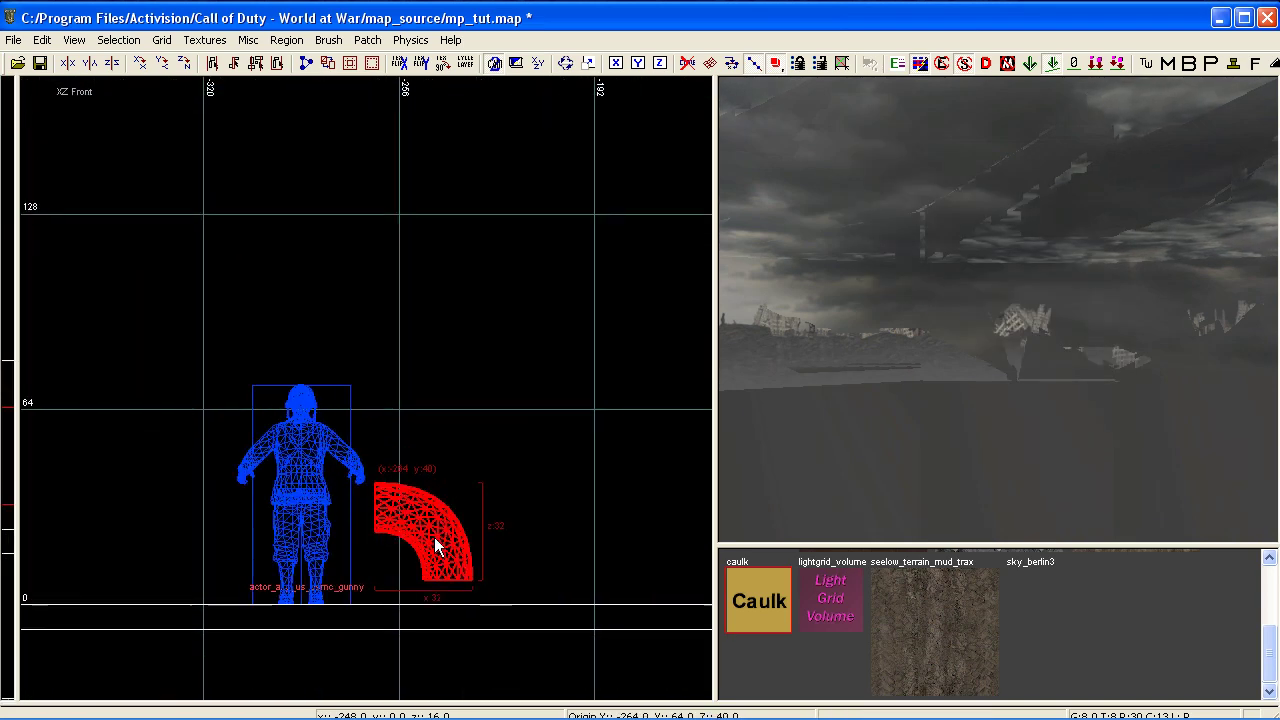
Lower the elbow beside the soldier model until it rests on the ground at Z 0, and deselect it.
drag(436, 420, 456, 452)
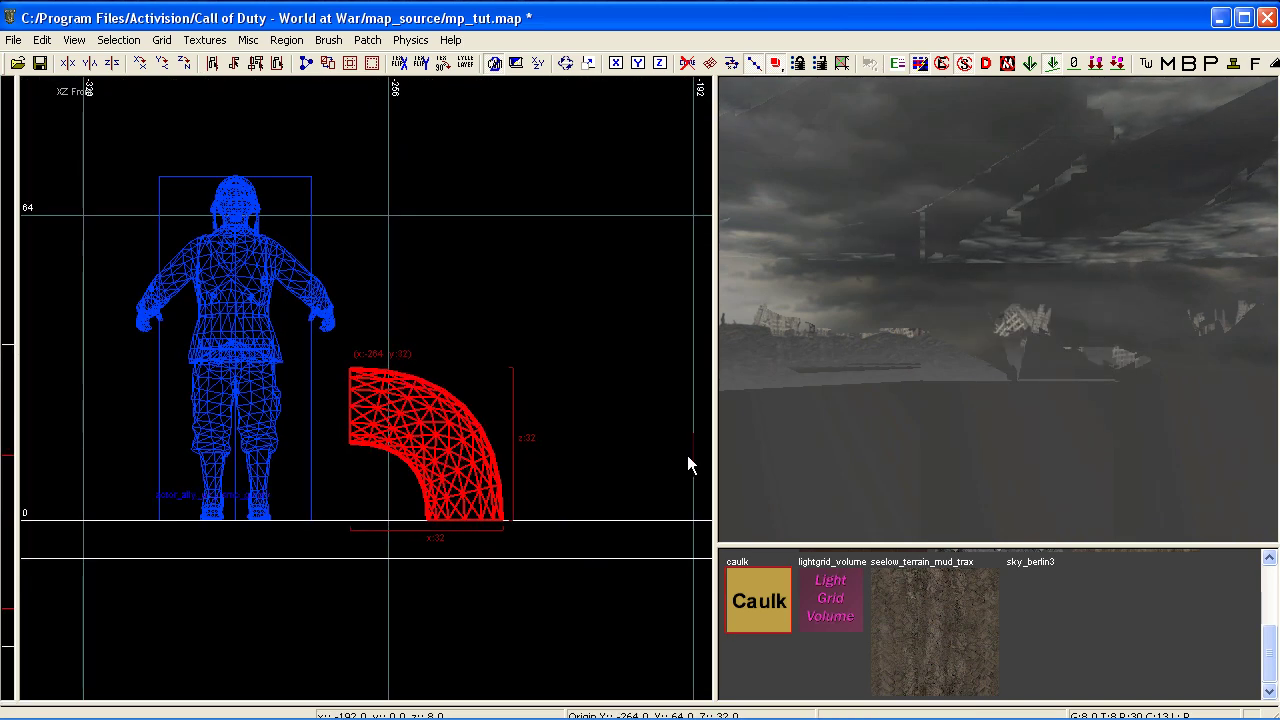
right_drag(900, 380, 950, 375)
key(Escape)
Delete the coarse curved bend of the mud road in the top view, keeping the straight road section.
key(ctrl+Tab)
key(ctrl+Tab)
scroll(559, 423, down, 6)
right_drag(559, 423, 590, 443)
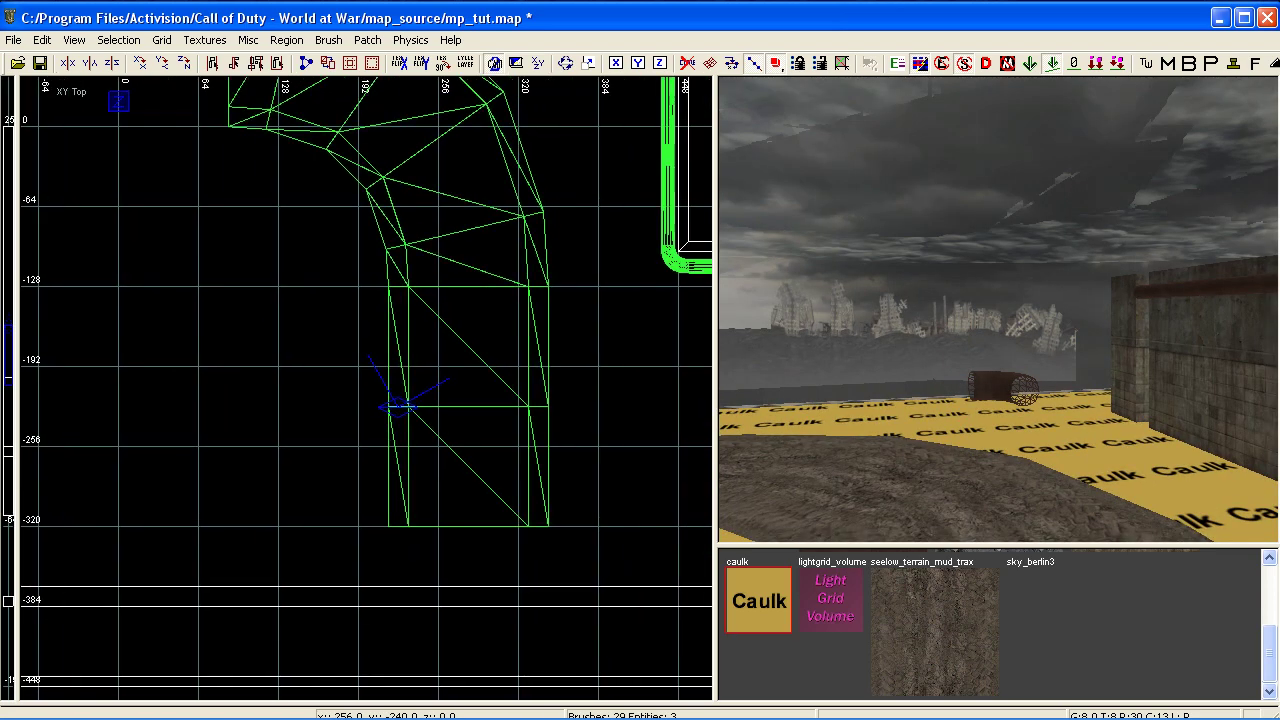
scroll(440, 430, down, 2)
scroll(440, 430, up, 1)
shift+click(414, 390)
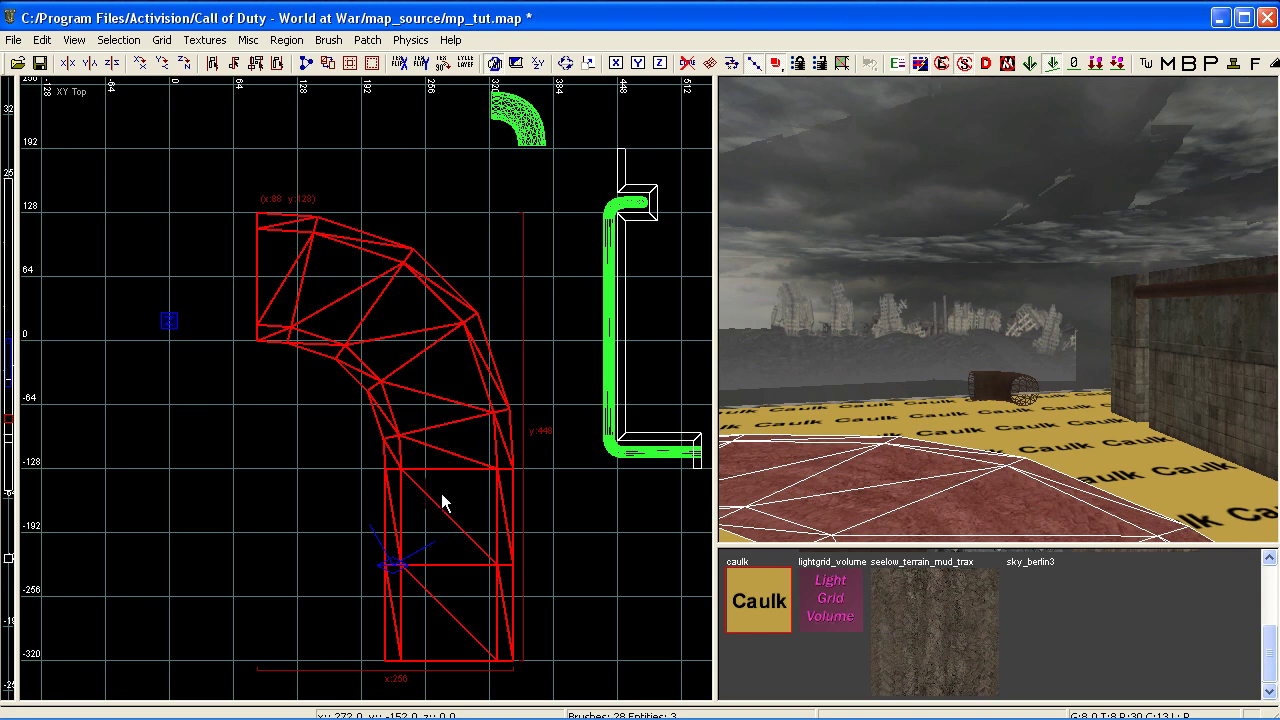
key(v)
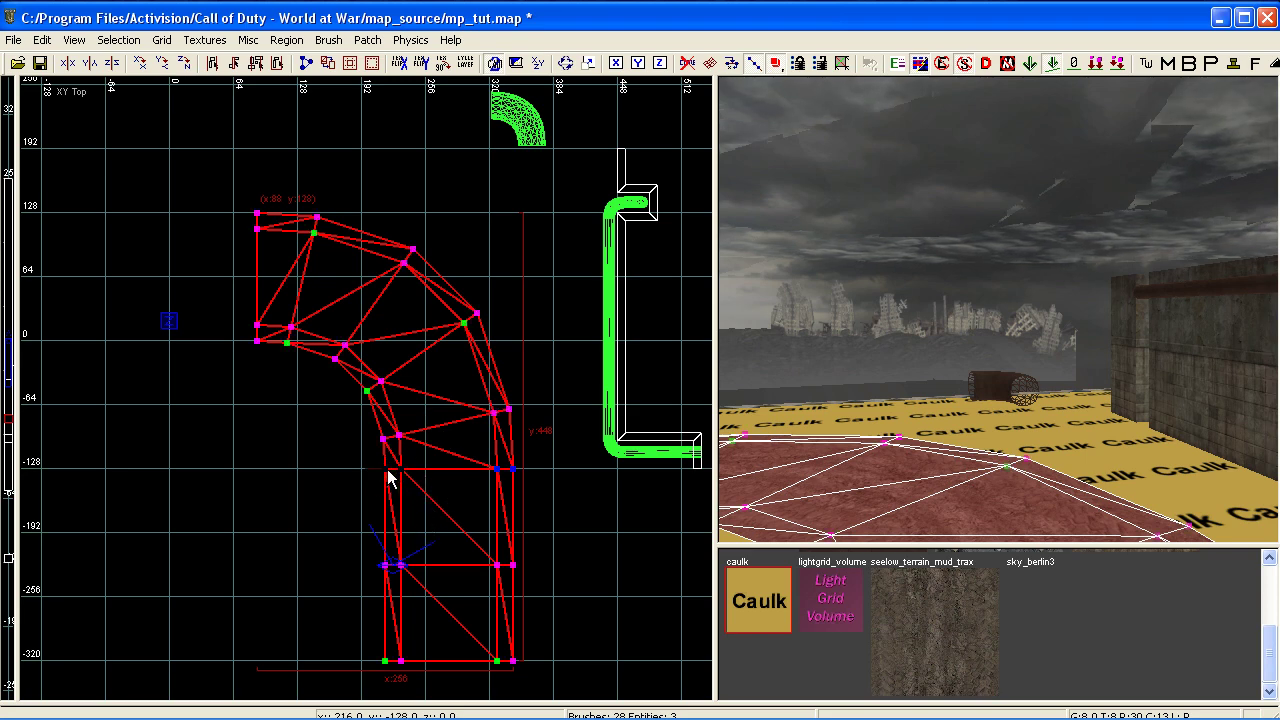
key(Escape)
shift+click(441, 387)
key(BackSpace)
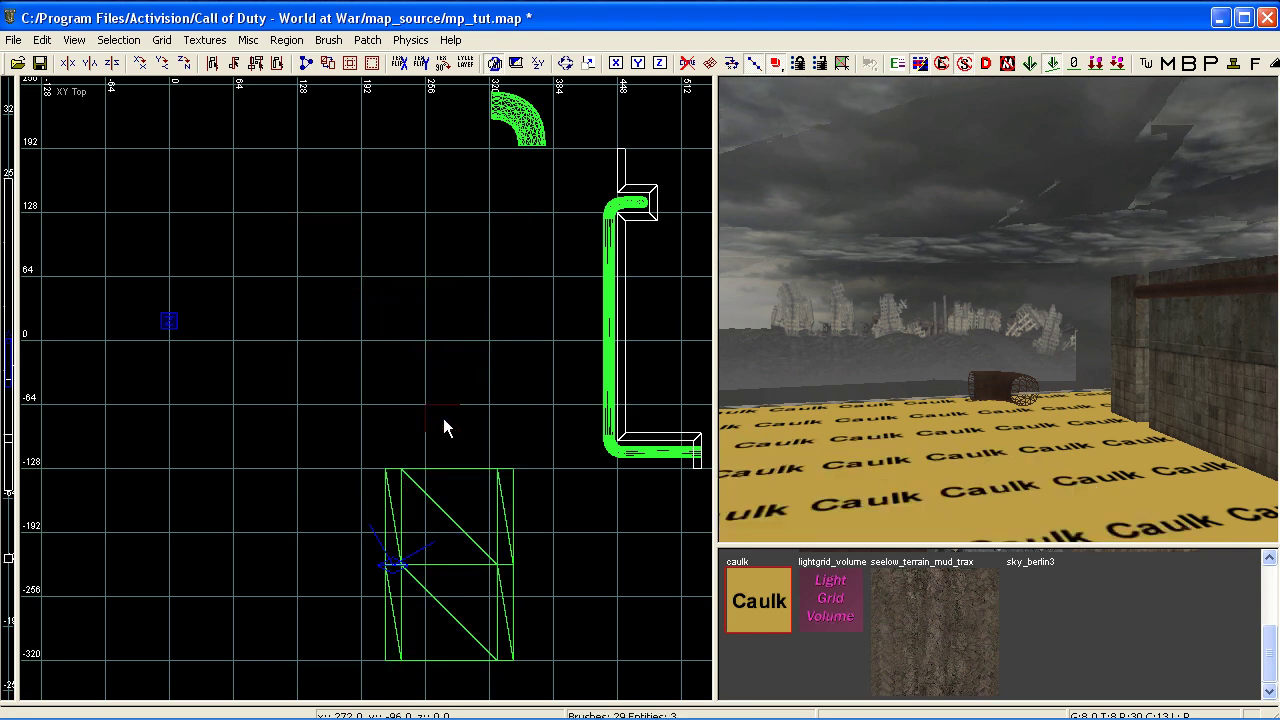
Draw a 128 by 128 unit caulk brush against the straight road's north end, from Y -128 to Y 0.
scroll(443, 418, up, 2)
shift+click(453, 538)
right_drag(453, 538, 472, 442)
drag(499, 500, 467, 501)
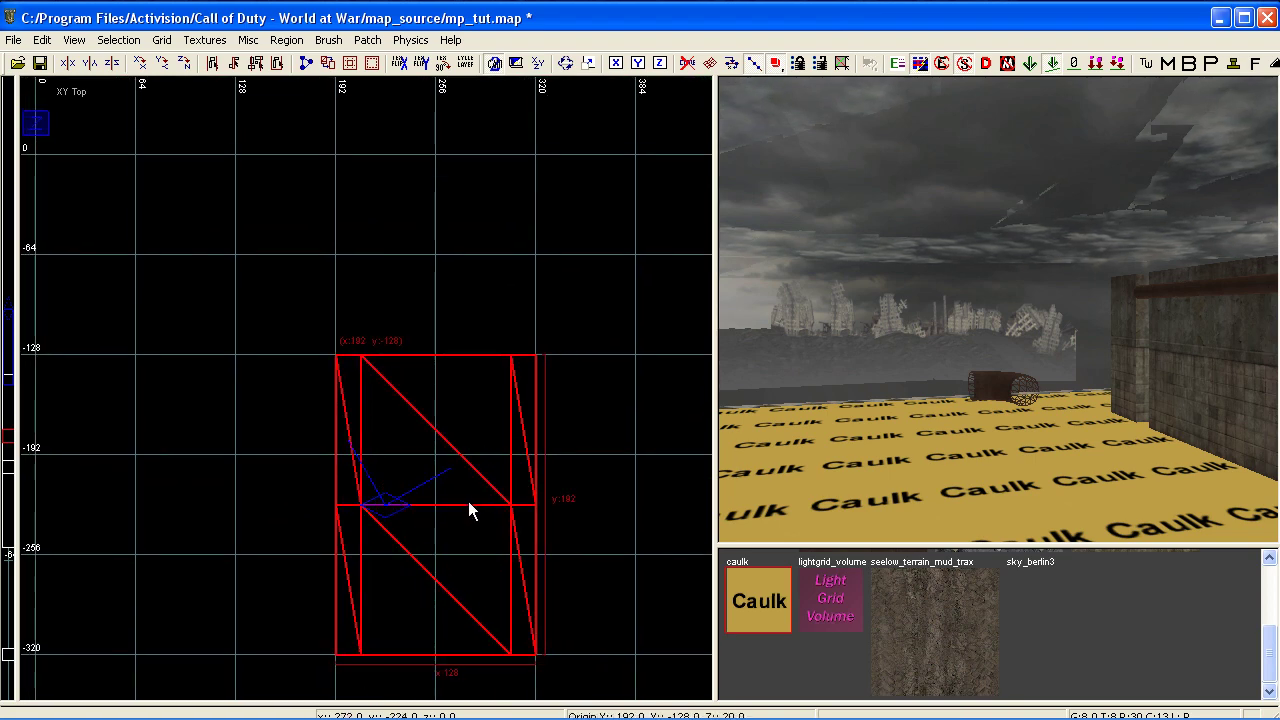
right_drag(468, 501, 405, 346)
key(Escape)
drag(361, 255, 562, 461)
mouse_move(800, 425)
right_down()
mouse_move(860, 460)
mouse_move(850, 475)
right_up()
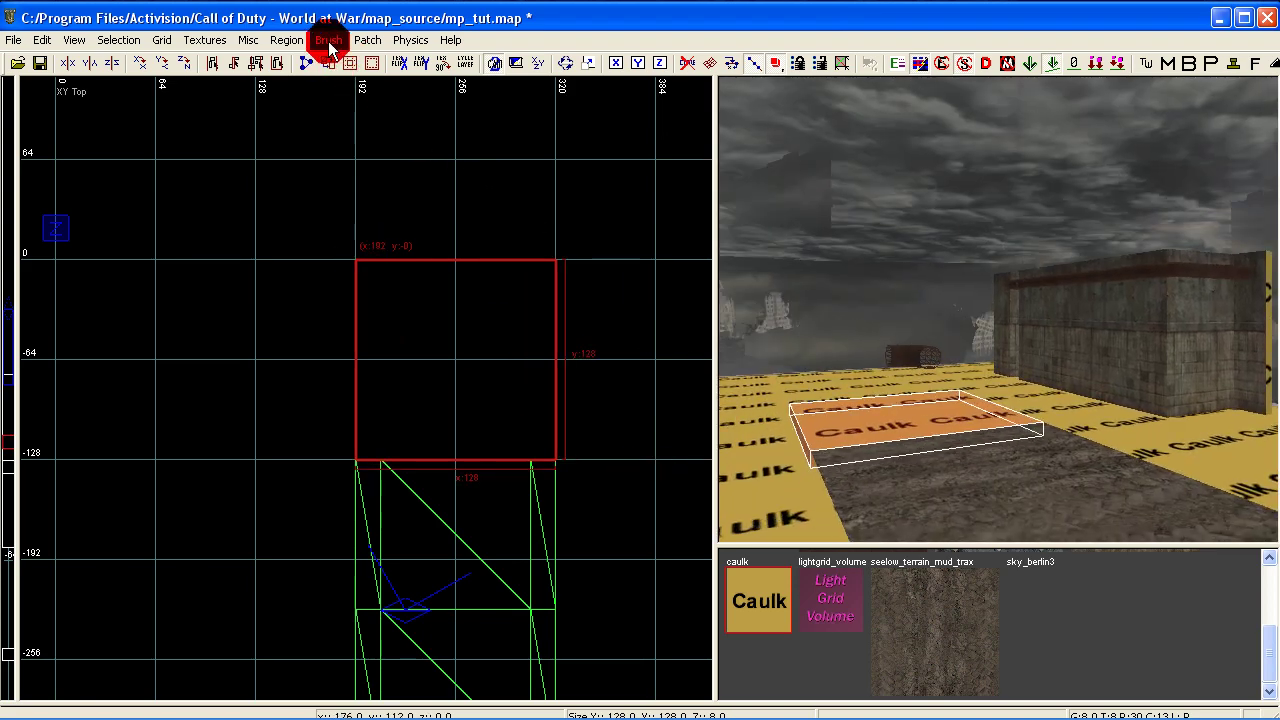
Turn the new brush into a simple curve patch with a density of width 3 and height 3.
click(367, 40)
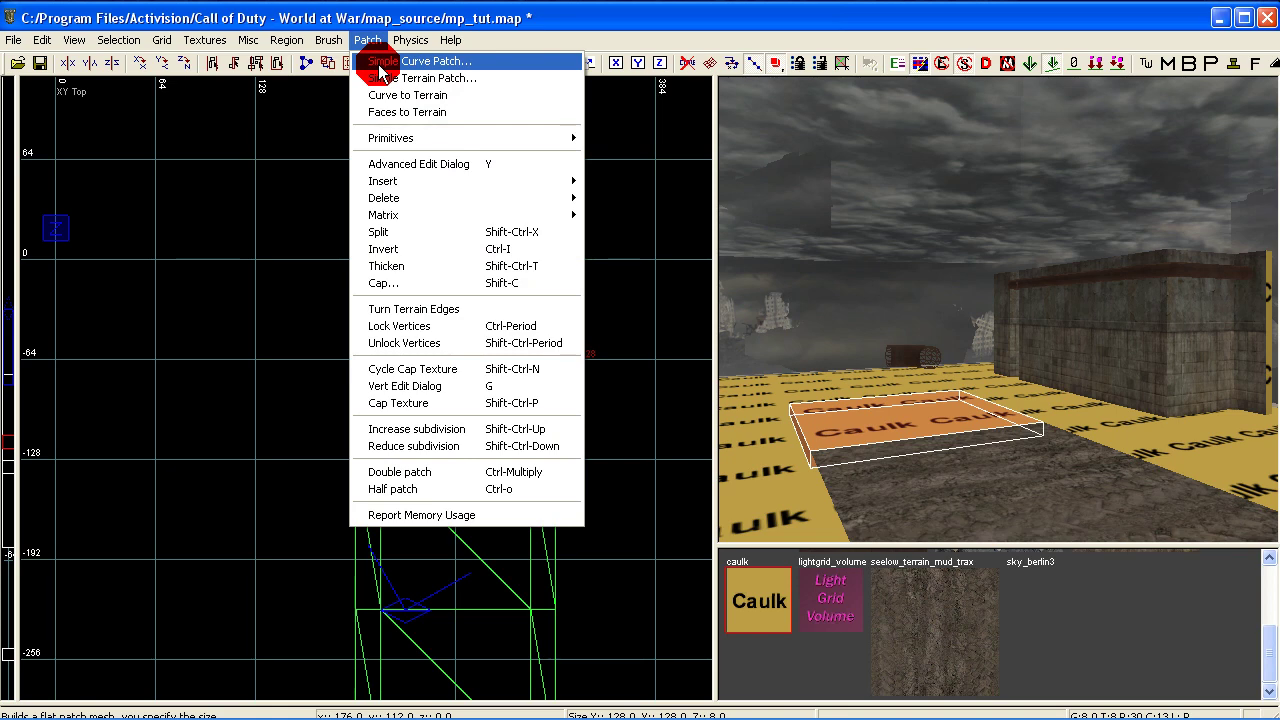
click(380, 68)
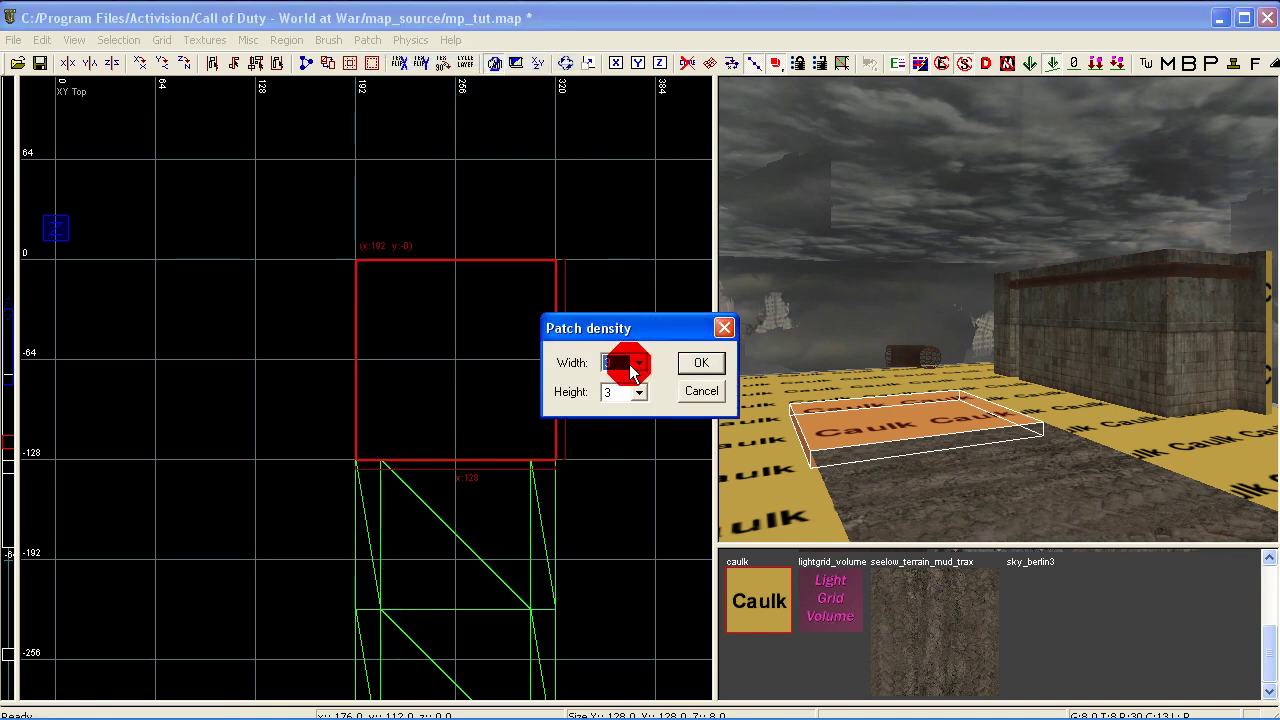
click(701, 363)
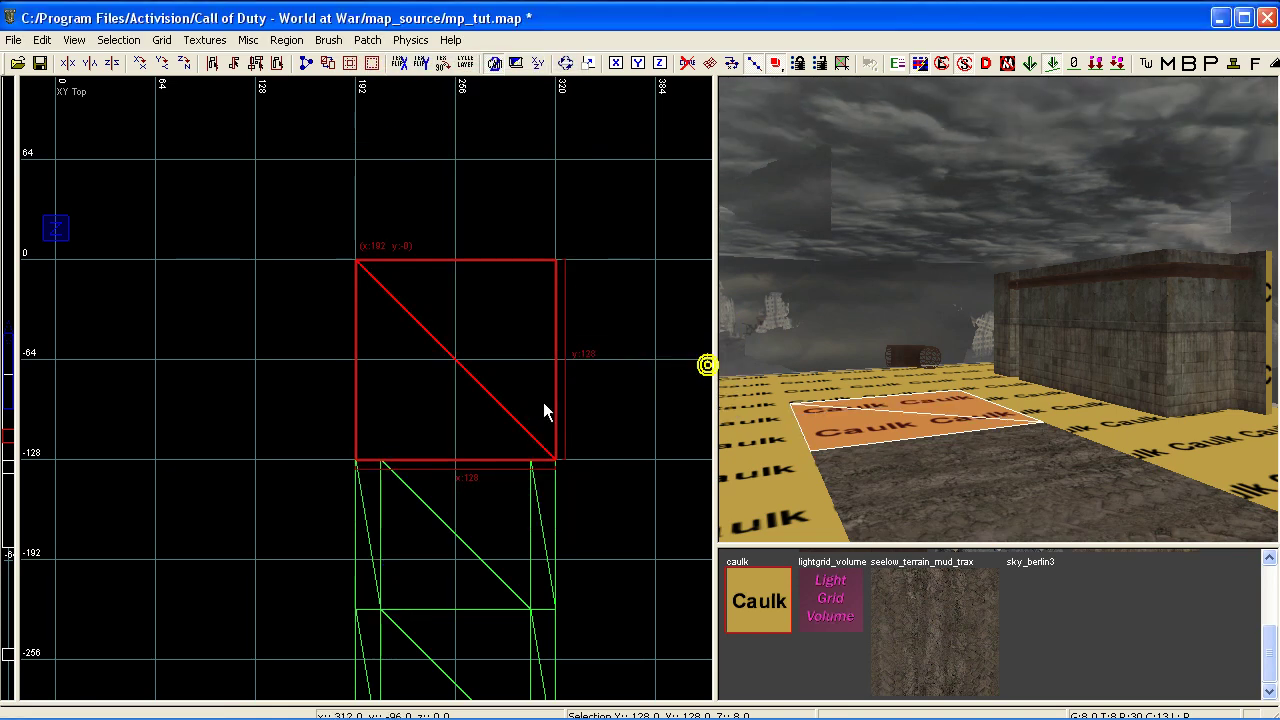
Move the curve patch's three end vertices to X 64 at Y 0, Y 64 and Y 128 to form the bend's far edge.
right_drag(487, 416, 510, 490)
key(v)
scroll(464, 425, up, 2)
right_drag(464, 425, 397, 390)
scroll(843, 480, up, 1)
scroll(443, 437, down, 2)
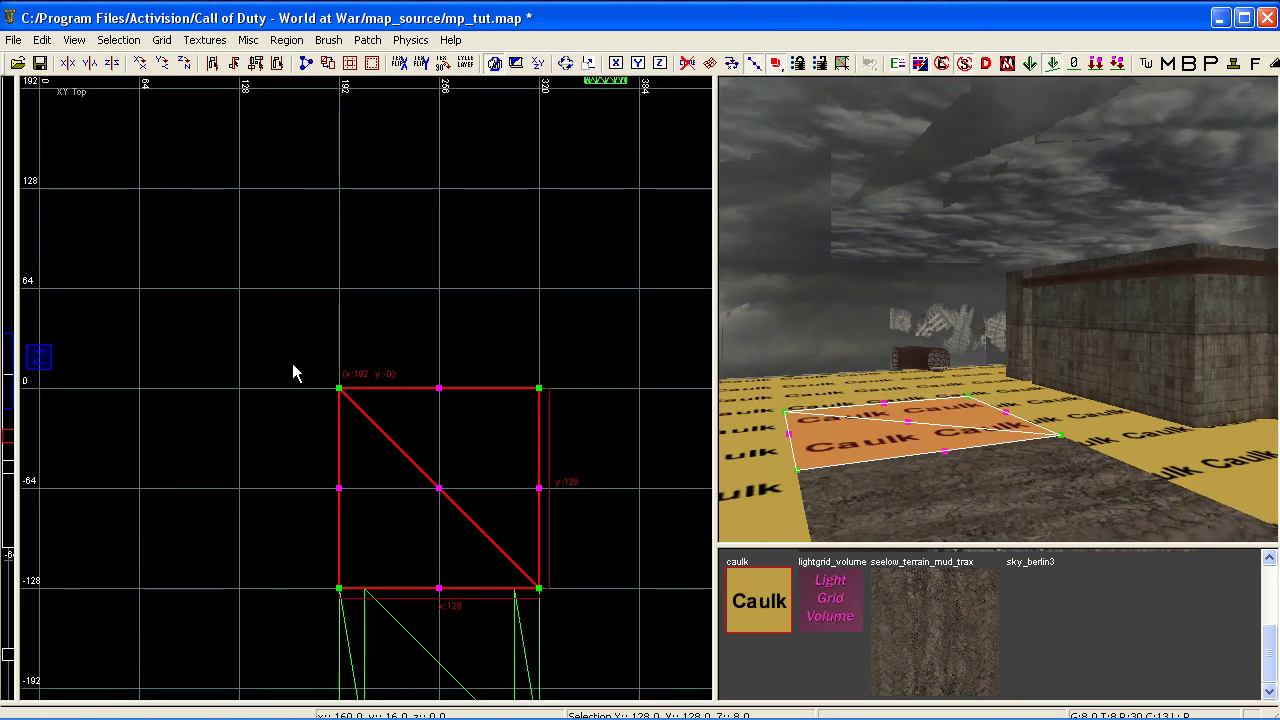
drag(297, 348, 143, 392)
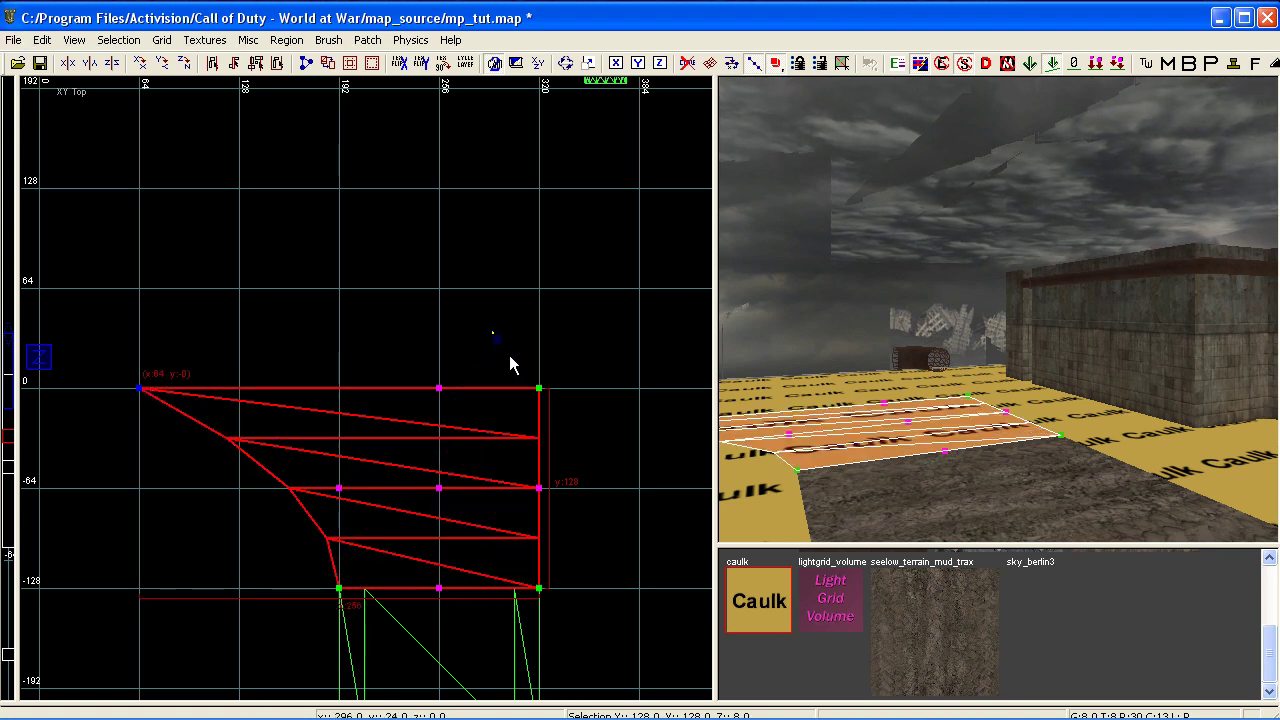
drag(549, 403, 545, 192)
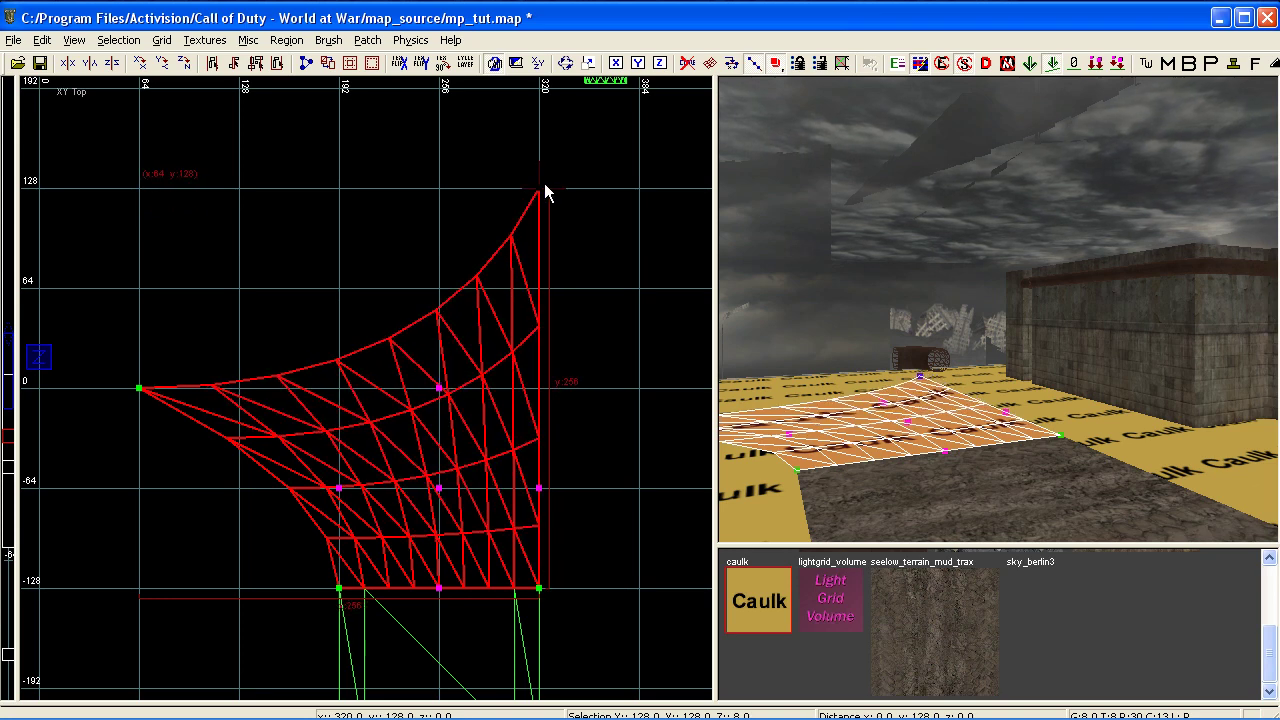
drag(474, 440, 472, 438)
drag(439, 388, 143, 292)
right_drag(286, 281, 334, 391)
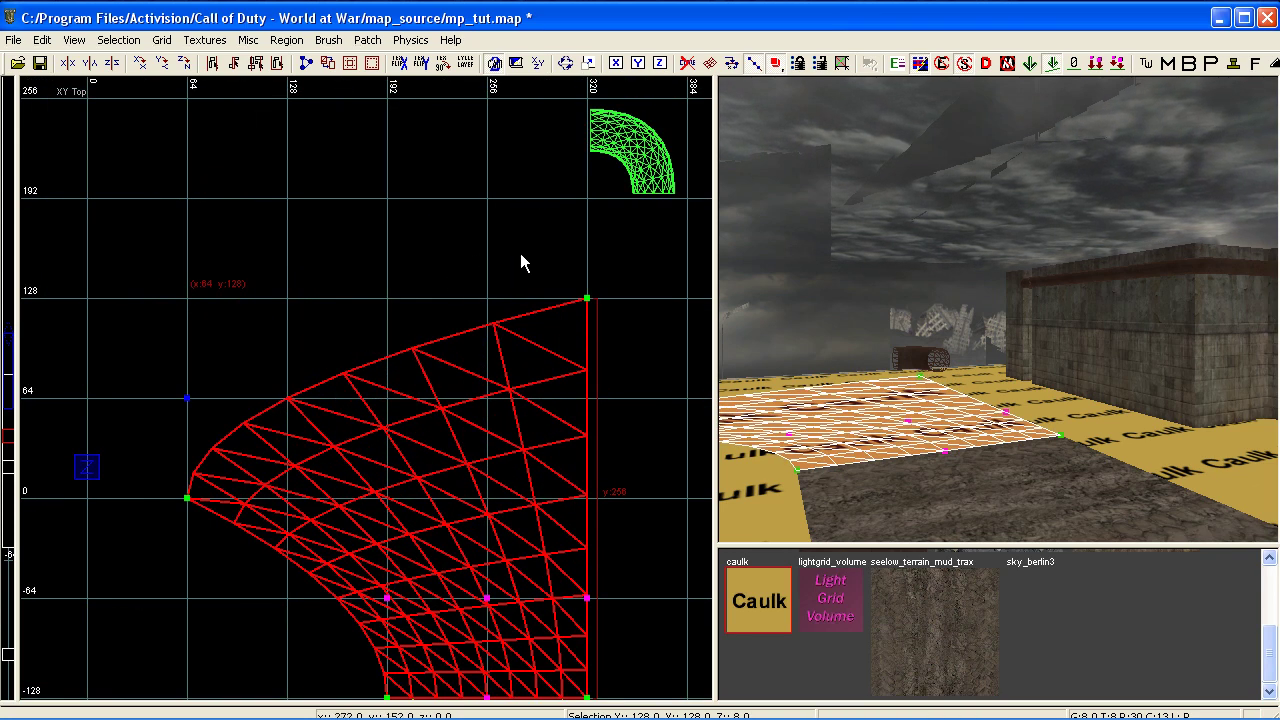
drag(587, 298, 193, 296)
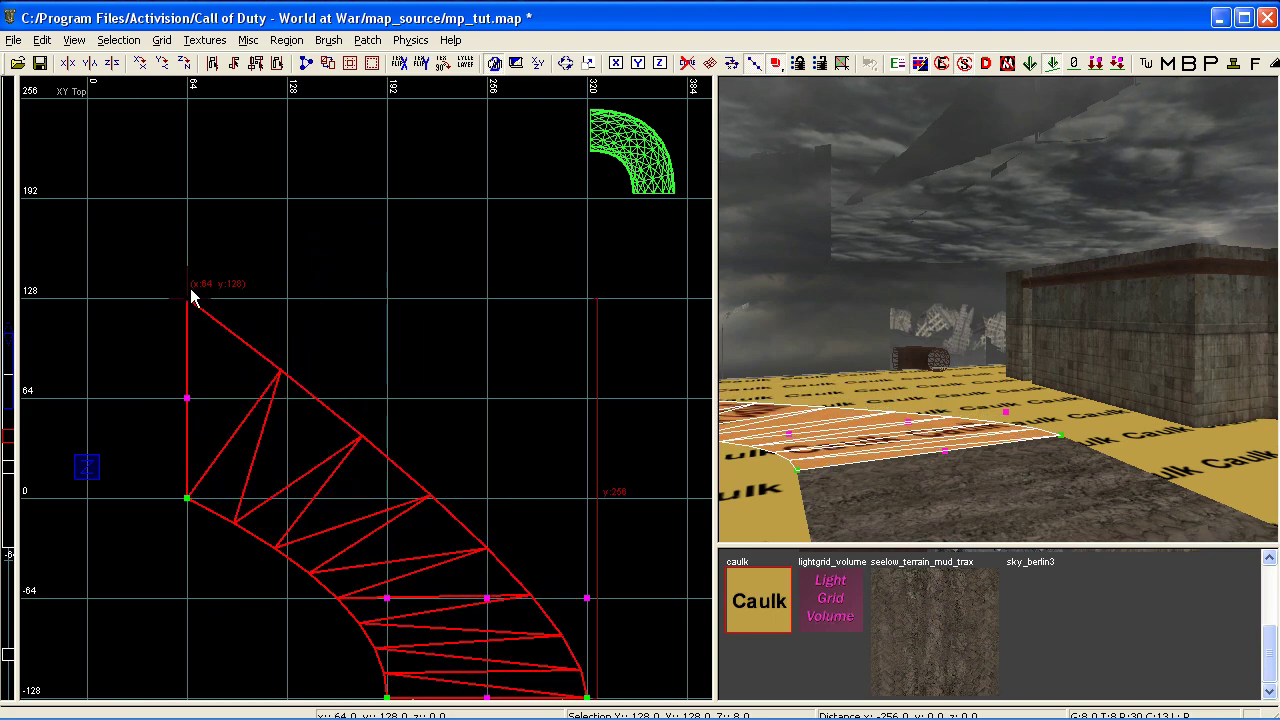
Round the bend by moving the patch's middle vertices to X 320, Y 128; X 256, Y 64; and X 192, Y 0.
drag(604, 638, 604, 636)
drag(588, 599, 594, 307)
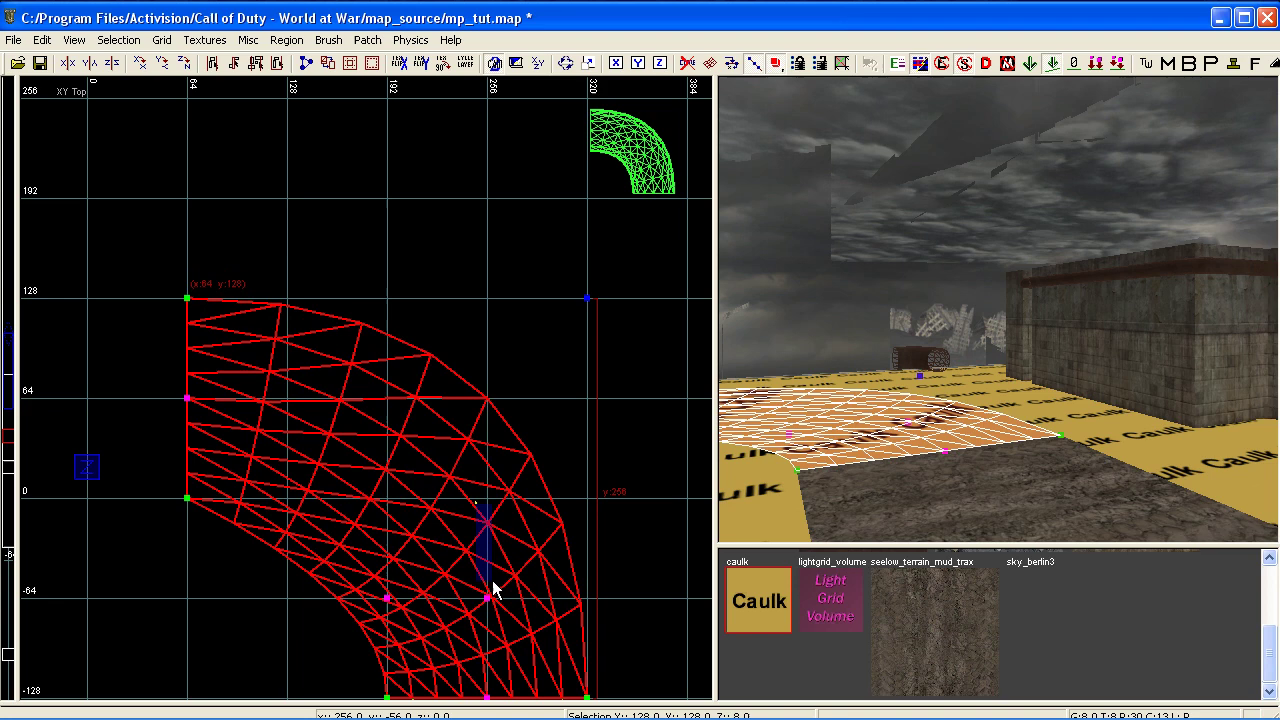
drag(492, 590, 492, 402)
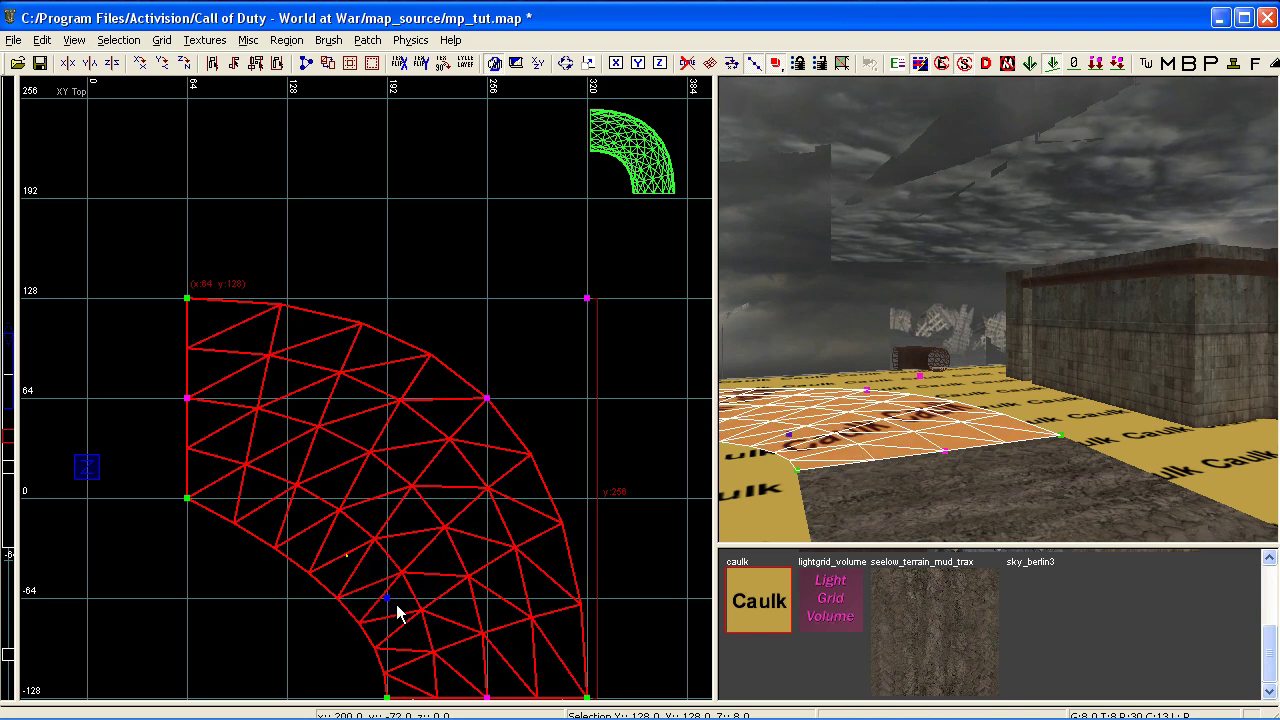
drag(397, 613, 397, 502)
scroll(408, 541, down, 2)
right_drag(408, 518, 391, 419)
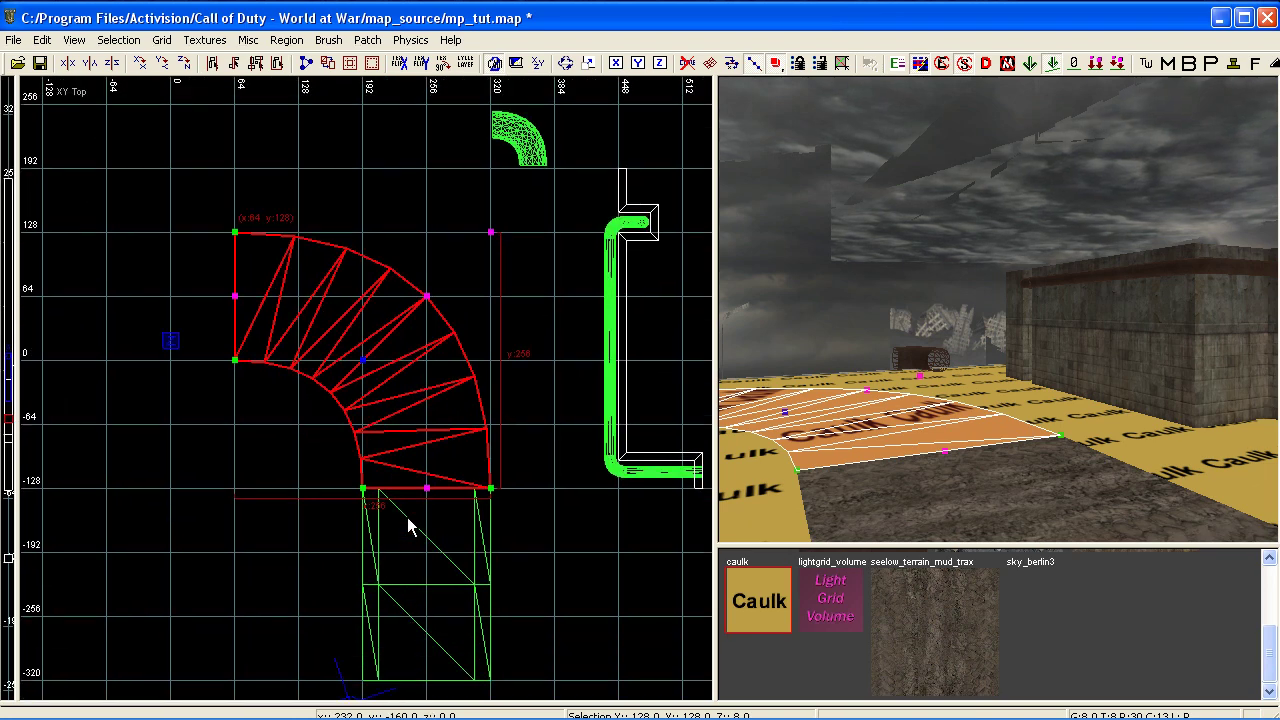
right_drag(411, 491, 402, 434)
mouse_move(870, 470)
right_down()
mouse_move(860, 450)
mouse_move(770, 445)
mouse_move(889, 467)
right_up()
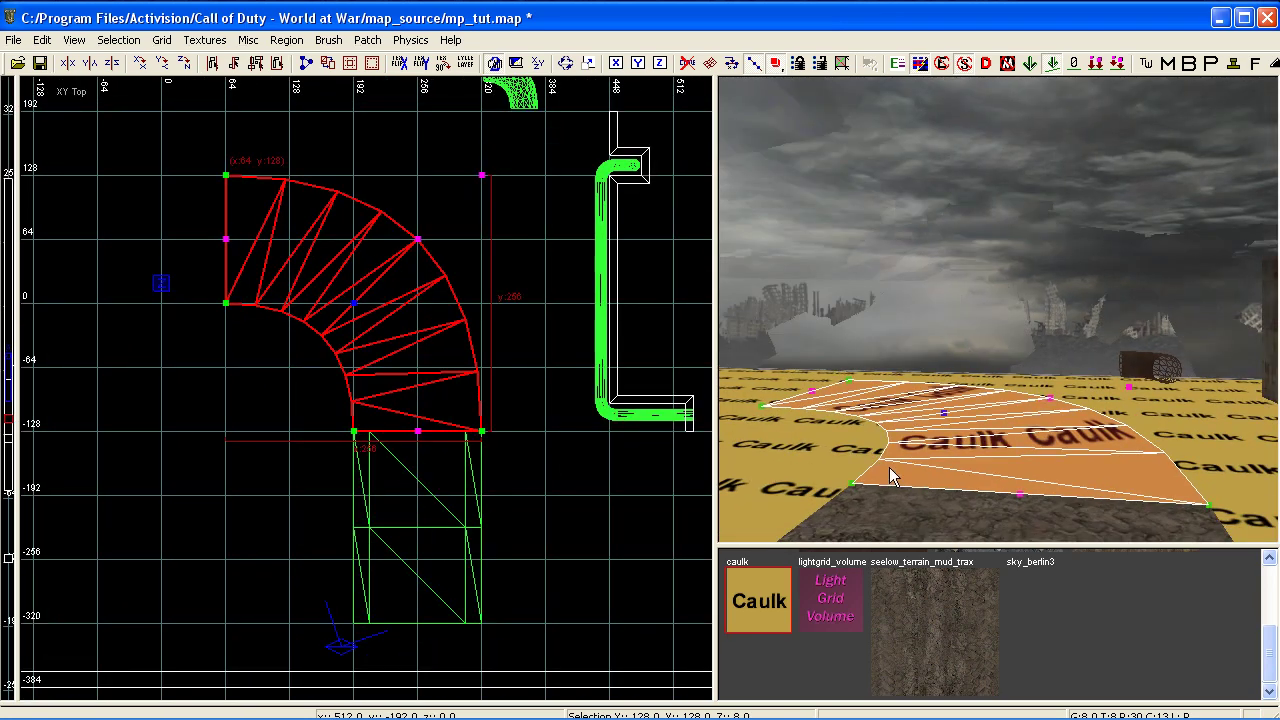
Apply seelow_terrain_mud_trax with Natural patch texturing to the bend and the straight road section, and deselect them to inspect the match.
key(Escape)
shift+click(903, 462)
shift+click(963, 515)
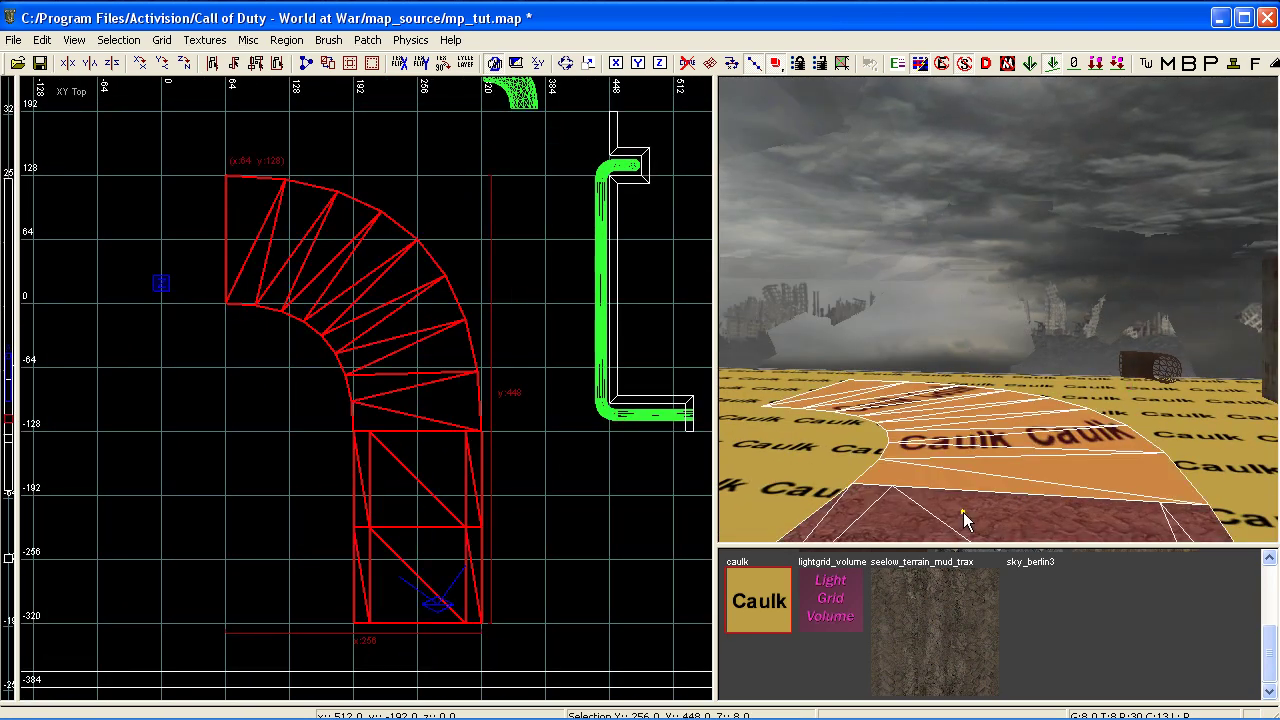
click(930, 640)
key(s)
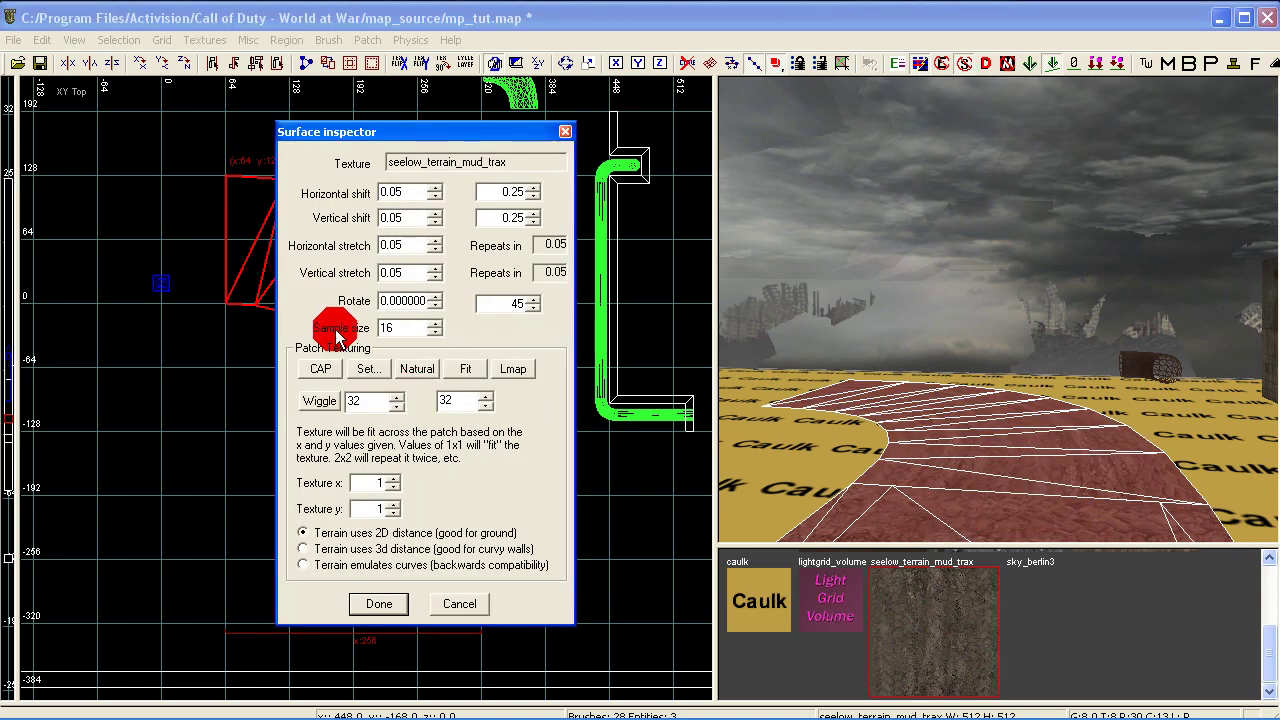
click(418, 369)
click(379, 603)
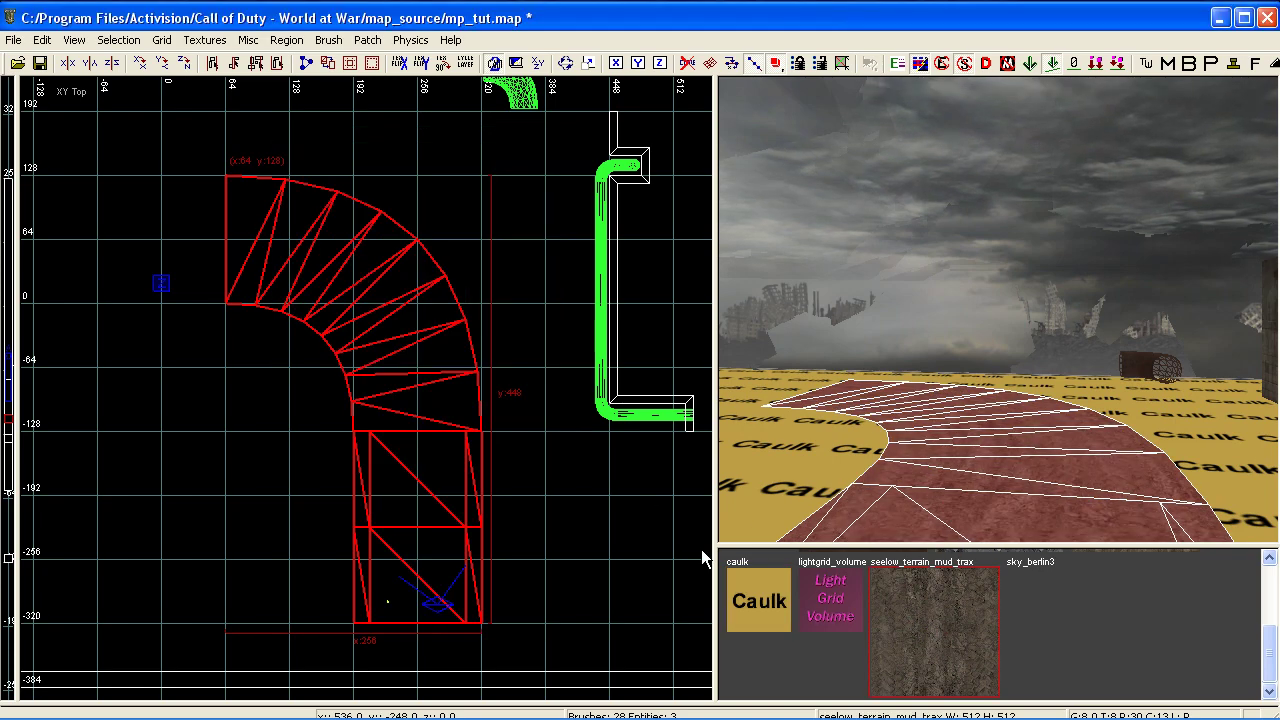
key(Escape)
right_click(948, 446)
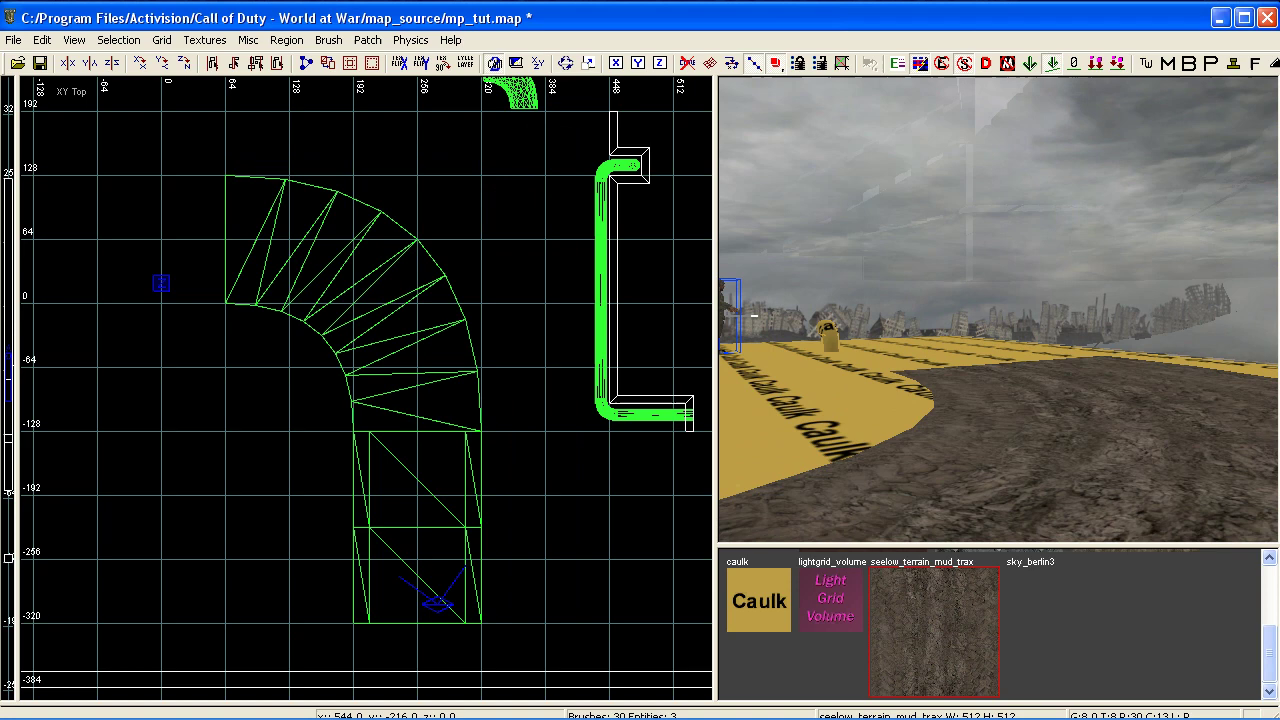
right_click(947, 452)
Convert the curved road bend from a curve patch to terrain.
shift+click(947, 452)
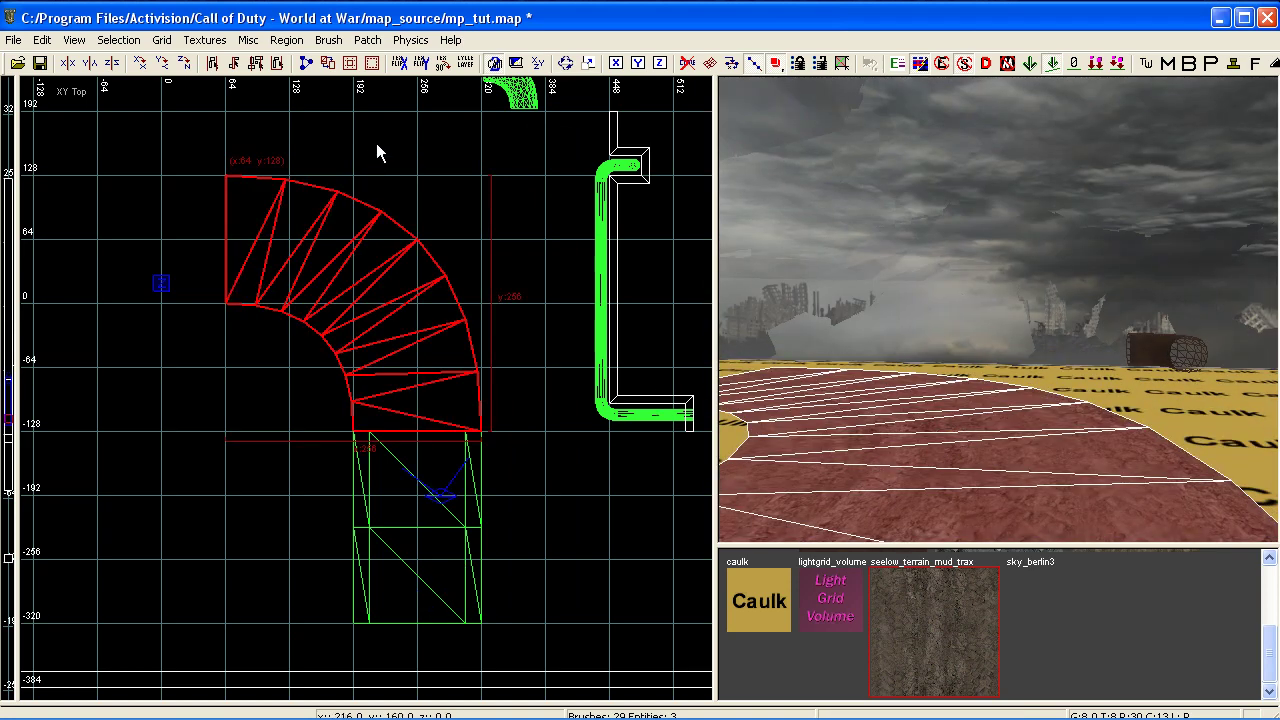
click(367, 40)
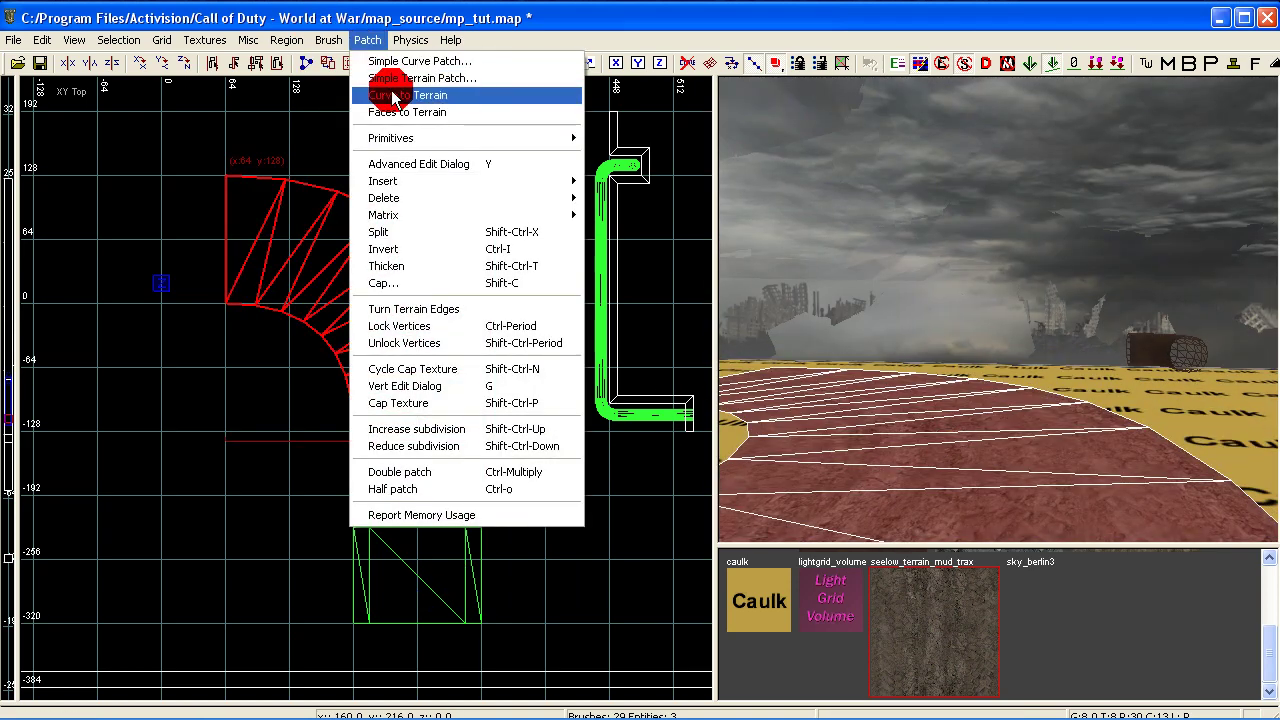
click(396, 96)
click(806, 380)
Subdivide the terrain bend across its width, adding vertex rows that meet the straight road's vertices at X 208 and X 304.
shift+click(896, 440)
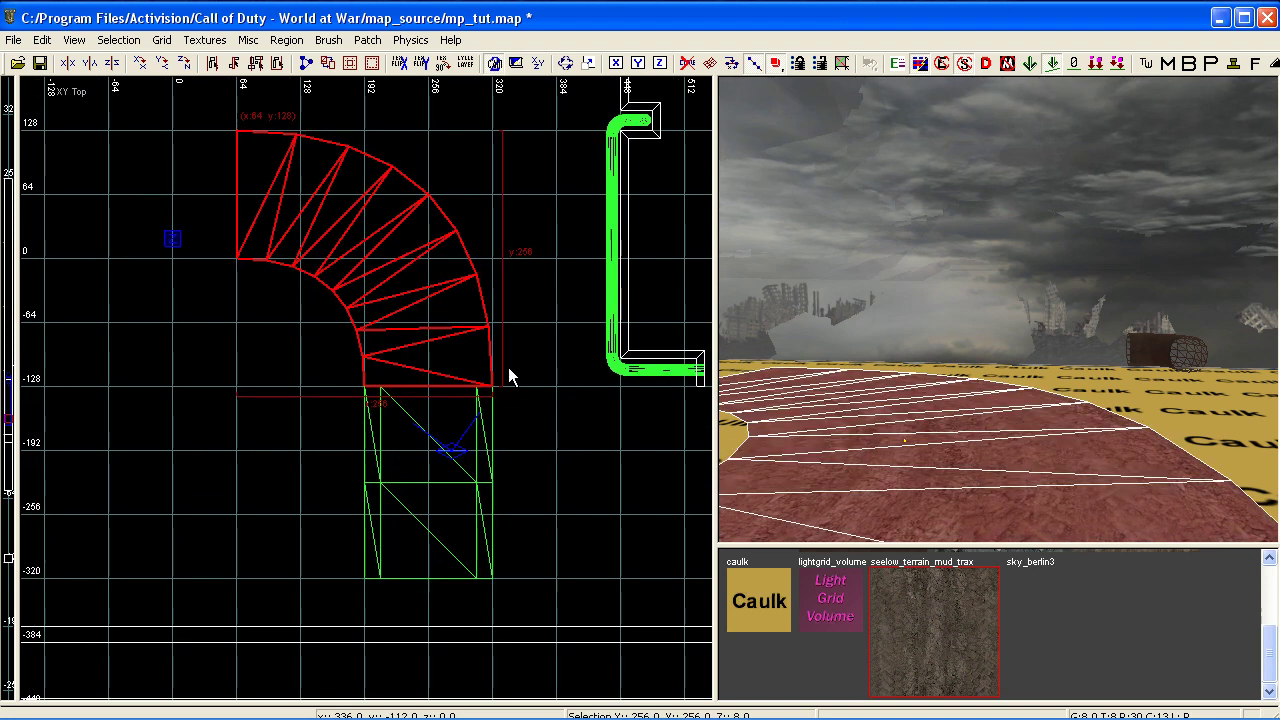
key(v)
scroll(263, 331, up, 2)
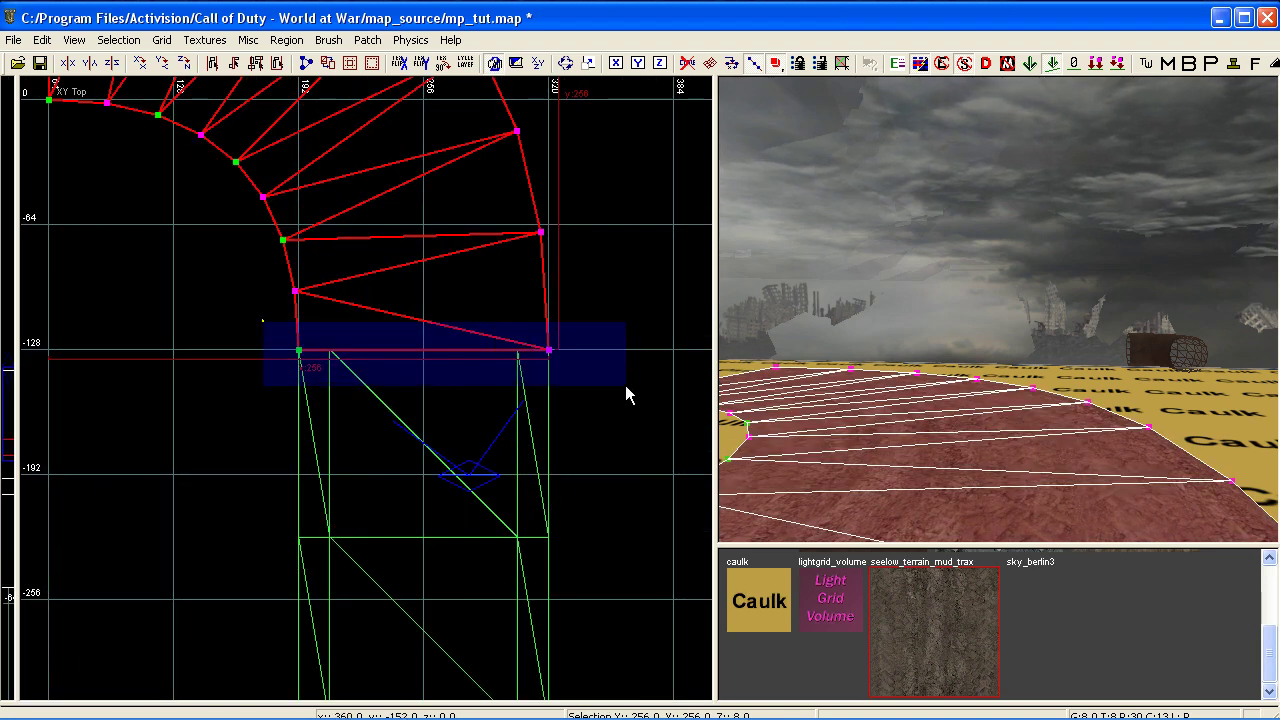
shift+drag(263, 321, 625, 385)
key(shift+x)
key(shift+x)
key(shift+x)
shift+drag(403, 319, 495, 368)
key(ctrl+shift+KP_Add)
key(ctrl+shift+KP_Add)
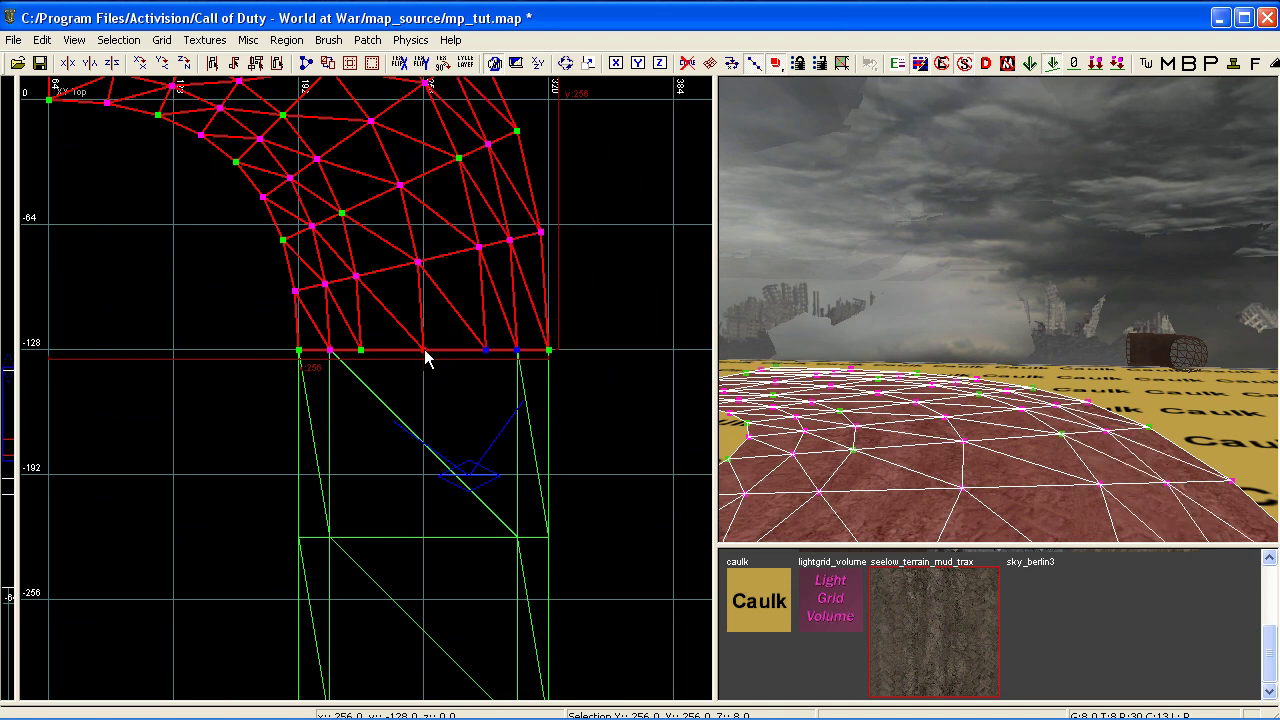
Remove the bend's surplus vertex rows starting at X 256 and X 224, and select the row starting at X 288.
shift+click(425, 351)
right_drag(425, 351, 435, 358)
key(ctrl+shift+KP_Subtract)
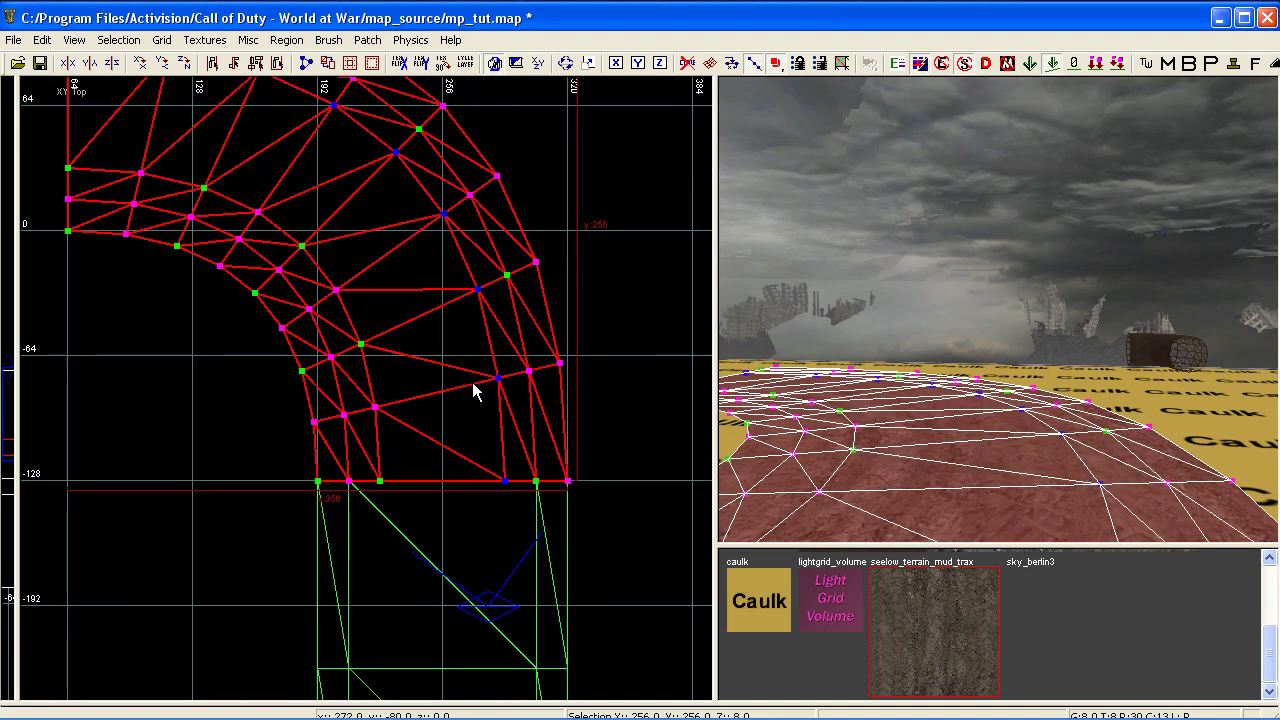
shift+click(374, 412)
key(ctrl+shift+KP_Subtract)
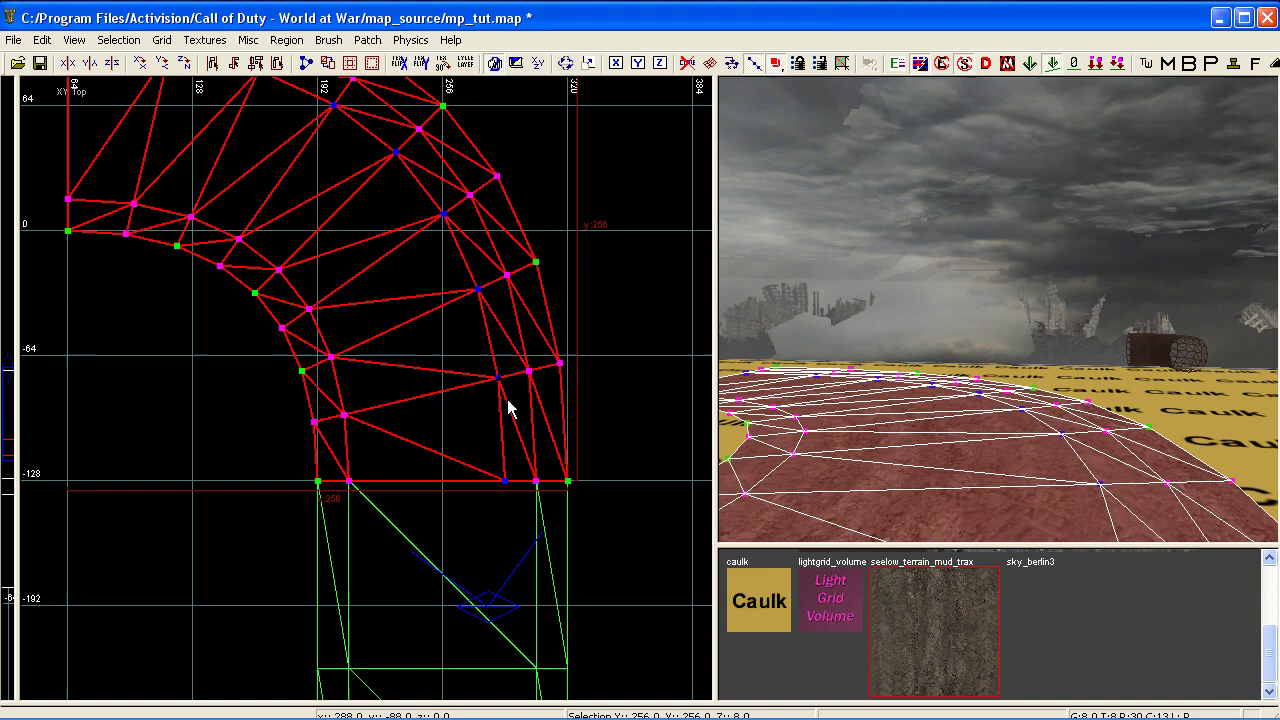
shift+click(490, 383)
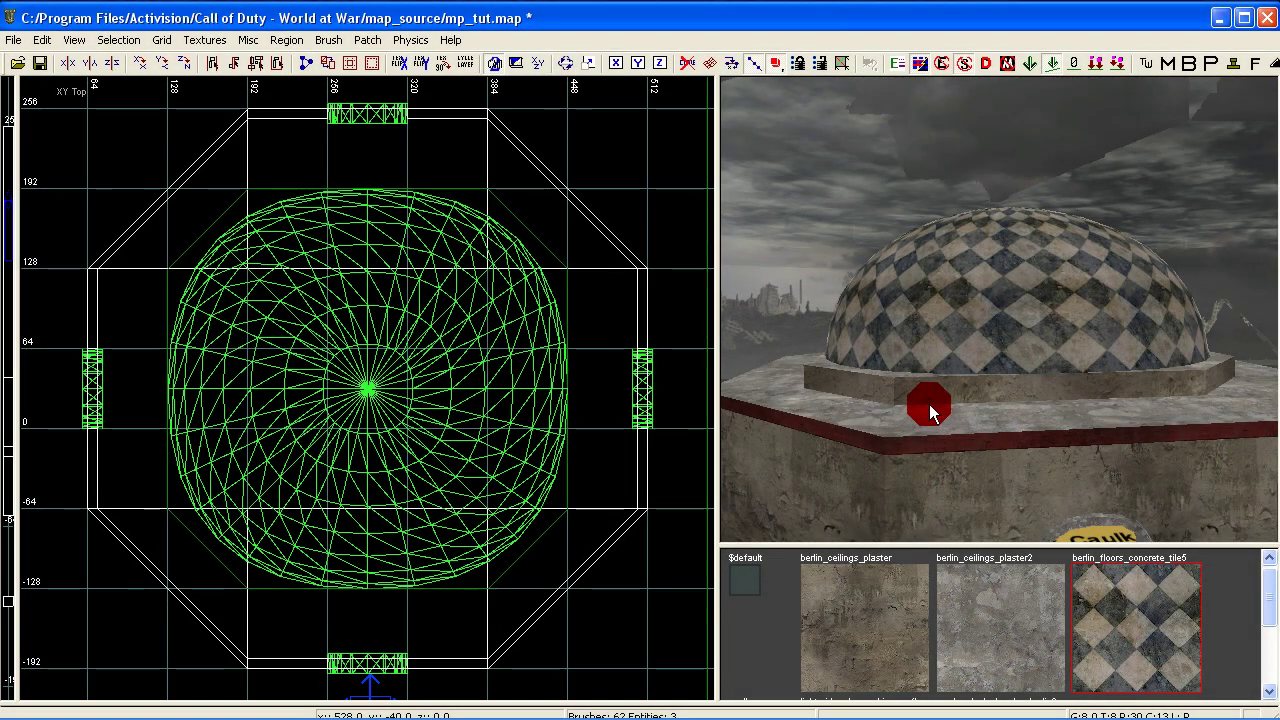
Delete the checkered-tile dome from the roof of the octagonal building.
right_drag(930, 413, 985, 420)
shift+click(918, 297)
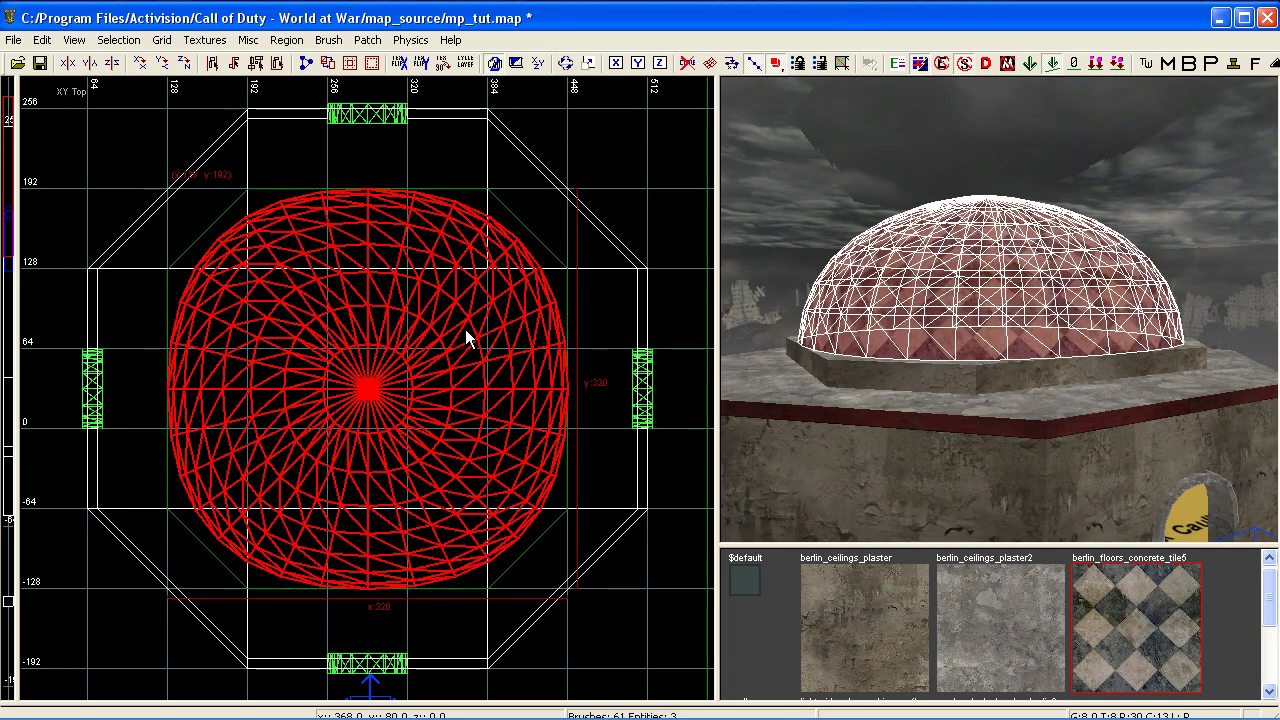
mouse_move(925, 354)
right_down()
mouse_move(990, 350)
mouse_move(985, 320)
mouse_move(915, 360)
mouse_move(880, 350)
mouse_move(1010, 330)
mouse_move(1000, 370)
mouse_move(1000, 350)
mouse_move(970, 340)
mouse_move(938, 358)
right_up()
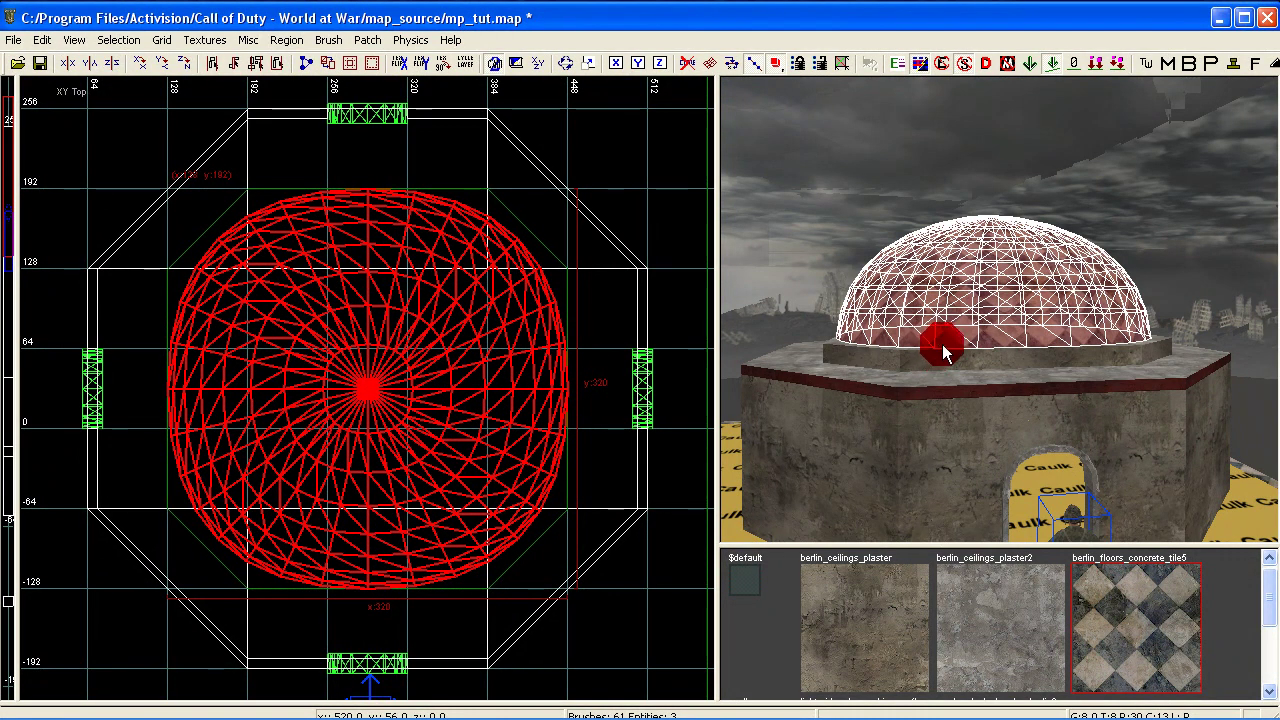
key(BackSpace)
Select the octagonal base brush on the building's roof and view it up close.
right_drag(942, 345, 967, 399)
shift+click(987, 386)
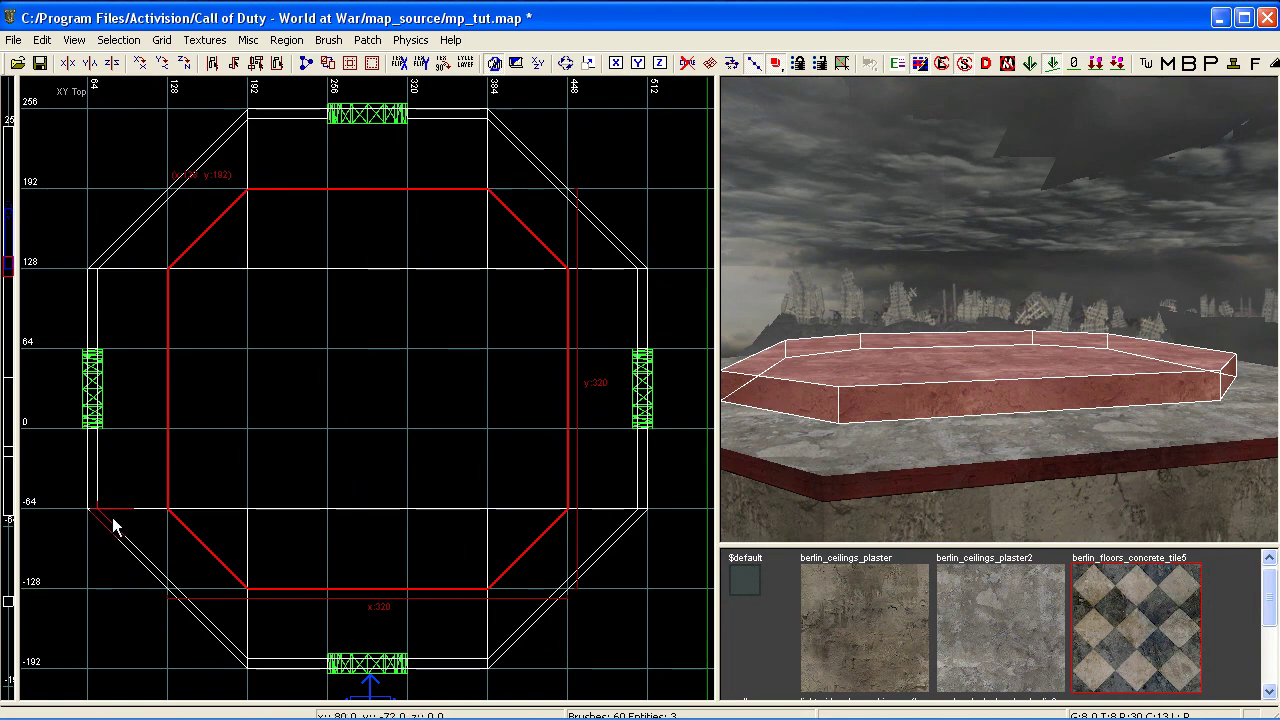
right_click(929, 484)
mouse_move(995, 476)
right_down()
mouse_move(1040, 440)
mouse_move(1000, 420)
mouse_move(990, 480)
mouse_move(985, 430)
mouse_move(995, 475)
right_up()
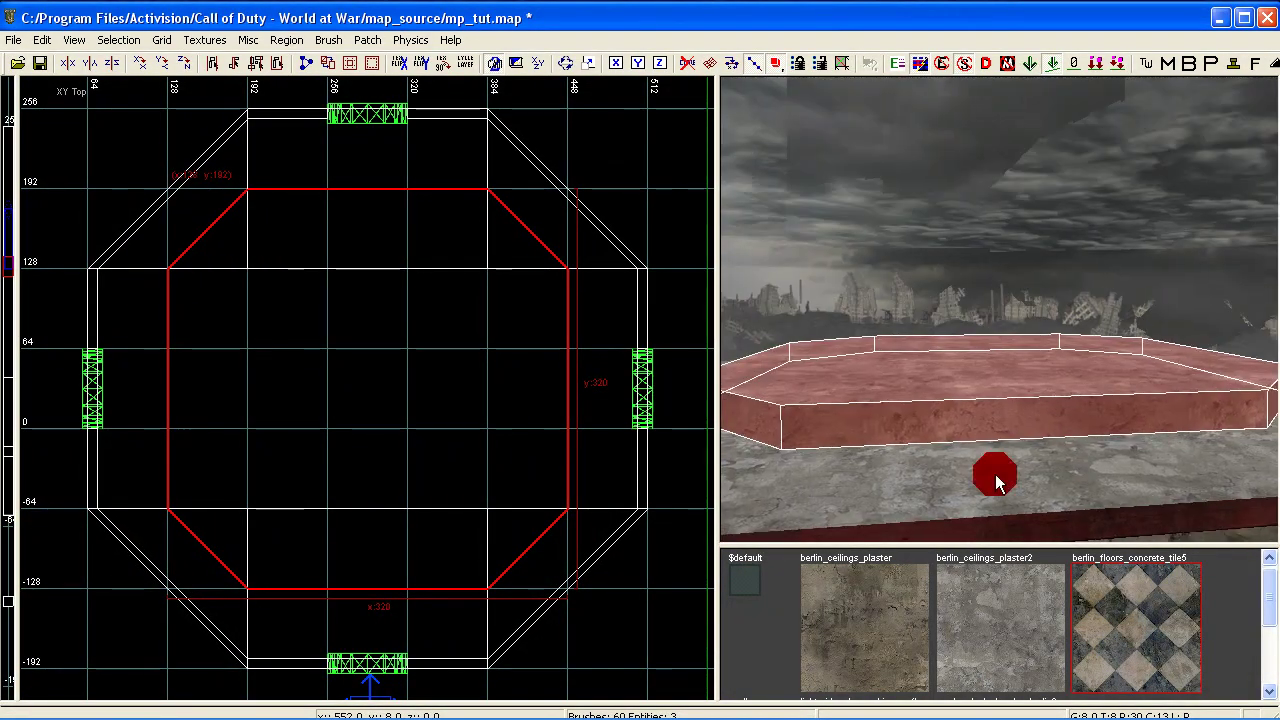
Create a 192 by 192 unit brush, 16 units high, centered on top of the octagonal base and texture it with caulk.
key(Escape)
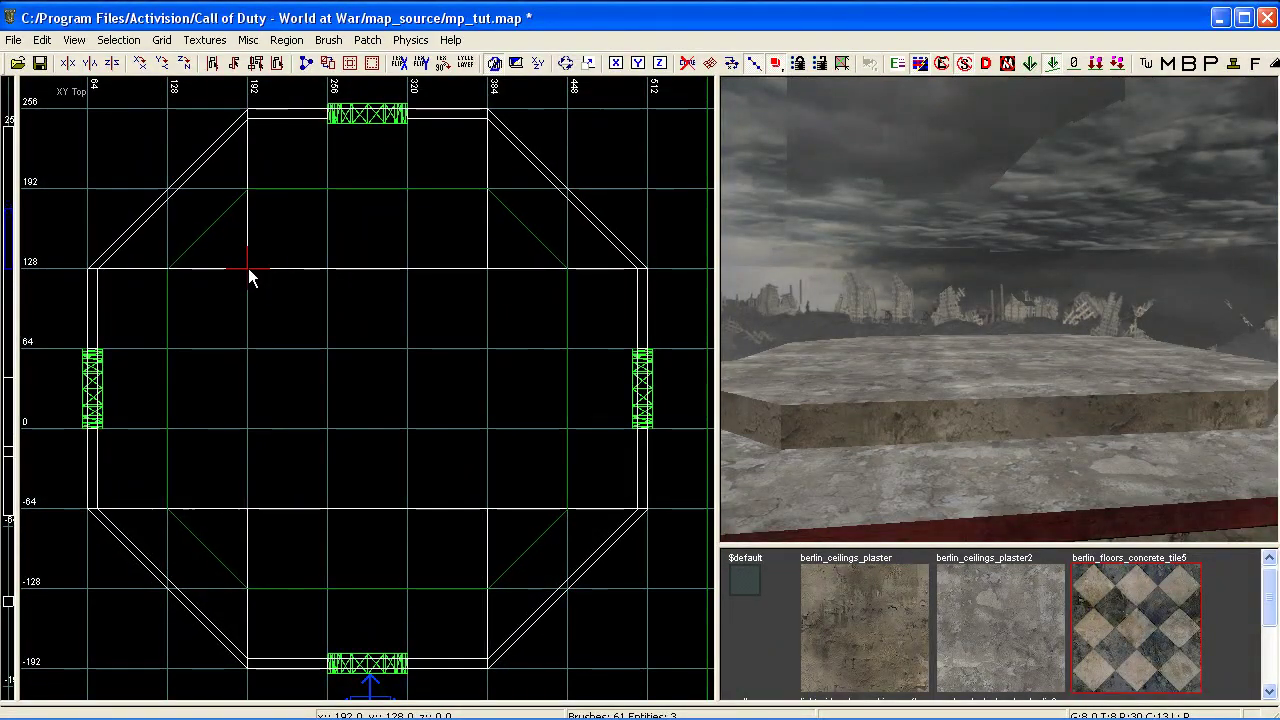
mouse_move(248, 268)
mouse_down()
mouse_move(346, 386)
mouse_move(487, 510)
mouse_move(486, 543)
mouse_up()
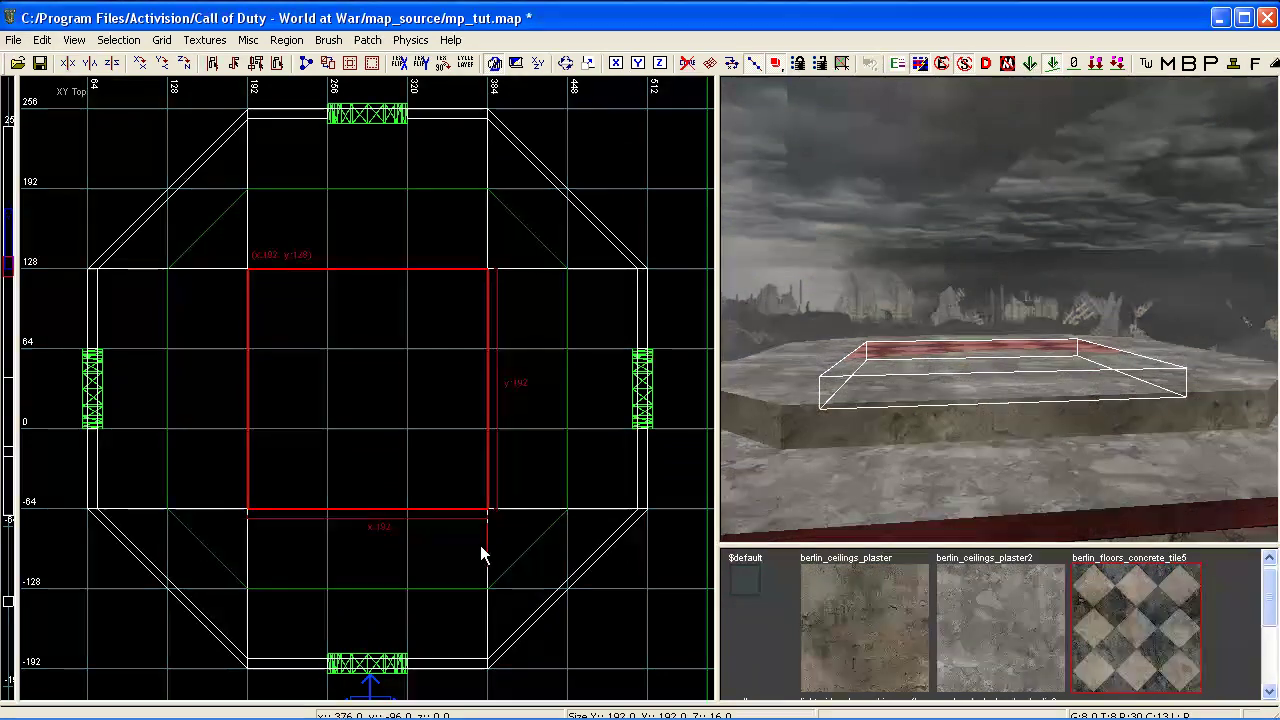
key(ctrl+Tab)
drag(381, 398, 381, 375)
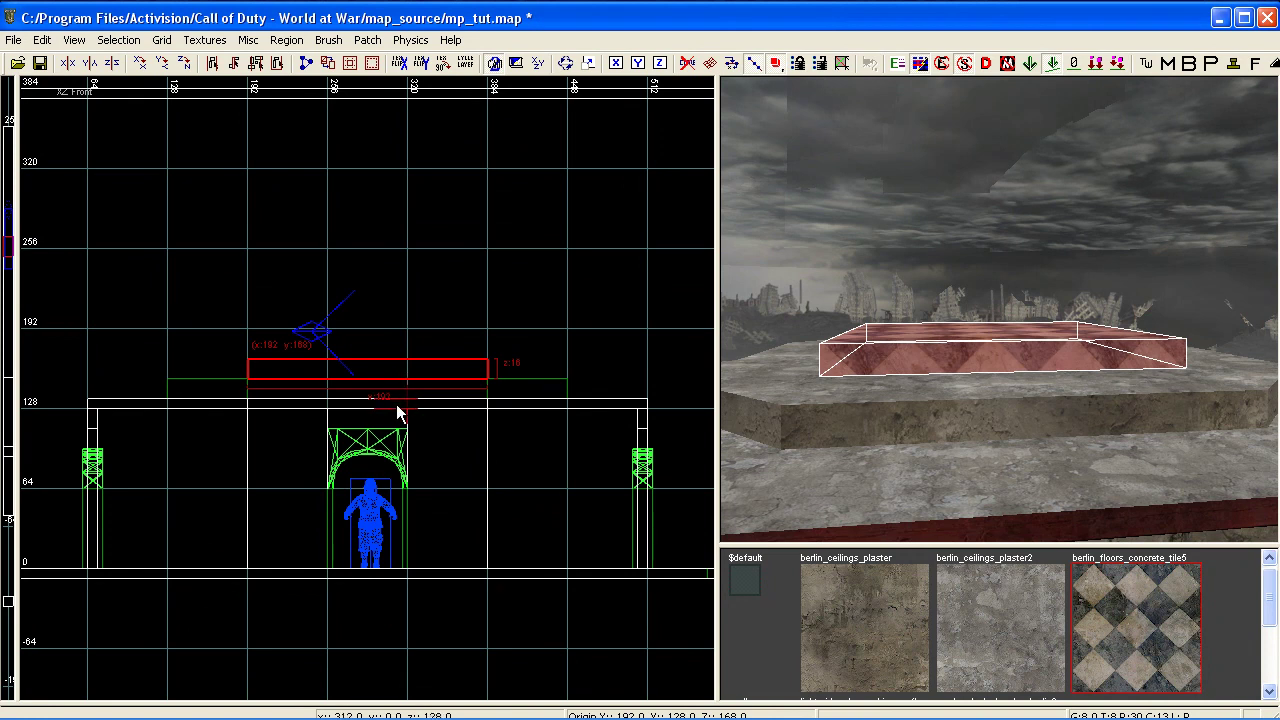
scroll(763, 603, down, 5)
click(760, 600)
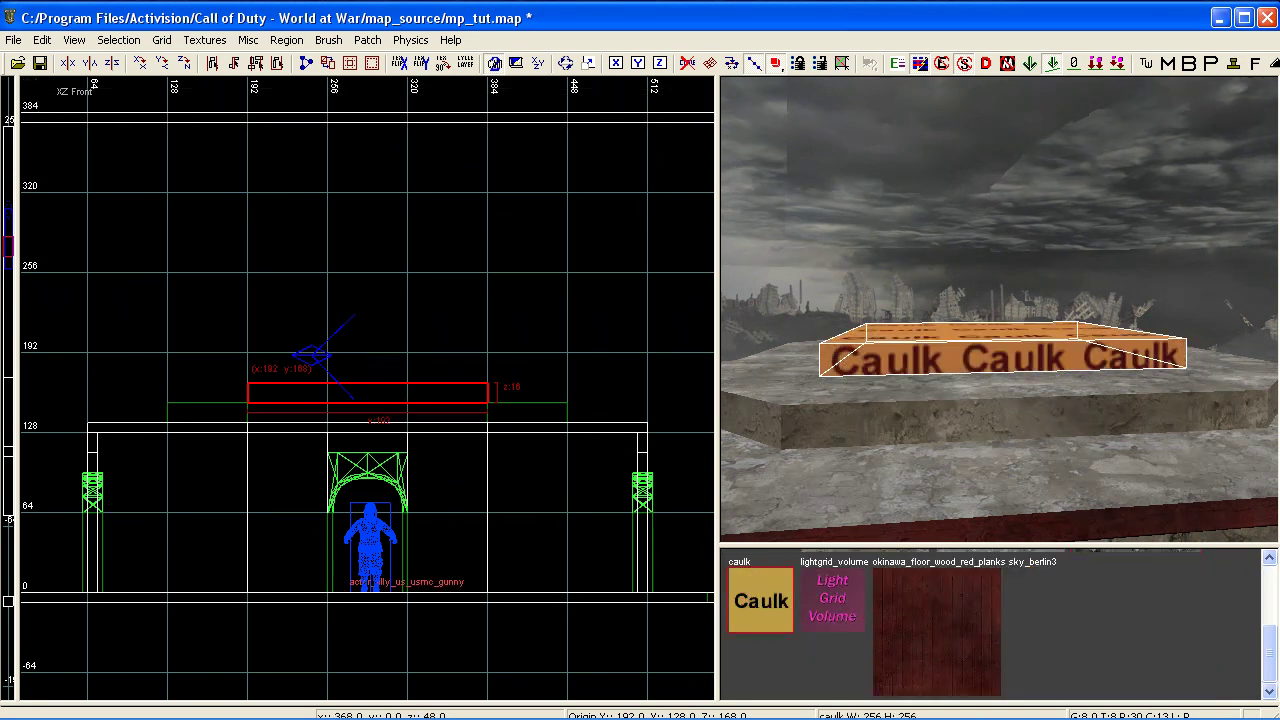
Extend the caulk brush upward to Z 320, making it 168 units tall.
right_drag(425, 364, 433, 462)
scroll(346, 453, up, 1)
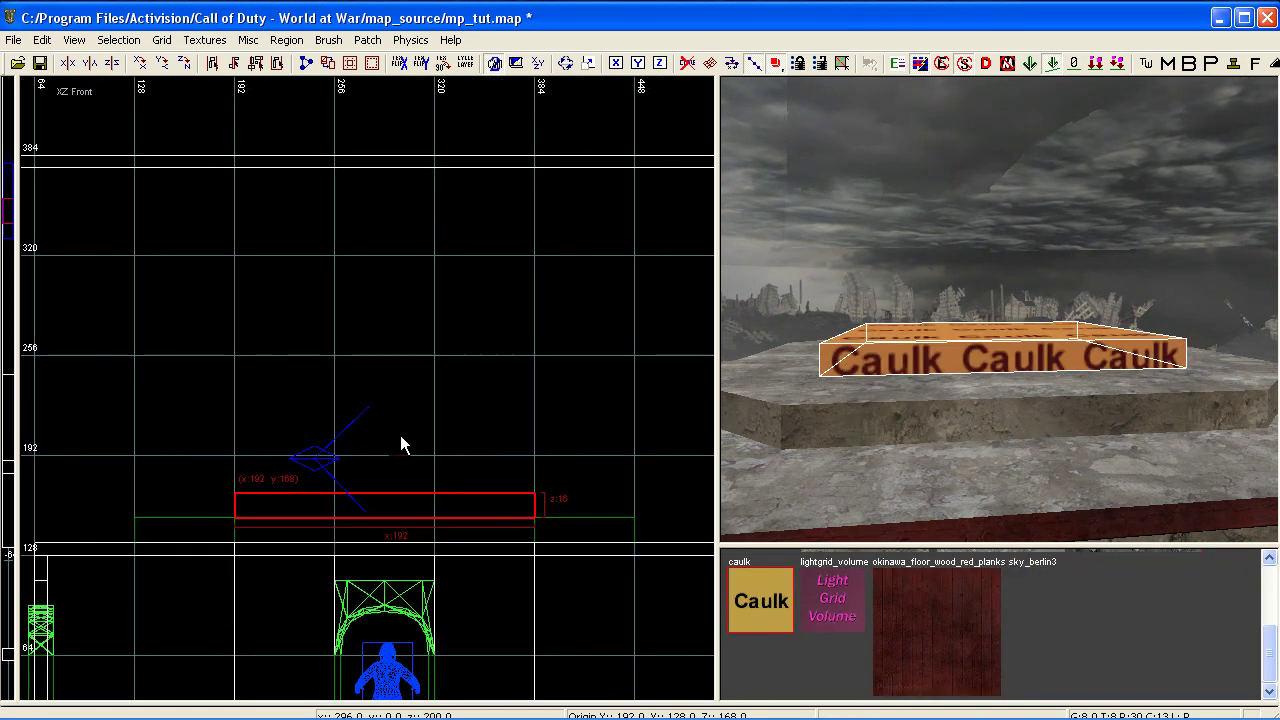
drag(394, 440, 377, 191)
right_click(961, 387)
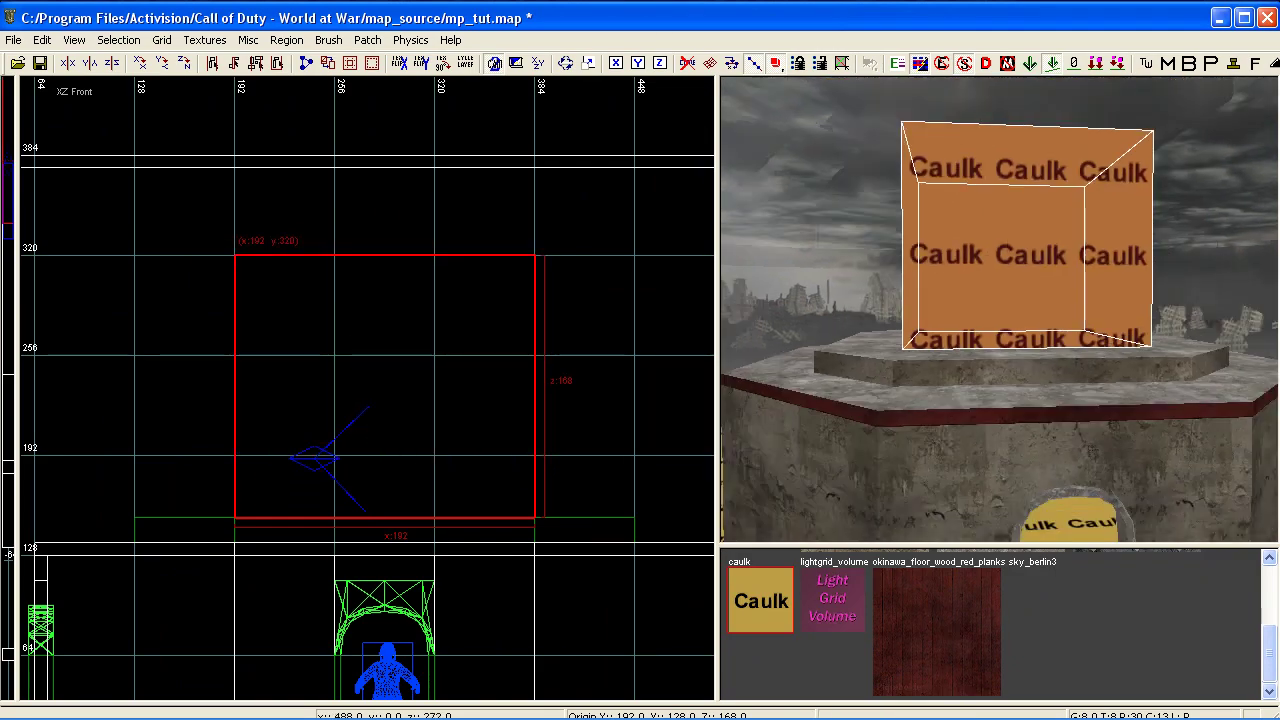
right_click(966, 386)
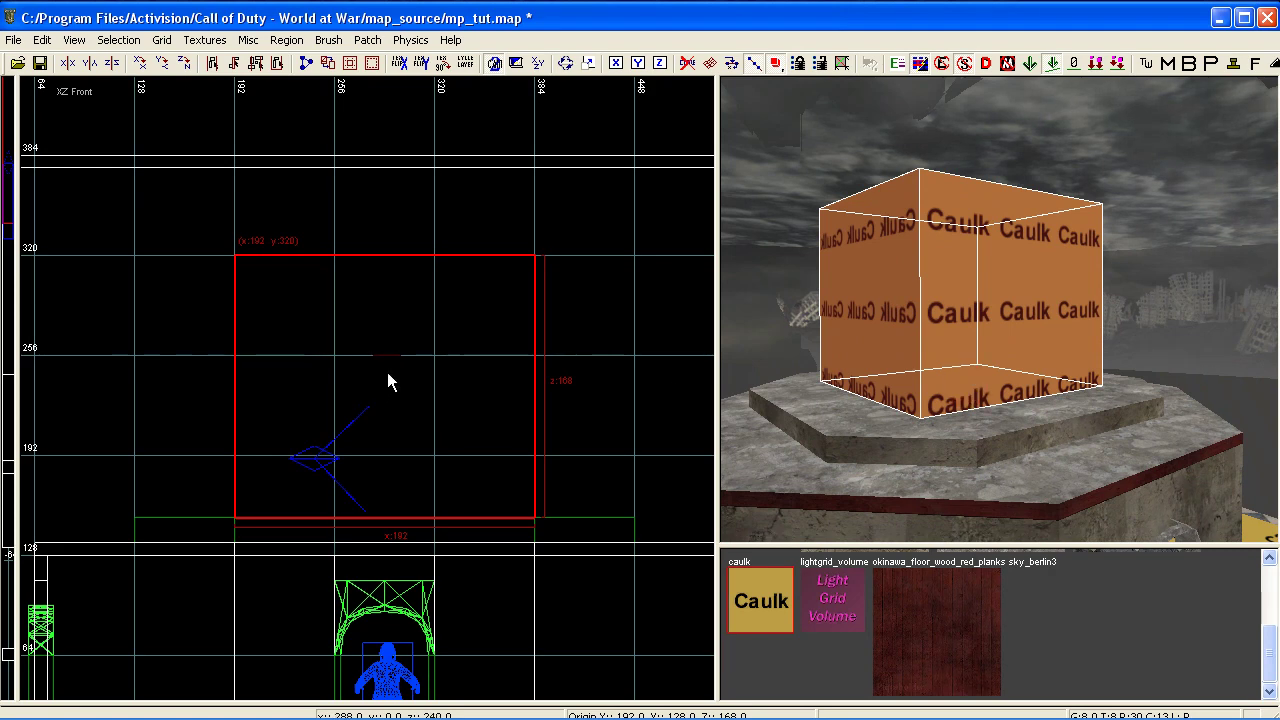
Convert the tall caulk brush into a cone patch primitive.
key(ctrl+Tab)
scroll(387, 372, down, 3)
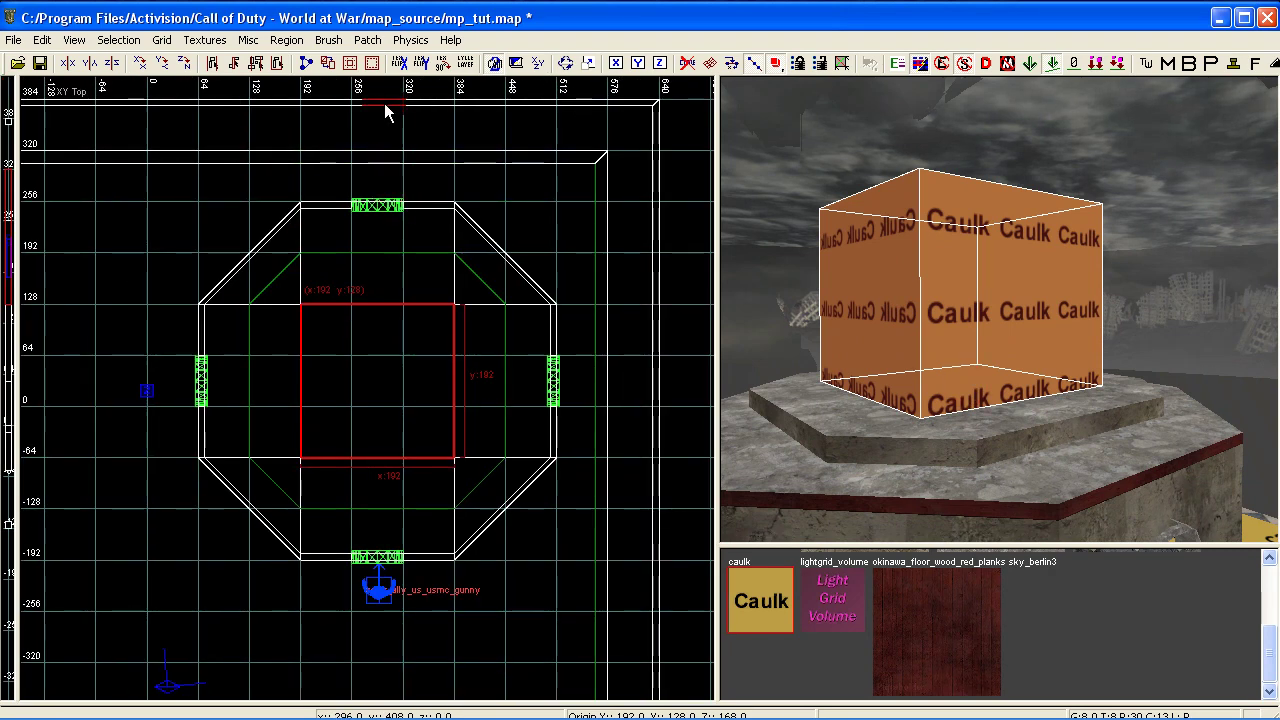
click(368, 40)
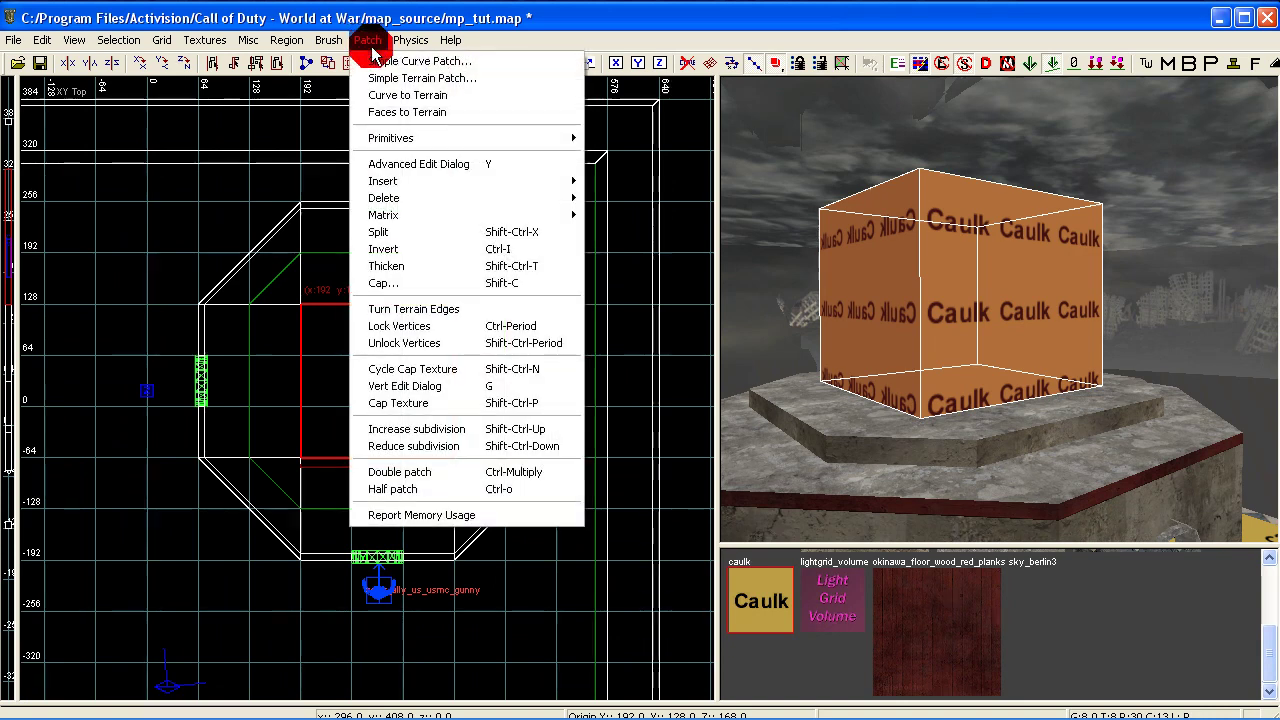
click(514, 136)
click(638, 294)
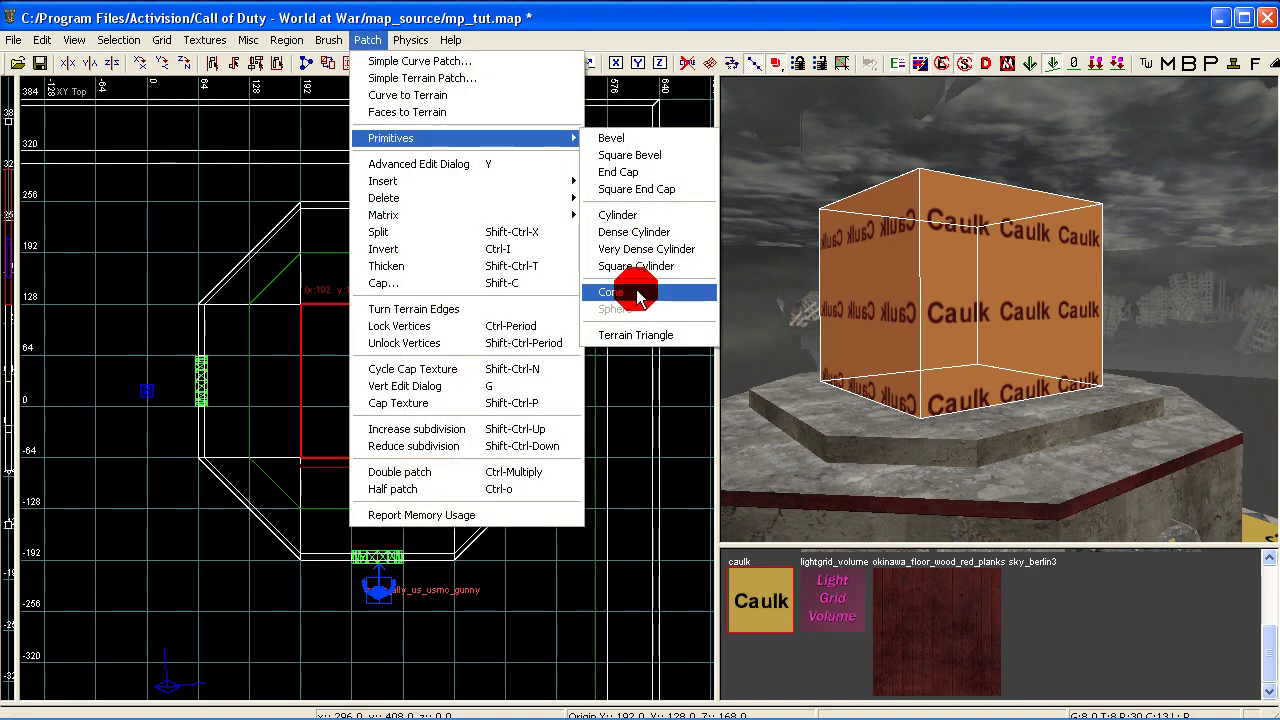
Nudge one side of the cone patch inward to 184 units along X so its shape regenerates.
key(ctrl+Tab)
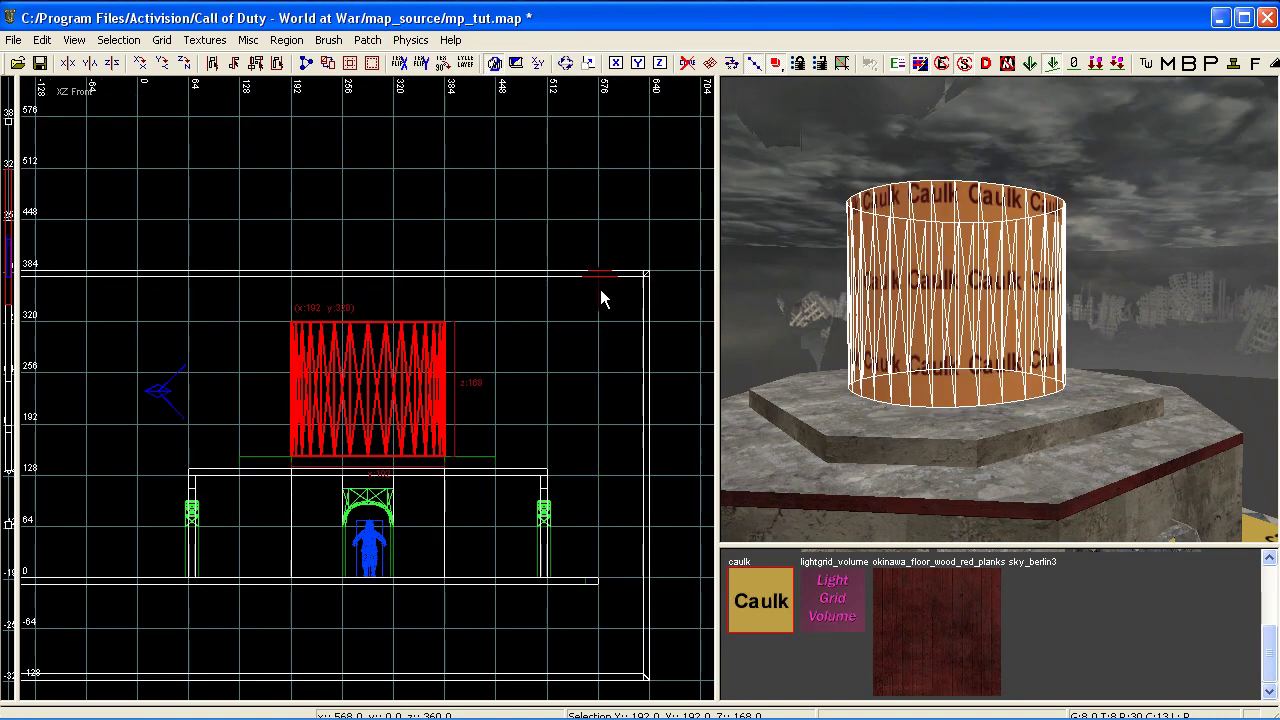
scroll(456, 410, up, 3)
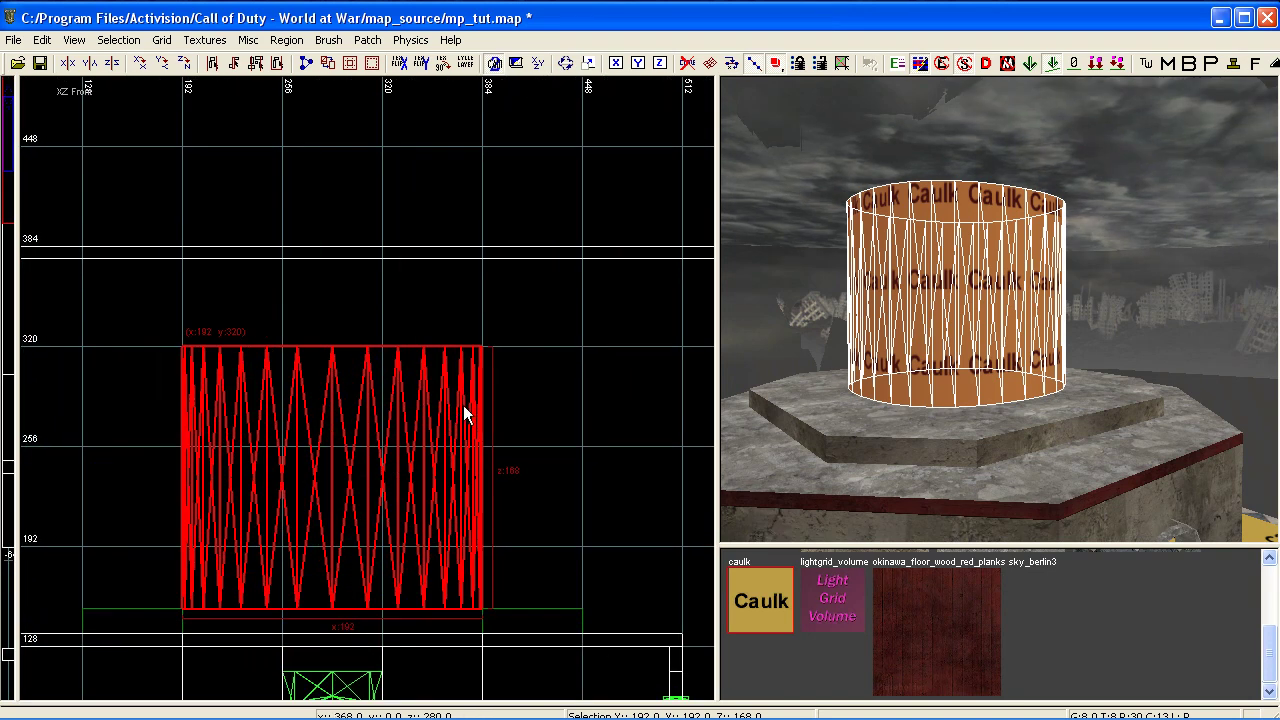
right_drag(465, 395, 456, 346)
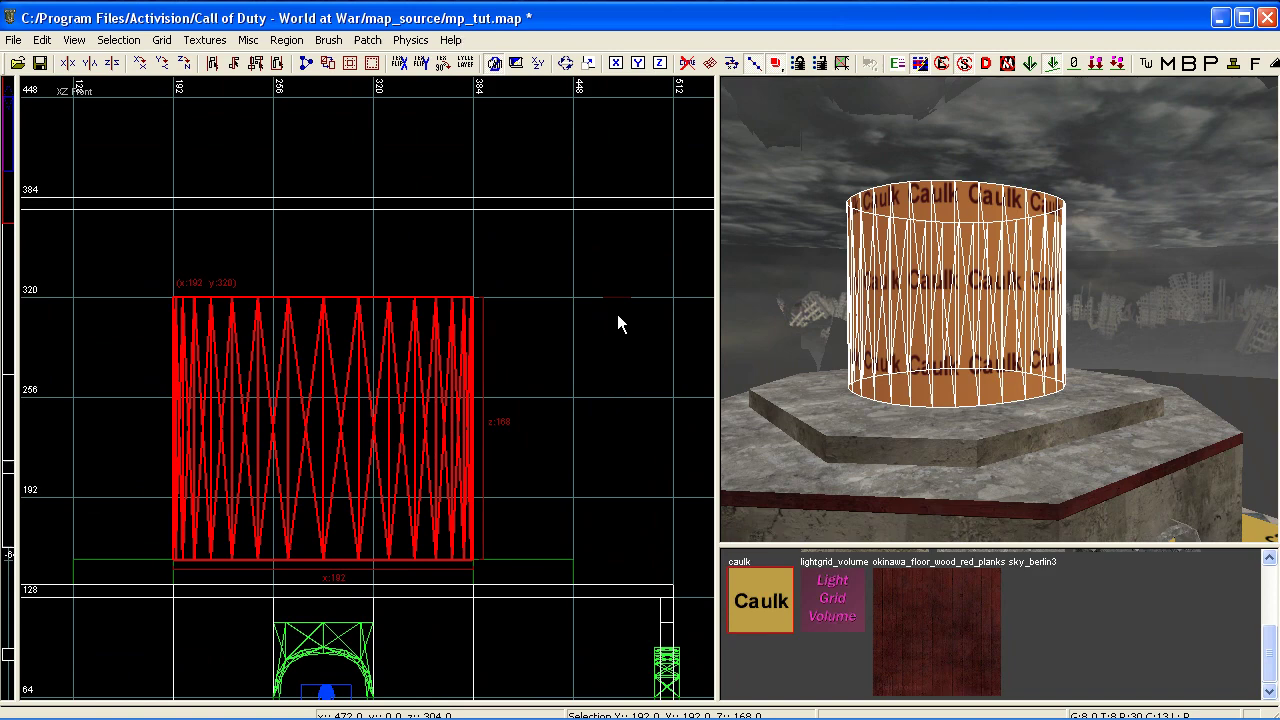
drag(617, 314, 607, 314)
scroll(531, 398, down, 3)
key(ctrl+Tab)
key(ctrl+Tab)
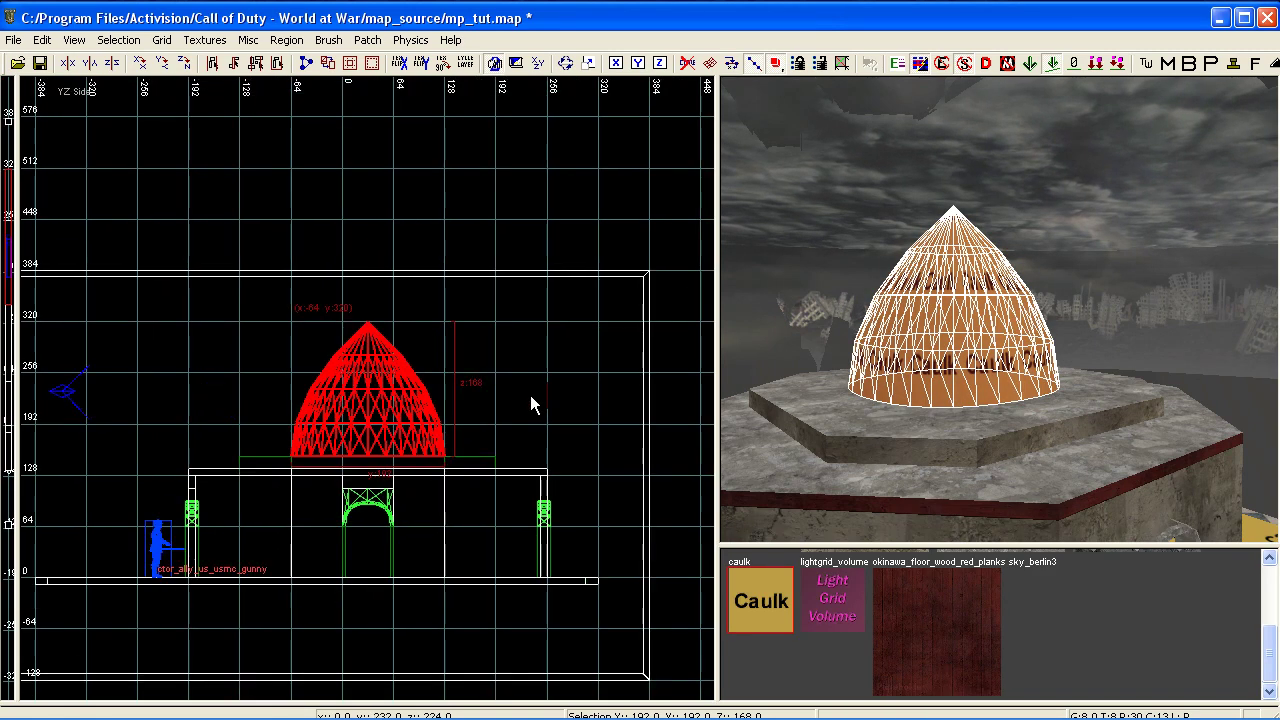
scroll(482, 402, up, 2)
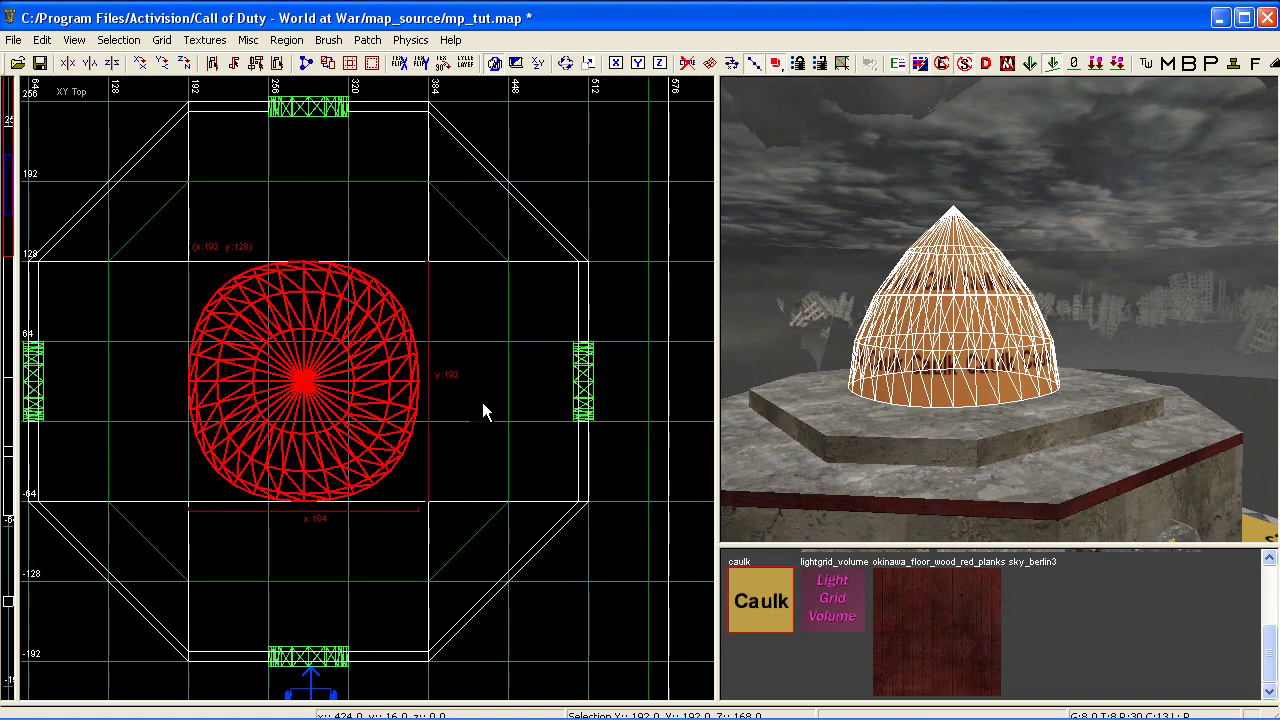
Stretch the cone patch on both sides along X to span X 128 to 448, 320 units wide.
mouse_move(960, 380)
right_down()
mouse_move(925, 380)
mouse_move(977, 385)
right_up()
key(Escape)
shift+click(977, 385)
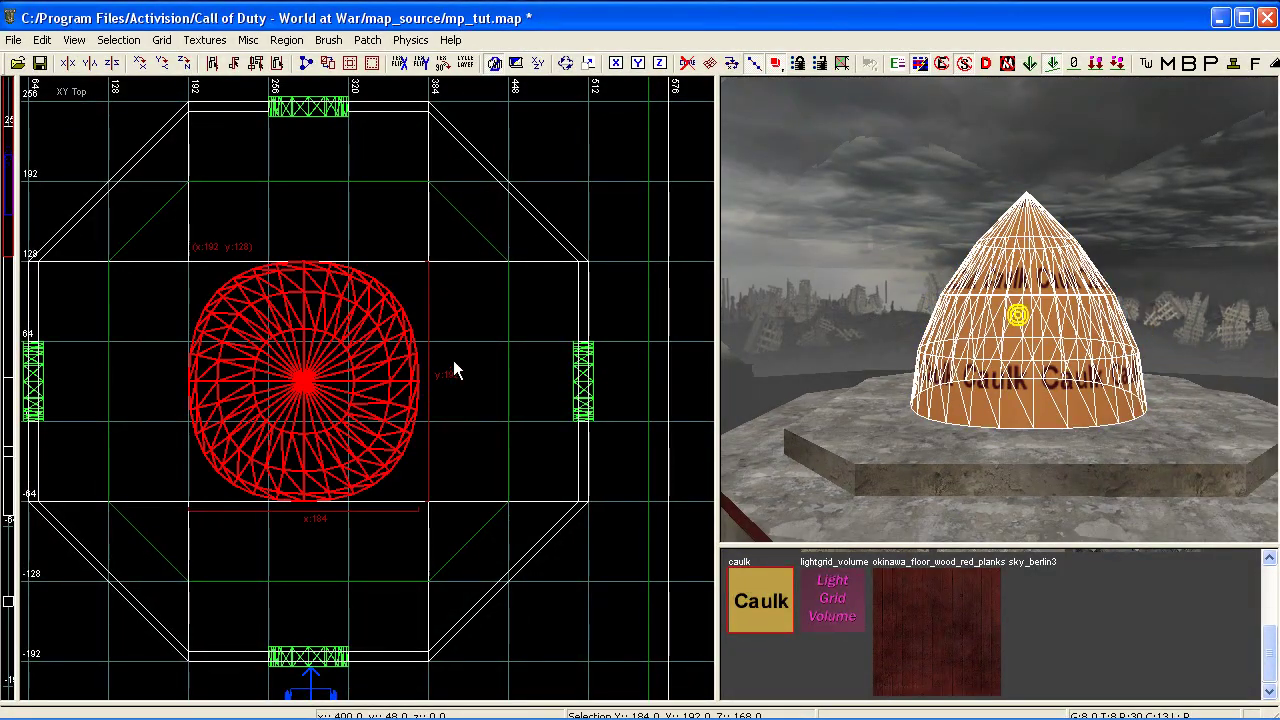
drag(451, 364, 537, 369)
right_drag(91, 391, 171, 384)
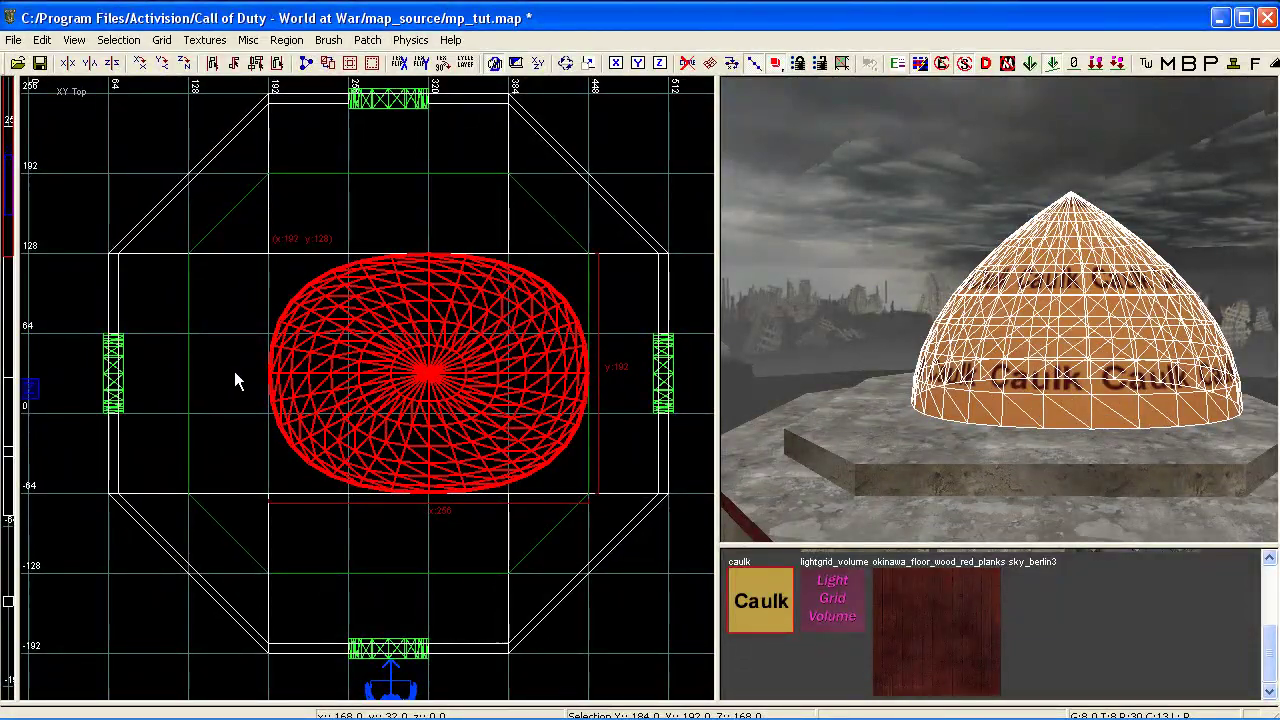
drag(234, 371, 156, 368)
Stretch the cone patch along Y to span from Y 192 to Y -120, 312 units deep.
right_drag(289, 363, 264, 465)
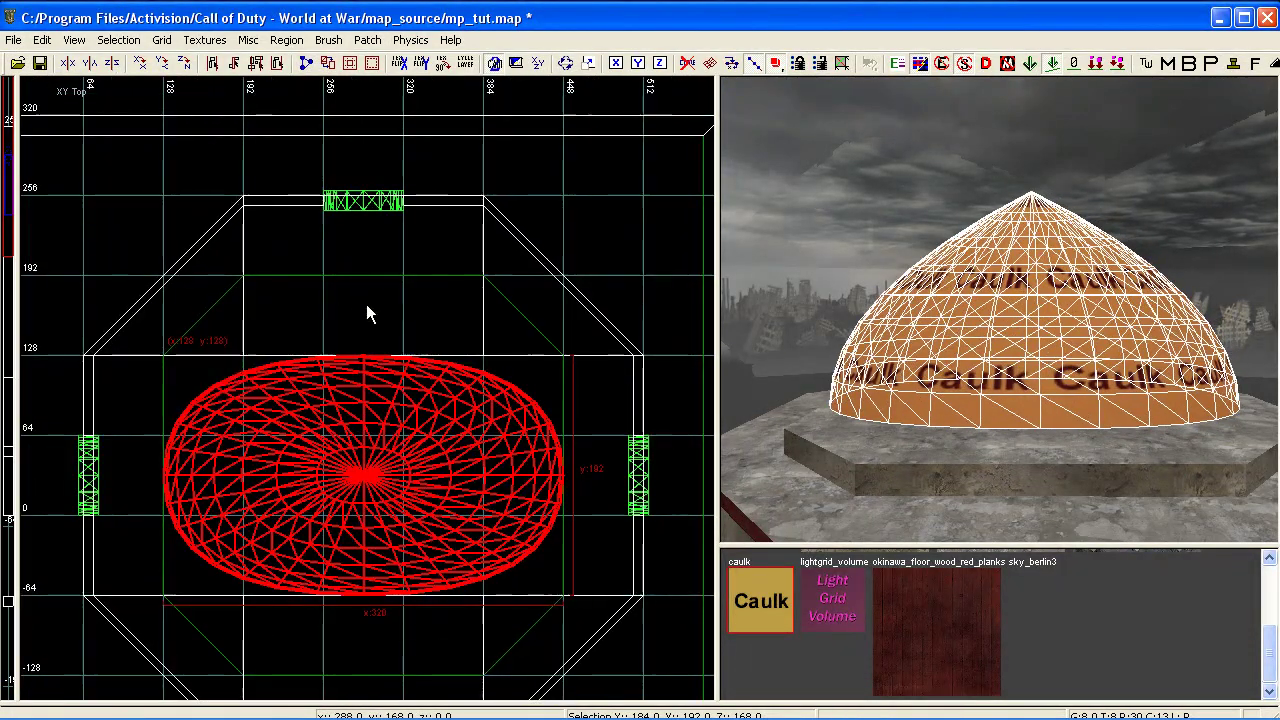
drag(366, 306, 366, 228)
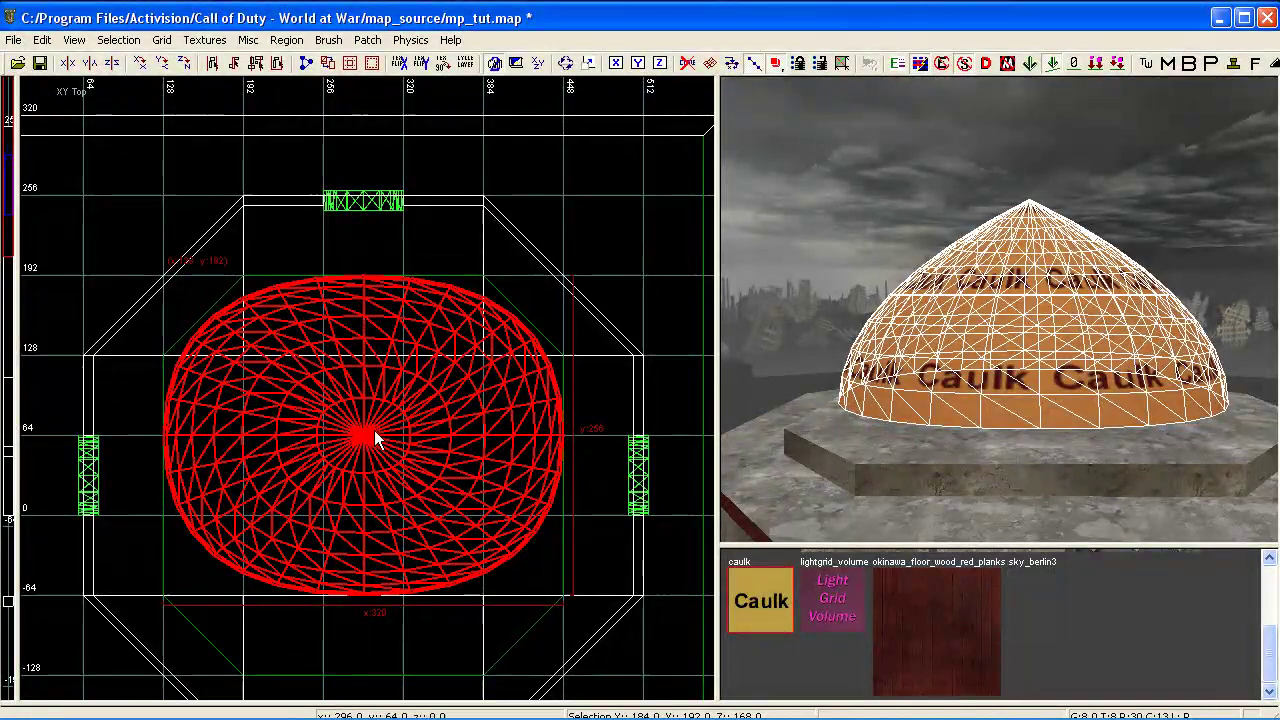
right_drag(375, 430, 342, 218)
drag(336, 406, 336, 476)
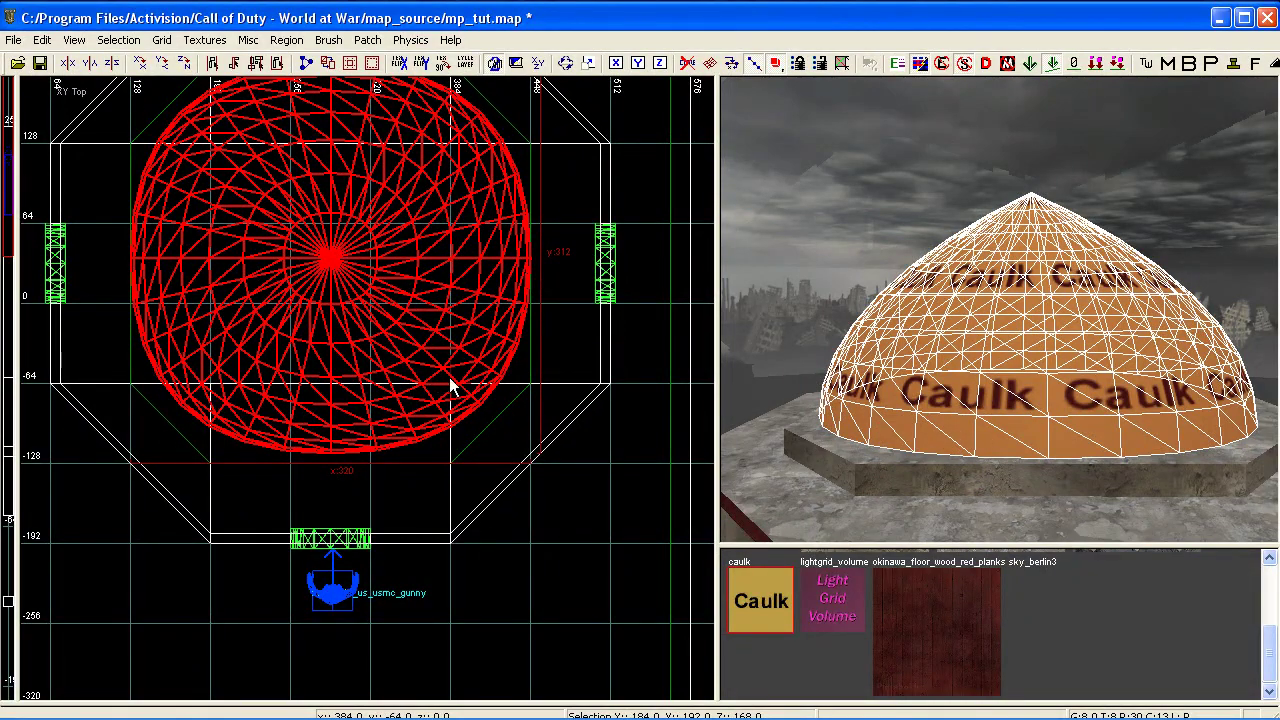
Lower the dome's apex vertices by 64 units to Z 256 to flatten the pointed top.
scroll(450, 385, down, 3)
key(ctrl+Tab)
scroll(530, 412, up, 2)
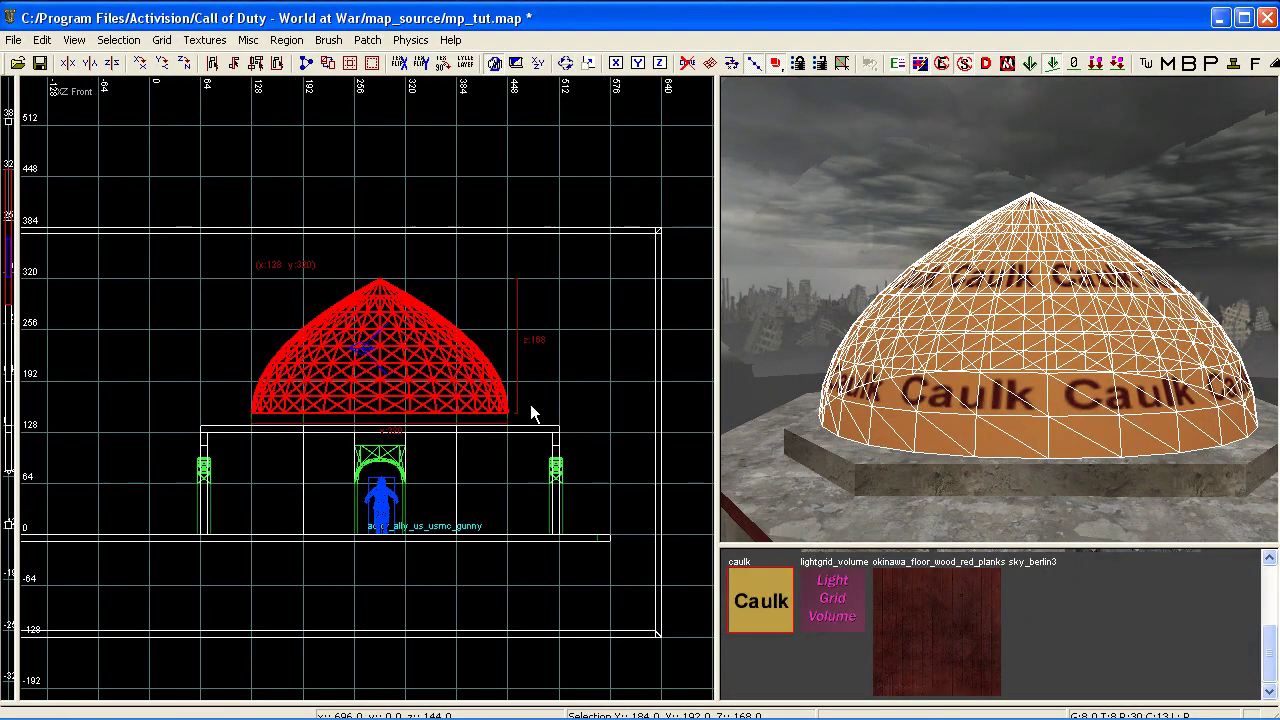
mouse_move(1020, 402)
right_down()
mouse_move(1021, 420)
mouse_move(1020, 402)
right_up()
key(Escape)
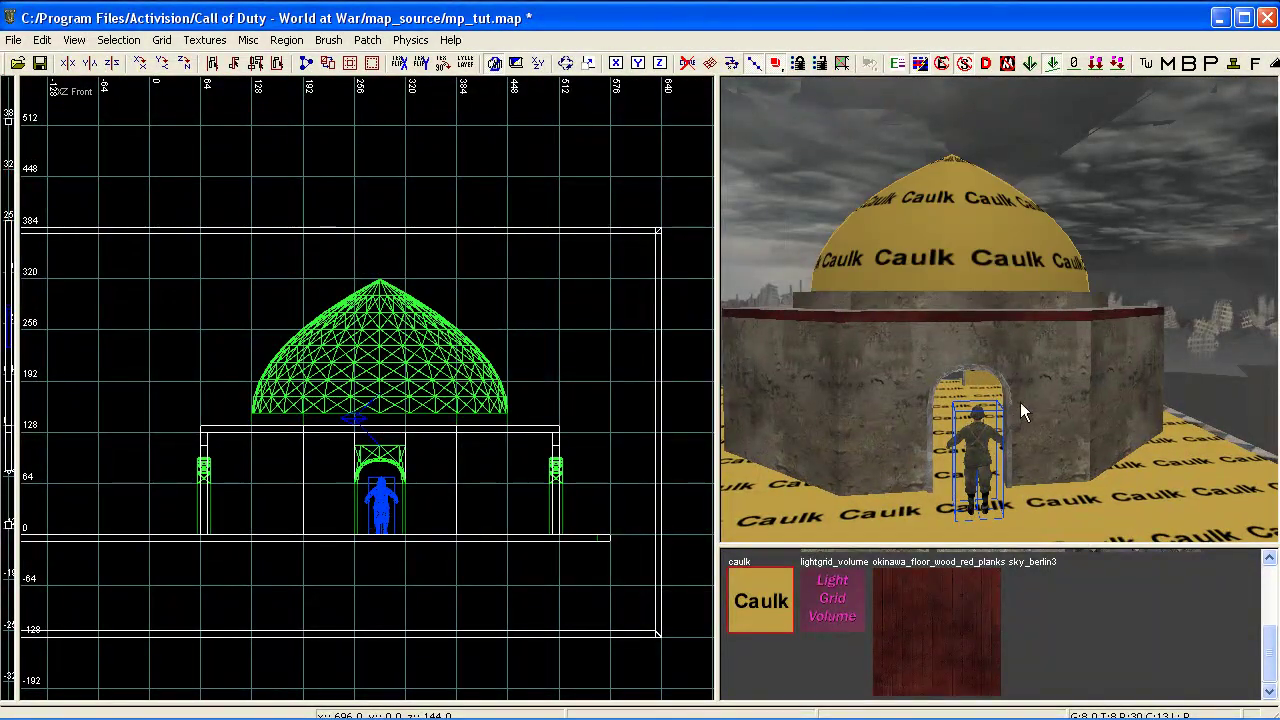
right_click(1020, 402)
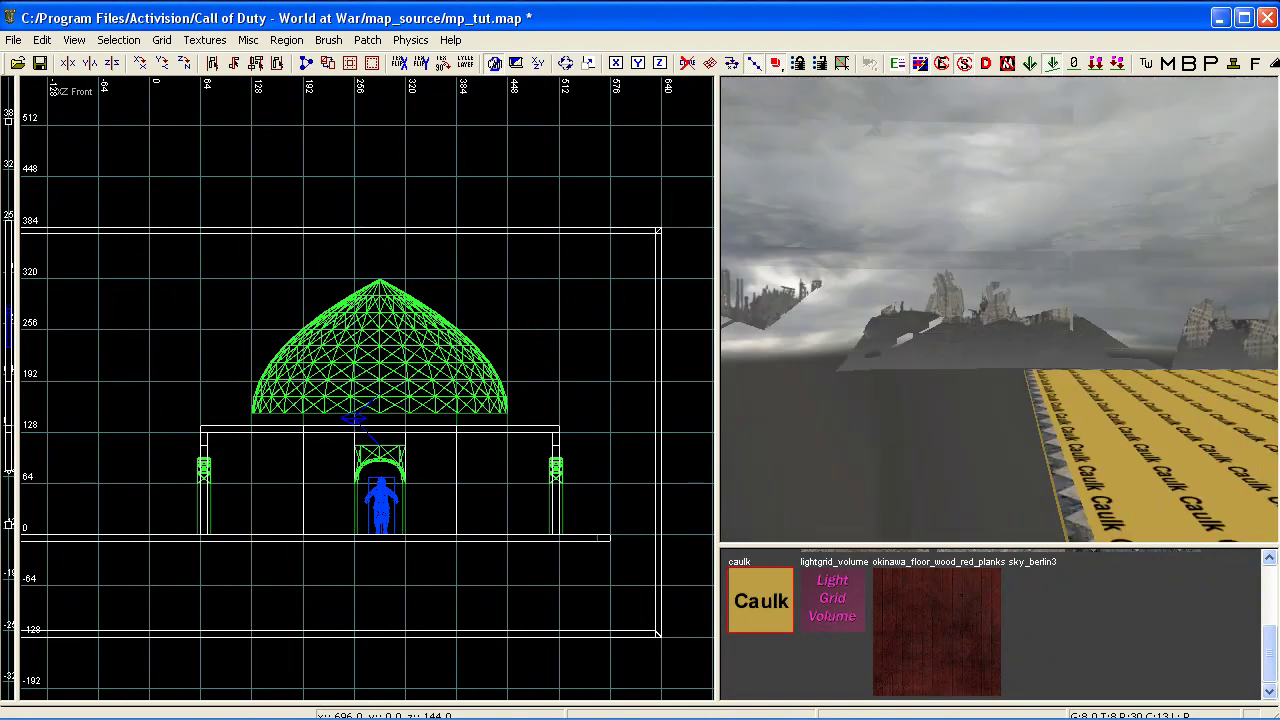
right_click(1022, 389)
shift+click(978, 247)
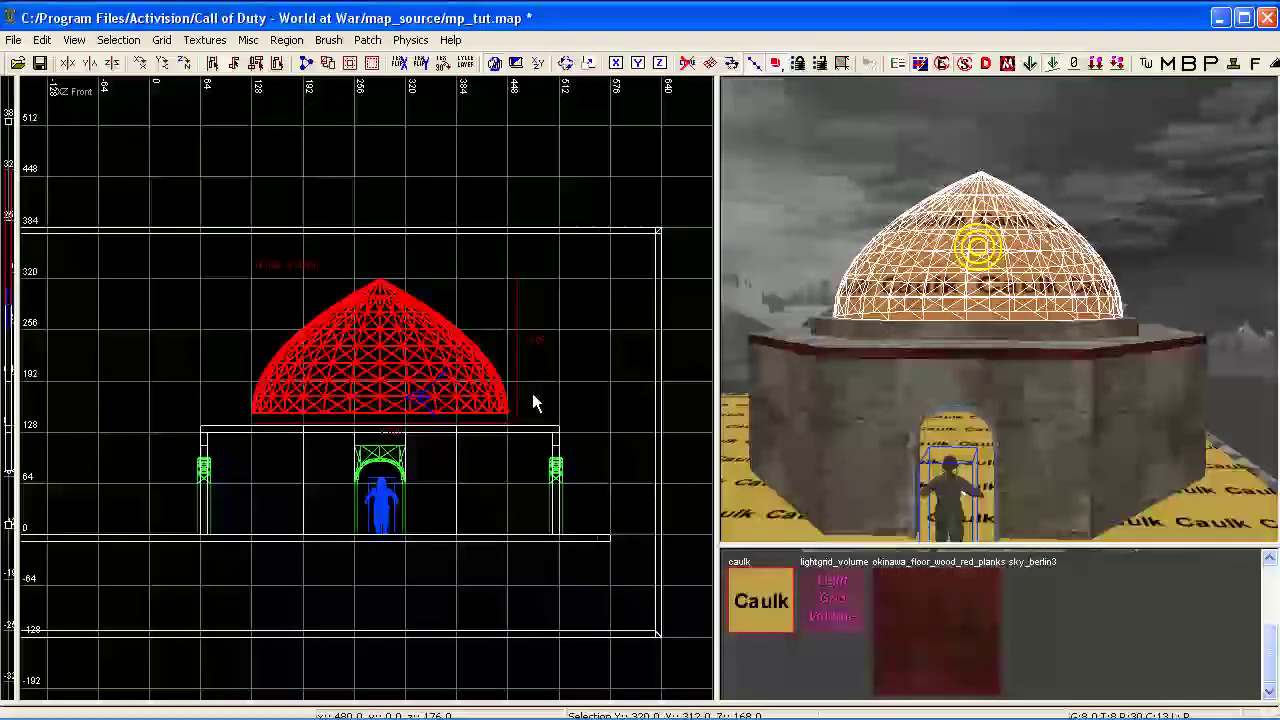
scroll(330, 372, up, 2)
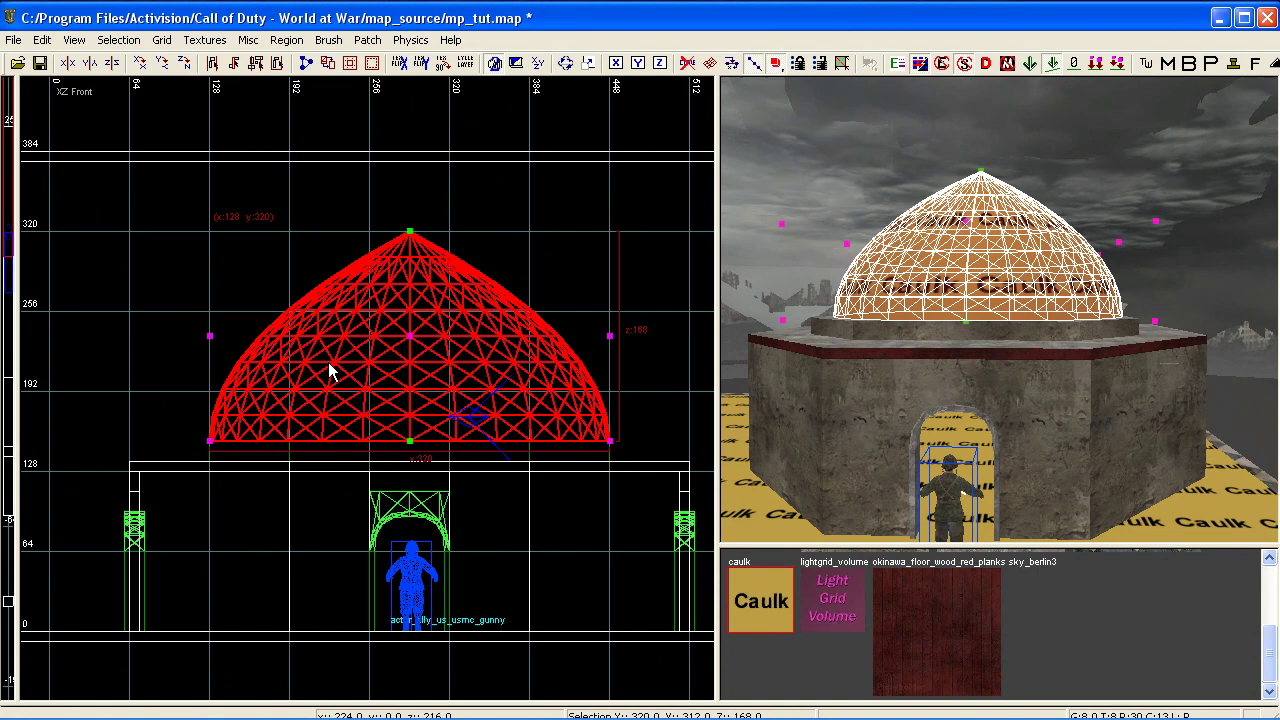
right_drag(330, 365, 288, 365)
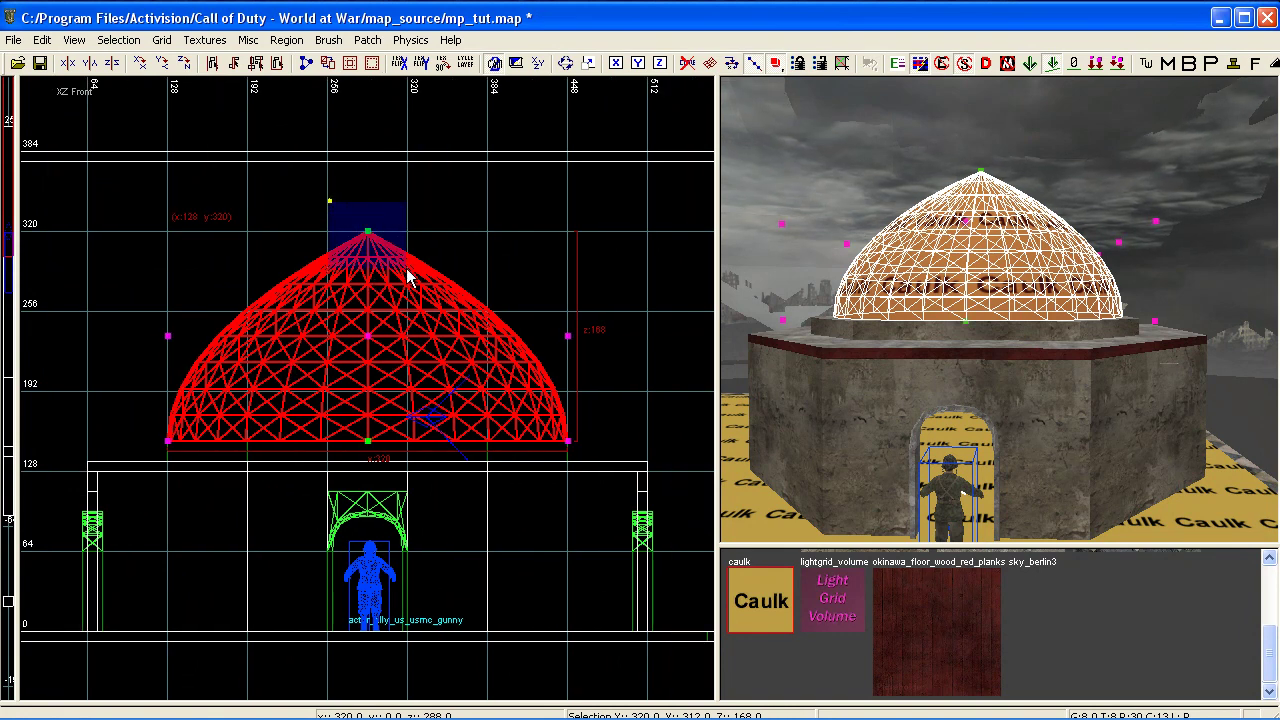
drag(366, 237, 366, 316)
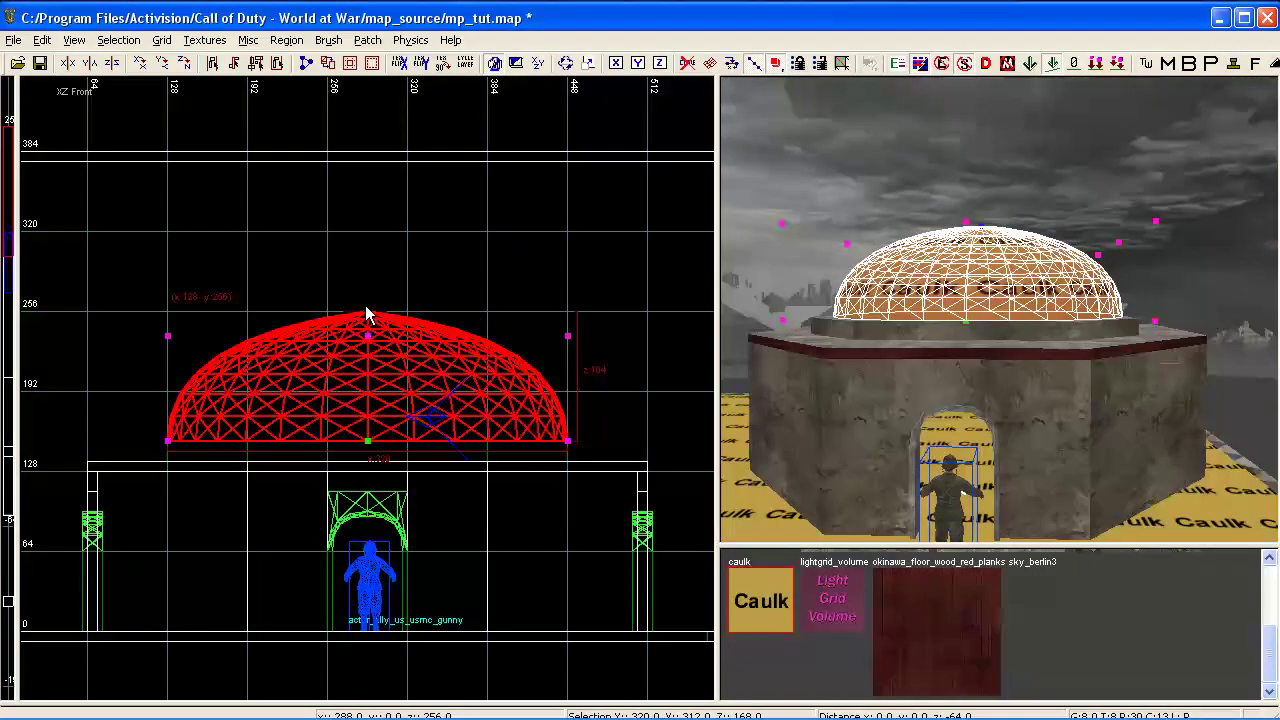
Raise the dome's middle row of control vertices by about 16 units, to just below the apex.
scroll(368, 318, up, 1)
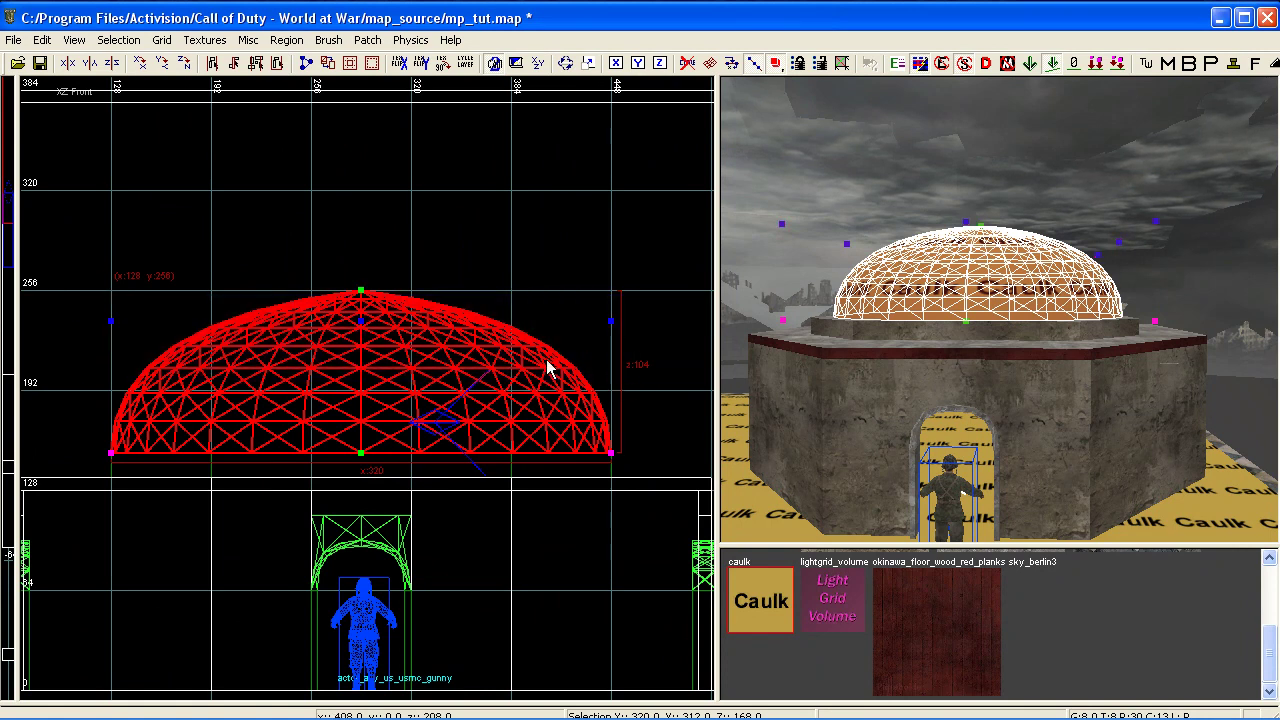
drag(361, 315, 363, 313)
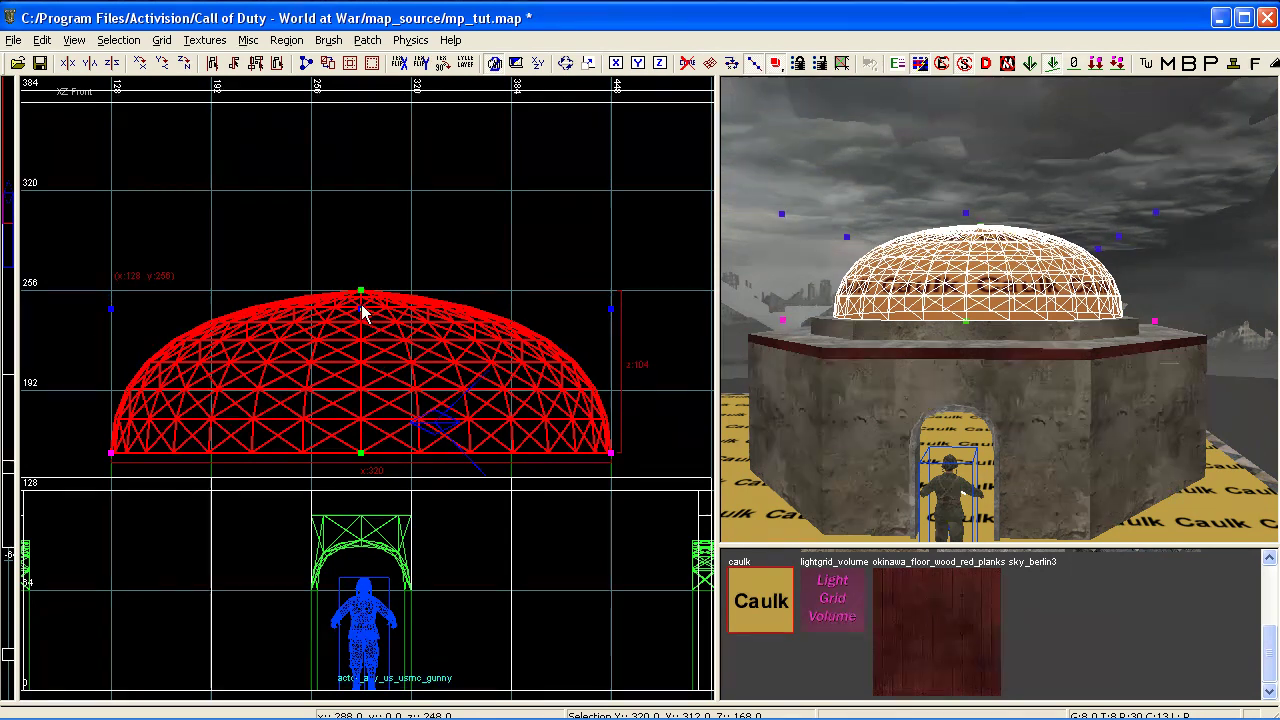
drag(363, 310, 363, 307)
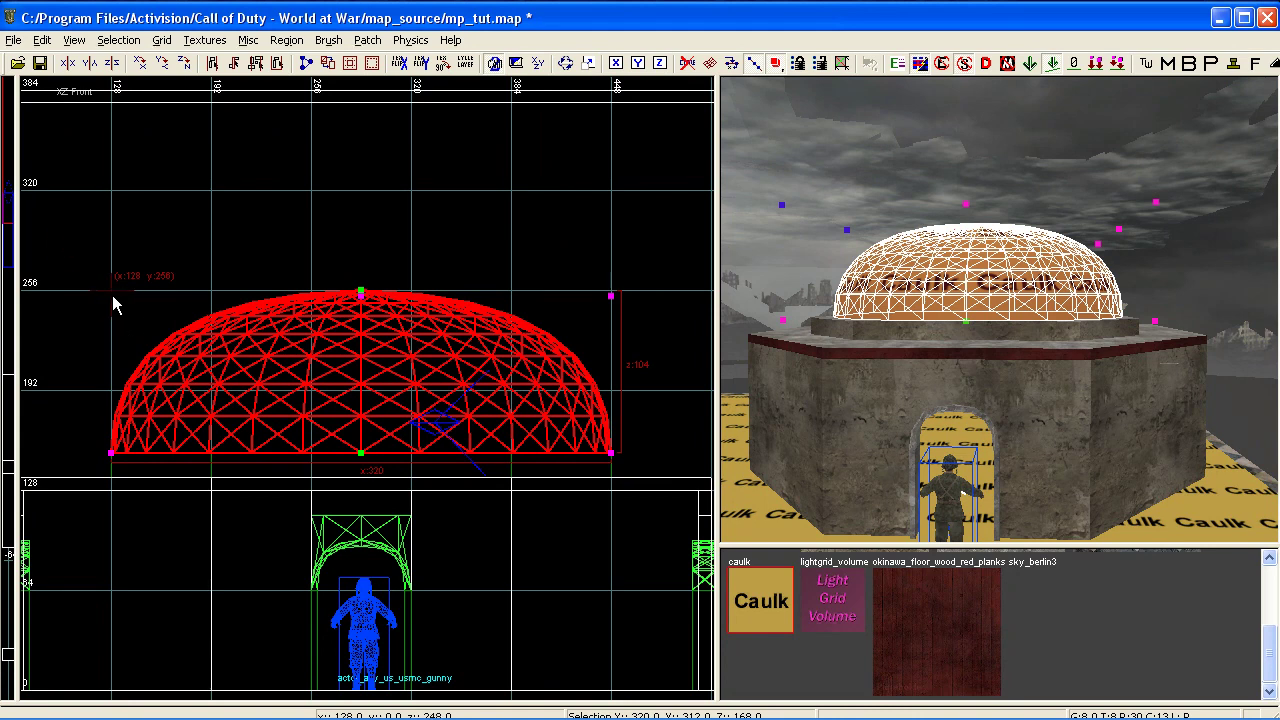
Pull the raised outer control vertices inward by about 16 units at both X ends and 8 units at the negative Y end.
drag(112, 297, 137, 292)
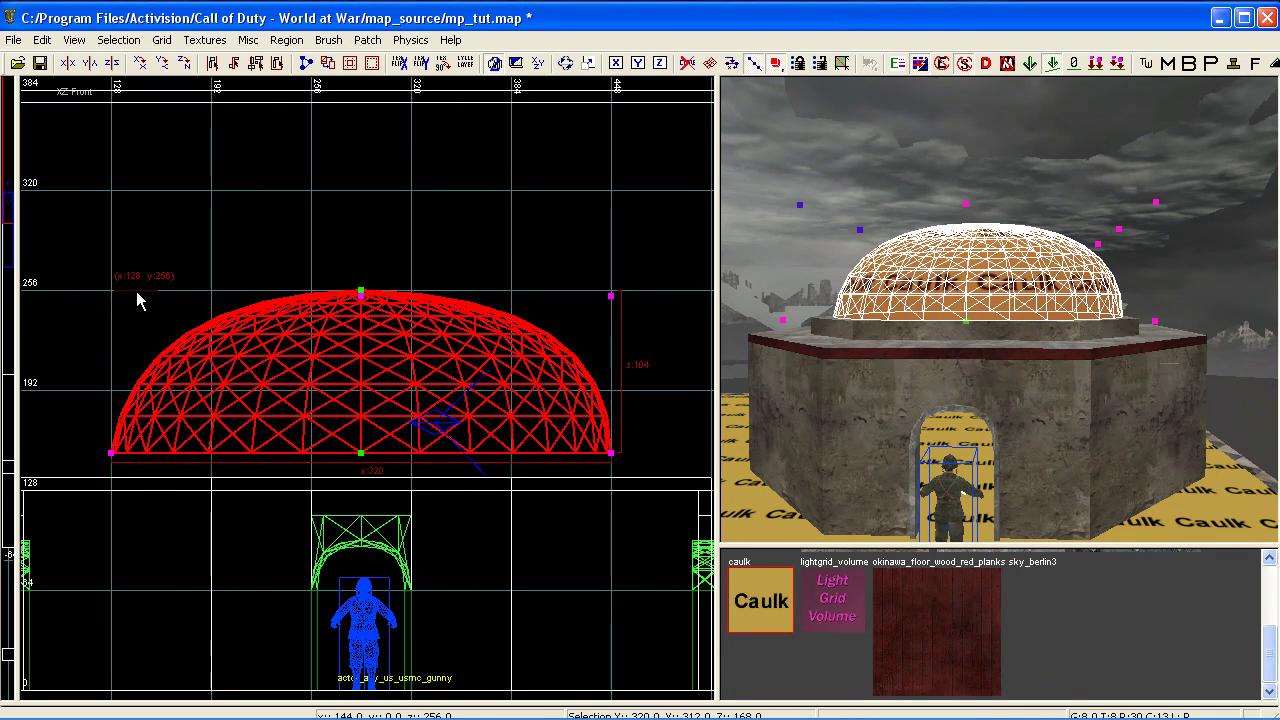
drag(622, 303, 601, 302)
key(ctrl+Tab)
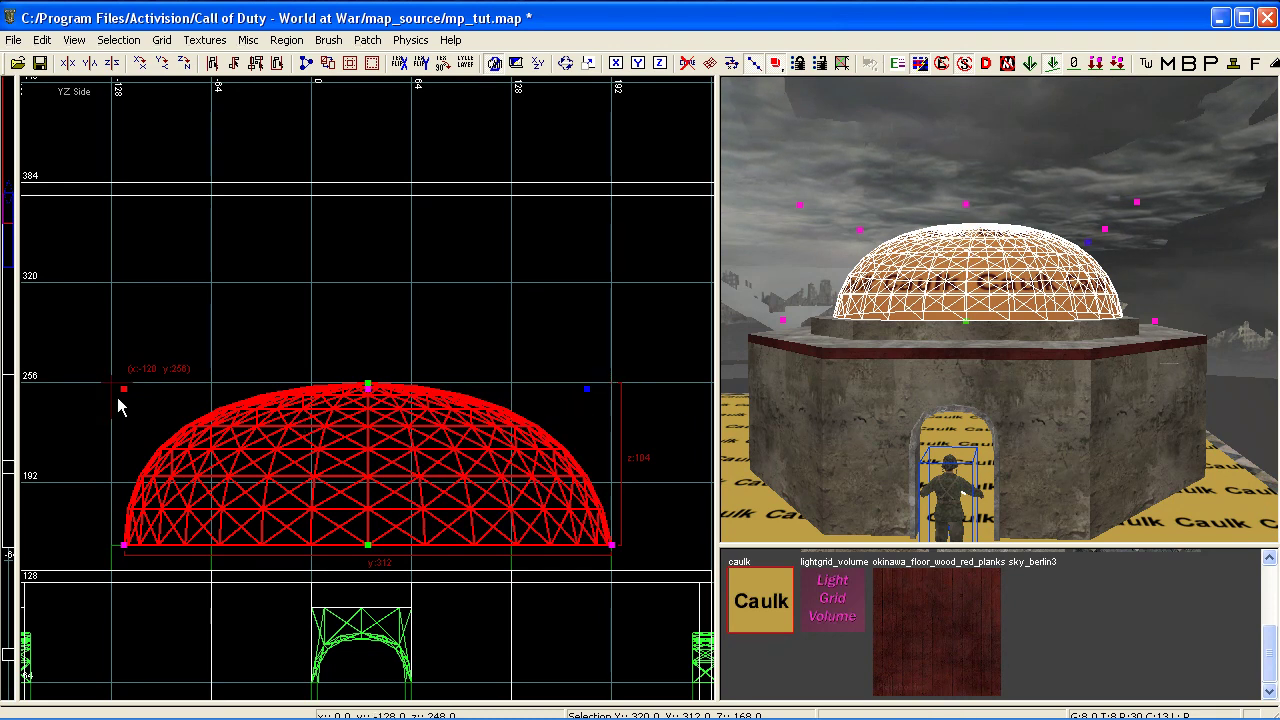
drag(130, 398, 141, 400)
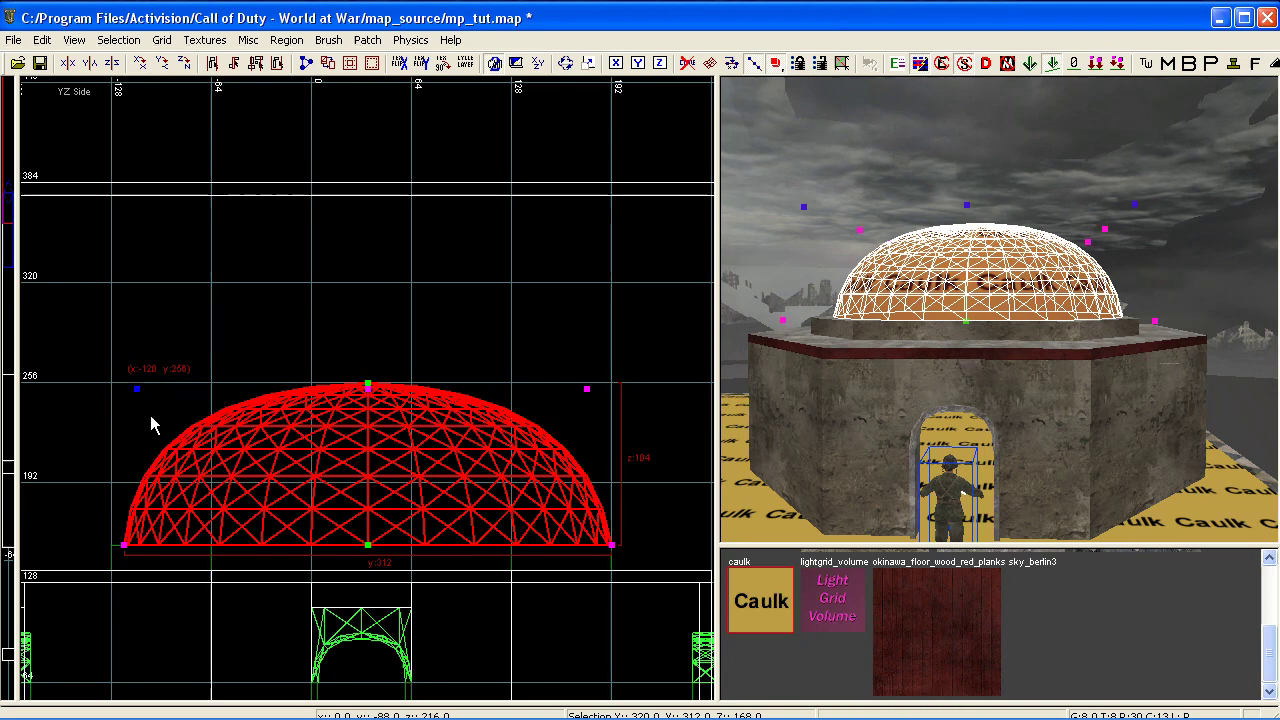
key(ctrl+Tab)
scroll(253, 448, down, 2)
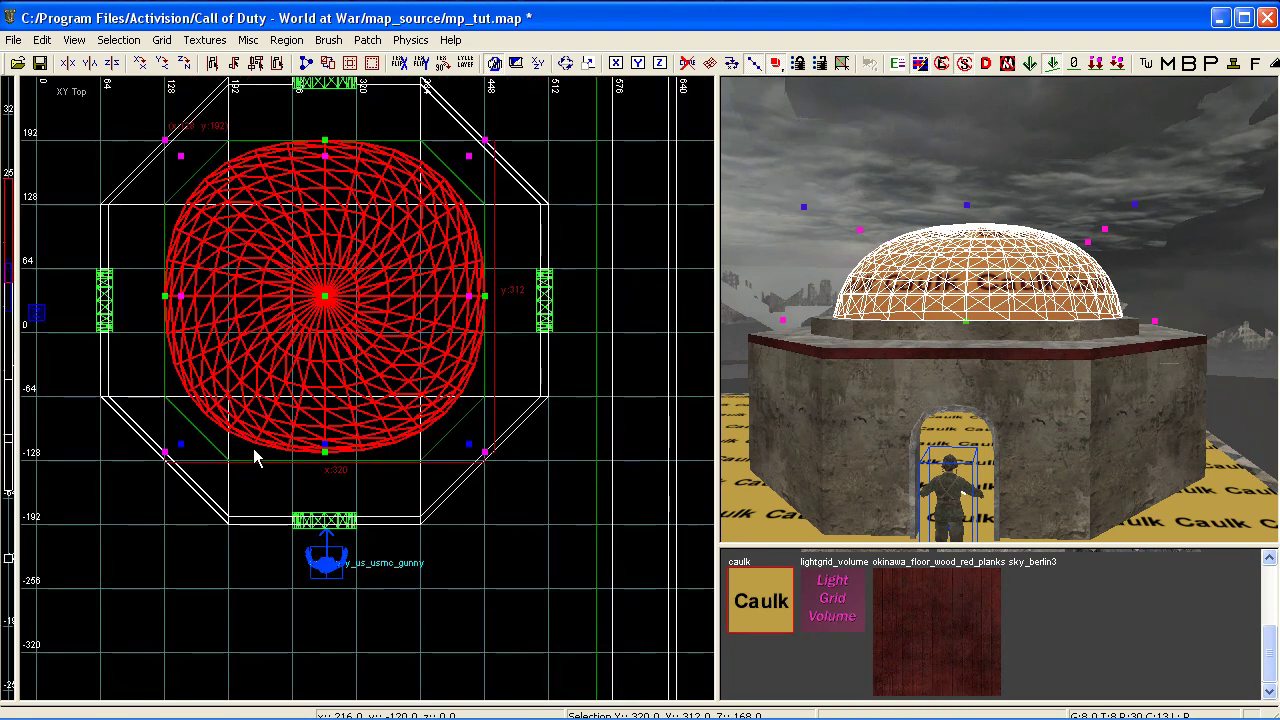
key(ctrl+Tab)
key(ctrl+Tab)
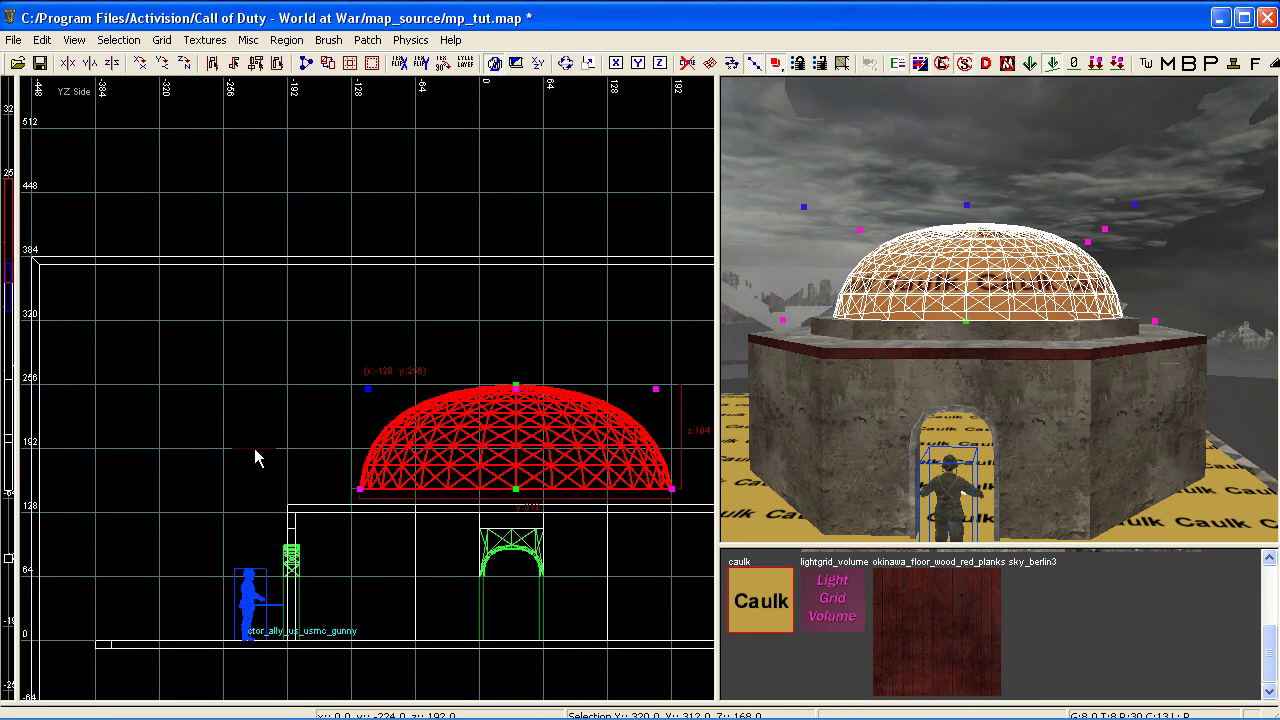
Raise the dome's apex and upper ring of control vertices by 16 units, bringing the apex to Z 272.
right_drag(272, 450, 162, 419)
key(ctrl+Tab)
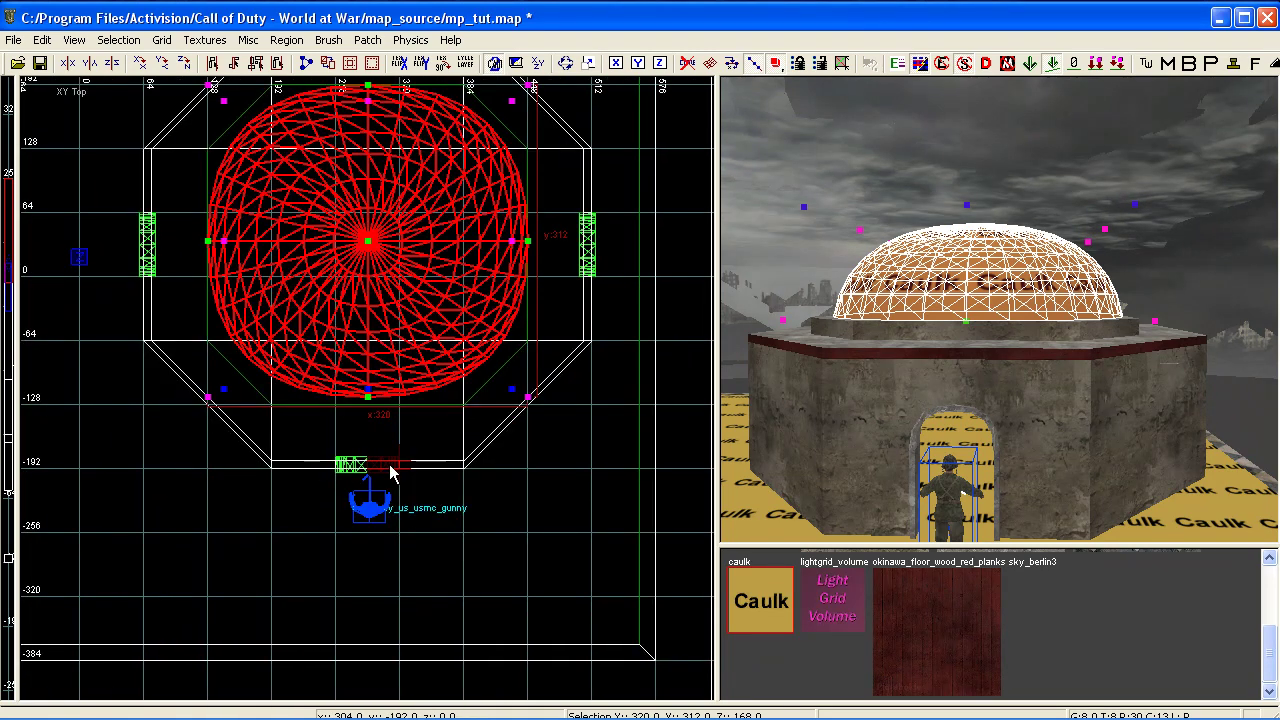
key(Escape)
right_drag(949, 437, 940, 365)
shift+click(943, 423)
key(Down)
key(Down)
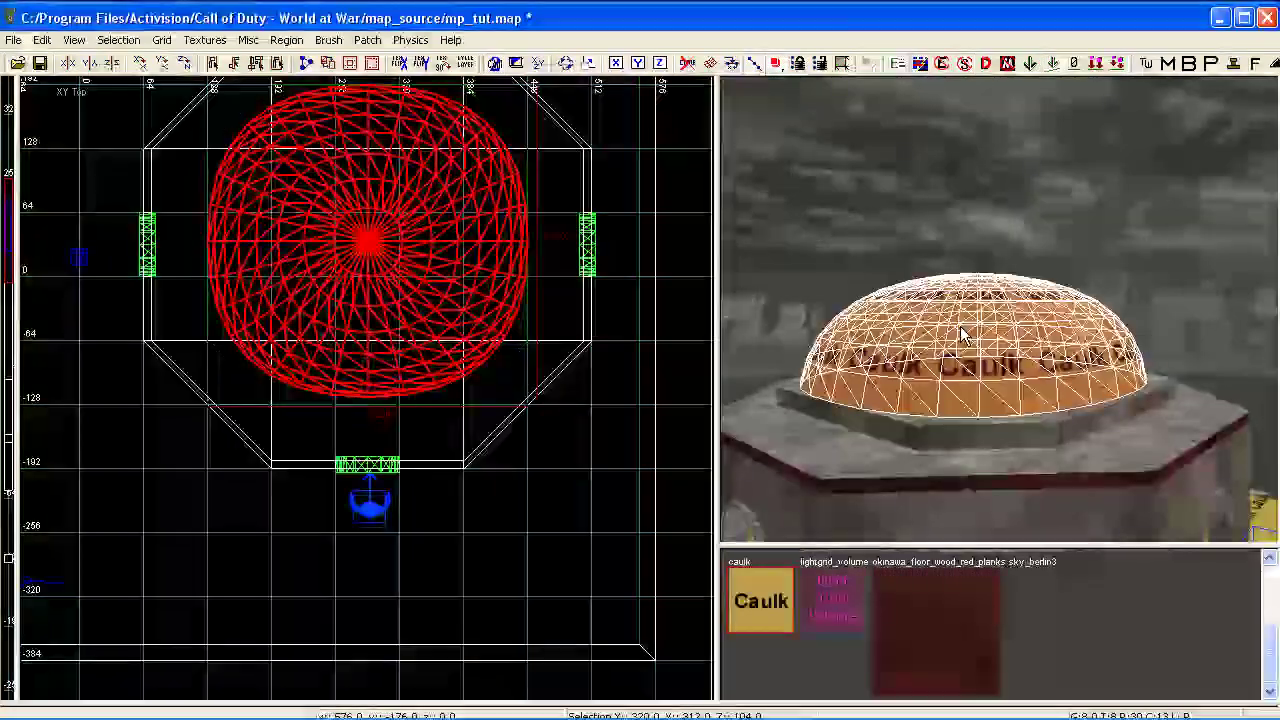
key(ctrl+Tab)
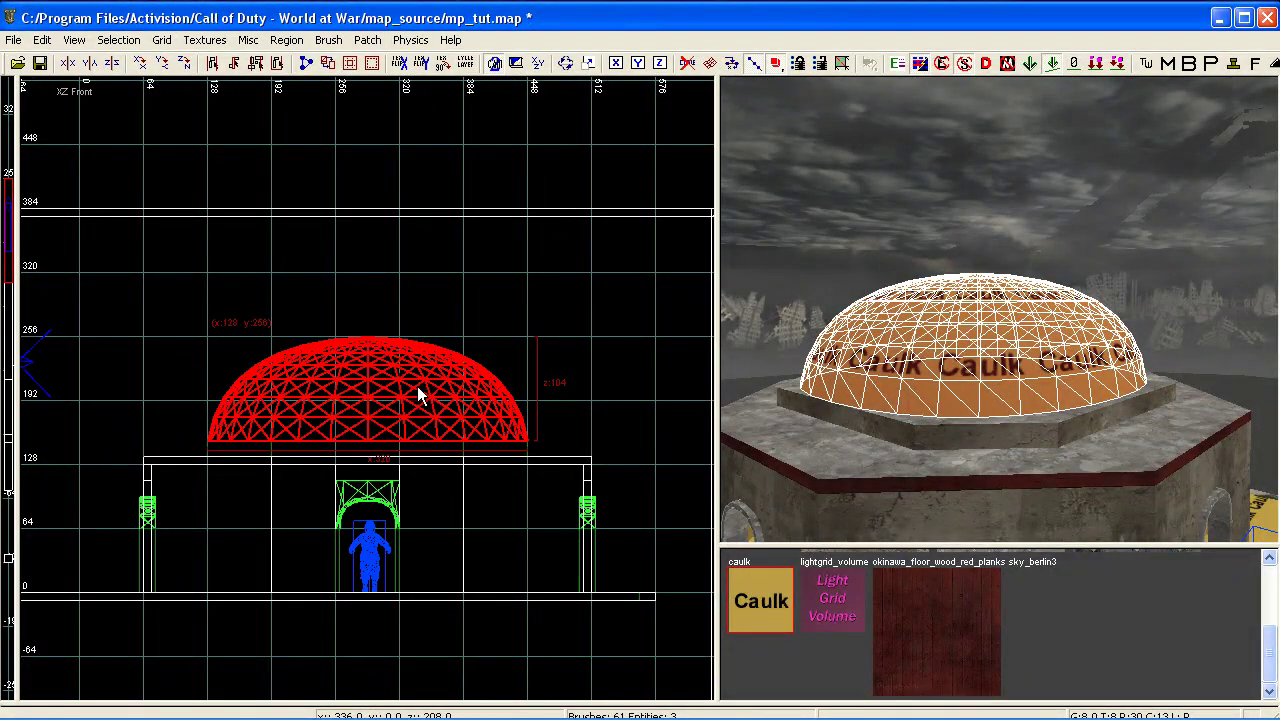
key(v)
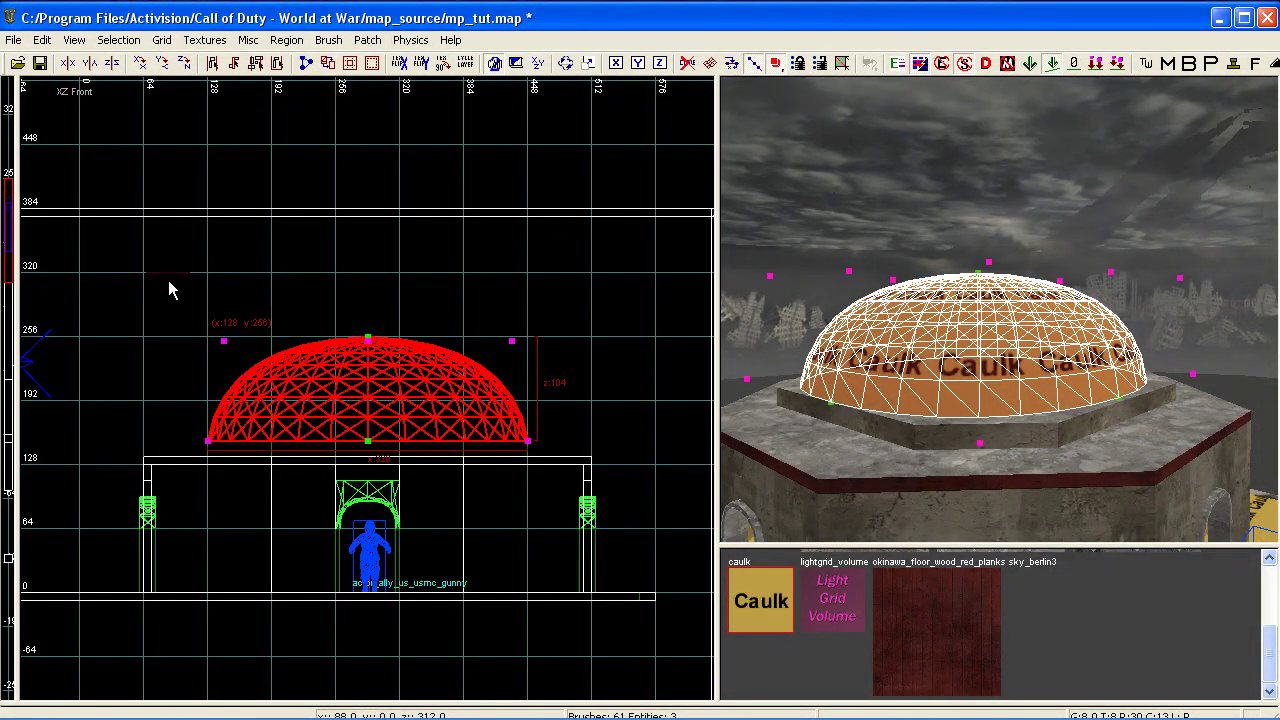
drag(547, 396, 556, 399)
mouse_move(369, 343)
mouse_down()
mouse_move(372, 325)
mouse_move(372, 340)
mouse_up()
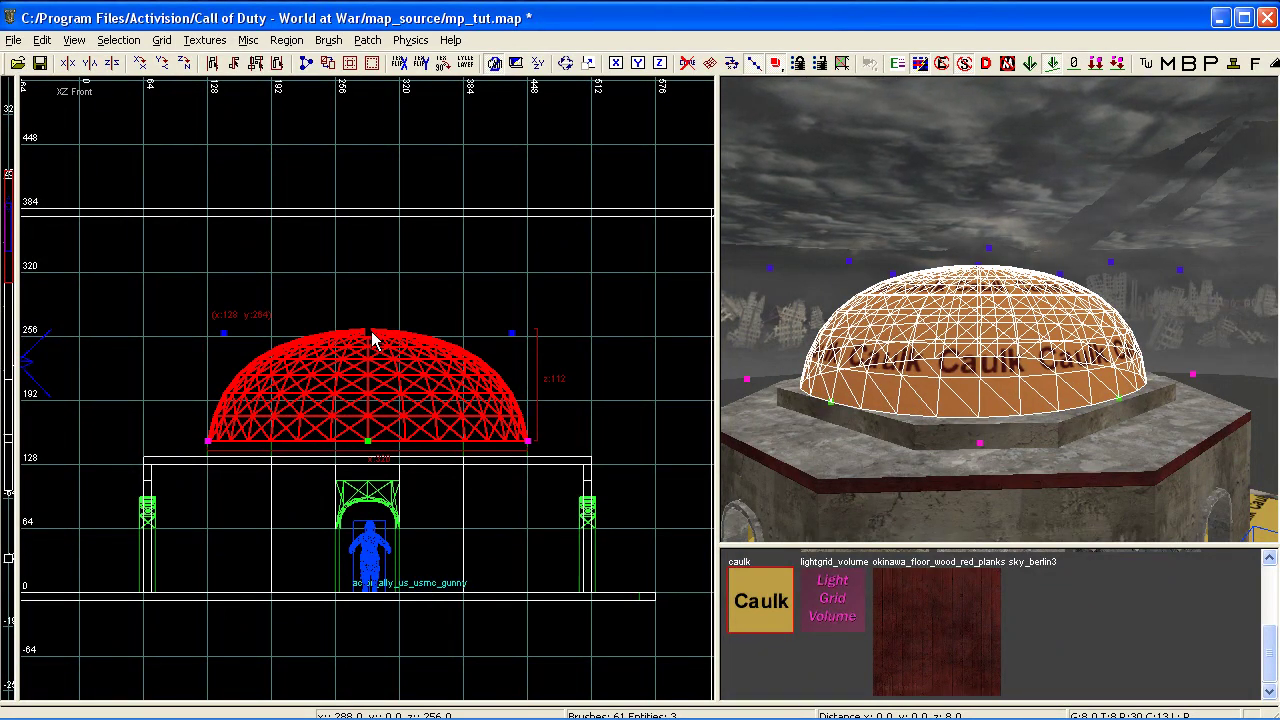
drag(372, 340, 372, 333)
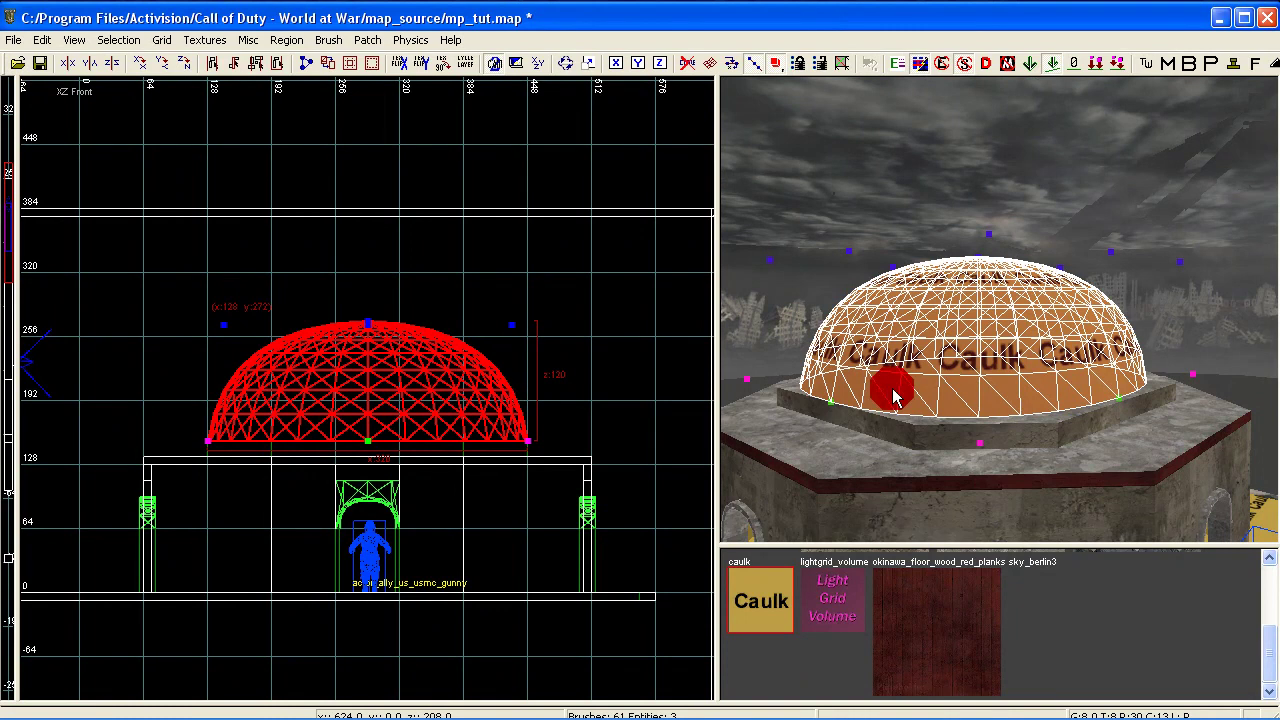
key(Escape)
Apply the berlin_floors_concrete_tile5 texture to the caulk dome patch.
right_drag(936, 396, 935, 421)
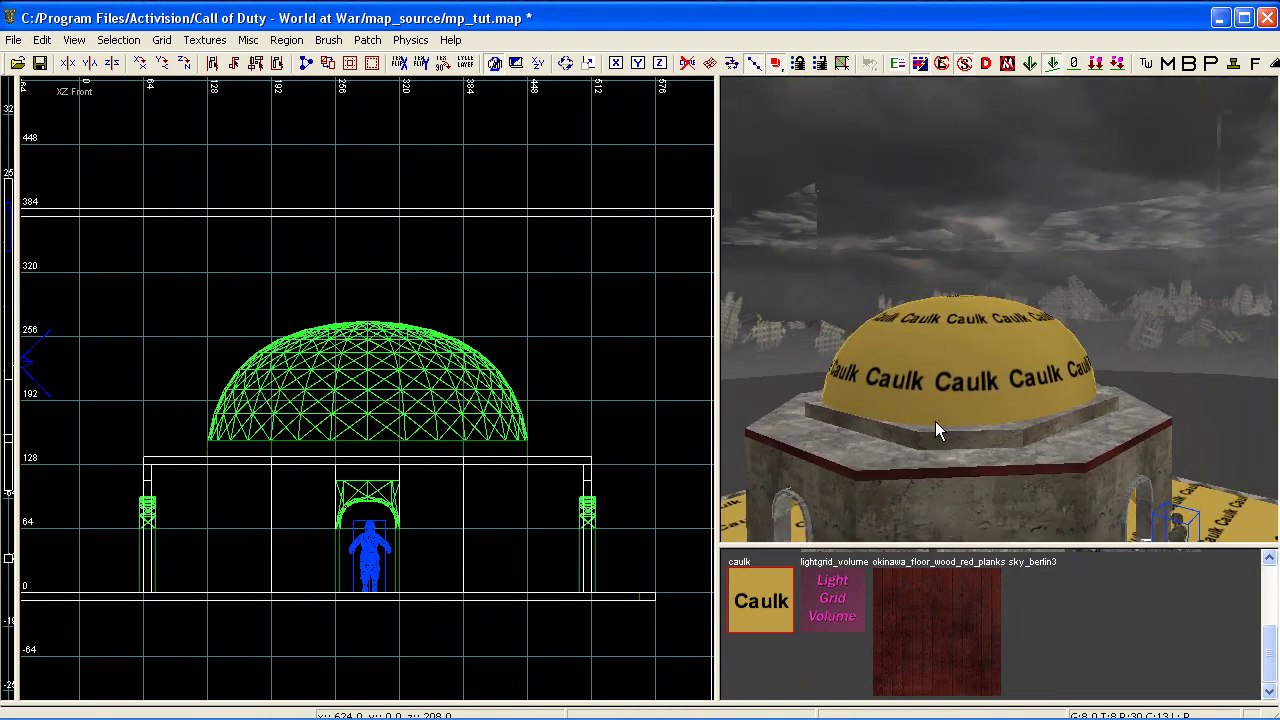
shift+click(967, 367)
scroll(907, 616, up, 5)
click(1158, 630)
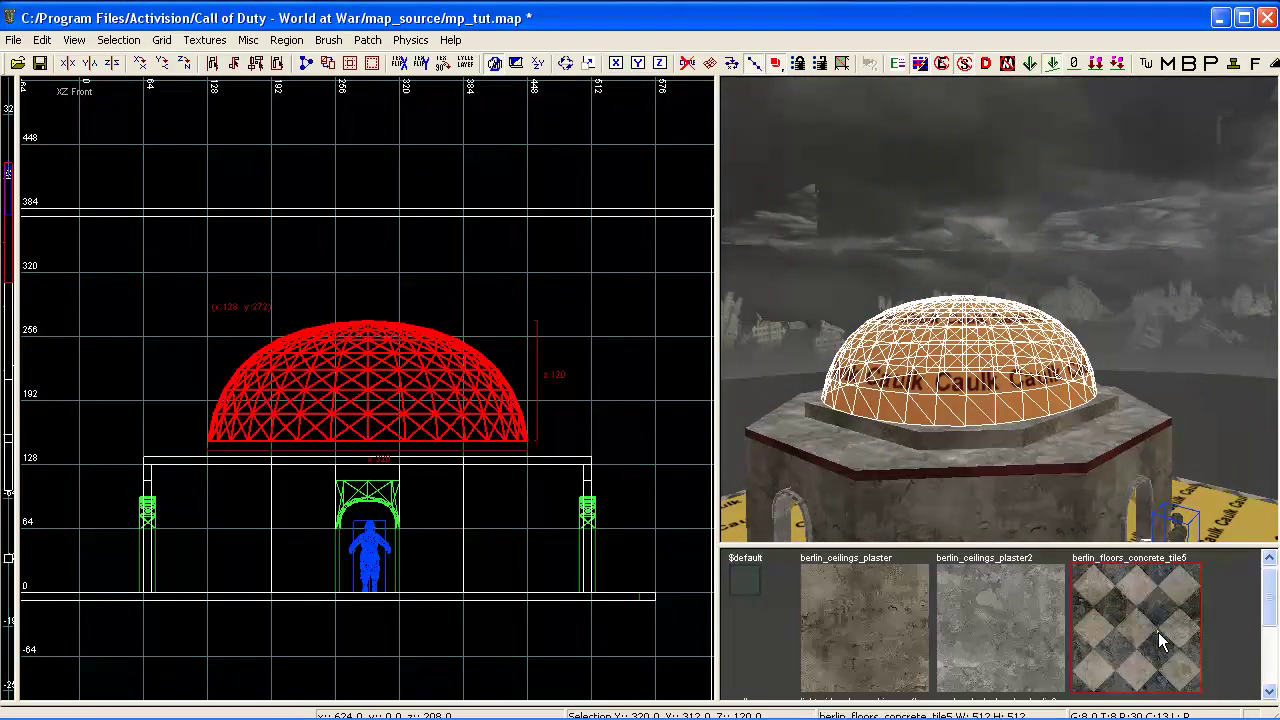
key(Escape)
mouse_move(990, 499)
right_down()
mouse_move(1012, 446)
mouse_move(966, 426)
mouse_move(1000, 474)
mouse_move(1012, 454)
mouse_move(982, 460)
mouse_move(984, 484)
right_up()
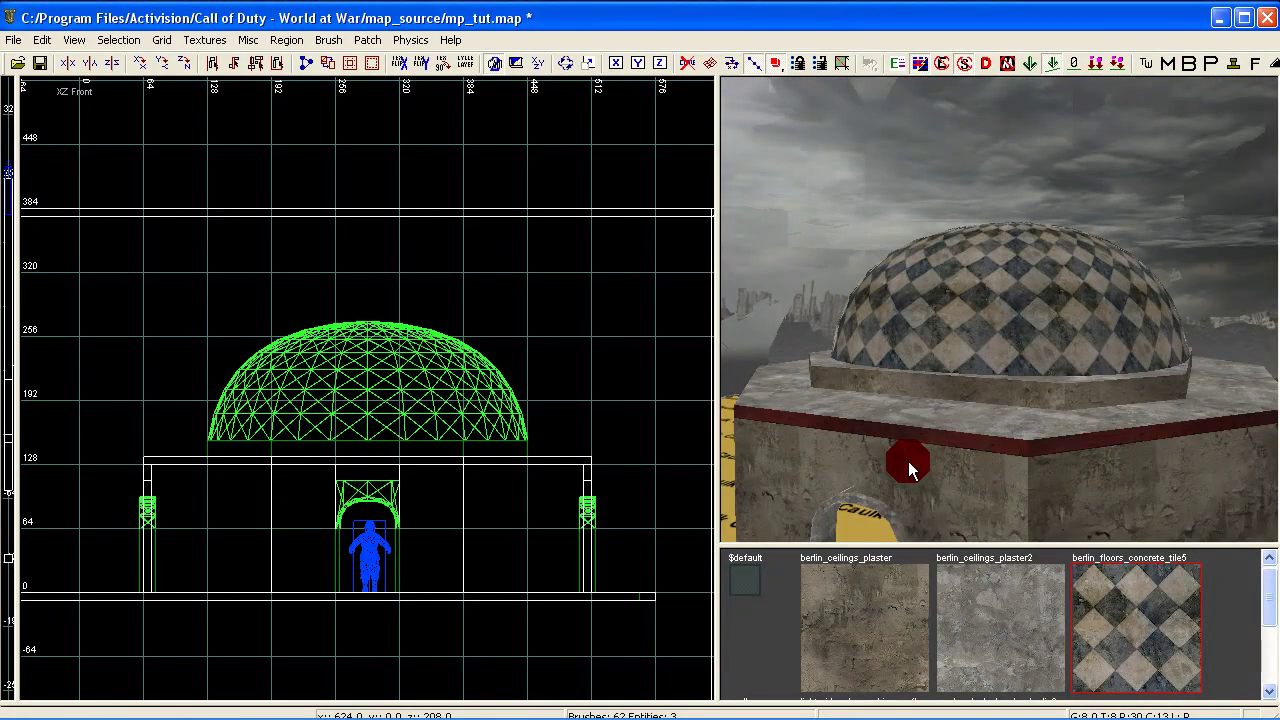
Show the textured dome from above in the 2D view, centred and enlarged around its apex.
key(ctrl+Tab)
key(ctrl+Tab)
scroll(408, 428, down, 2)
right_drag(412, 425, 408, 410)
scroll(335, 385, up, 3)
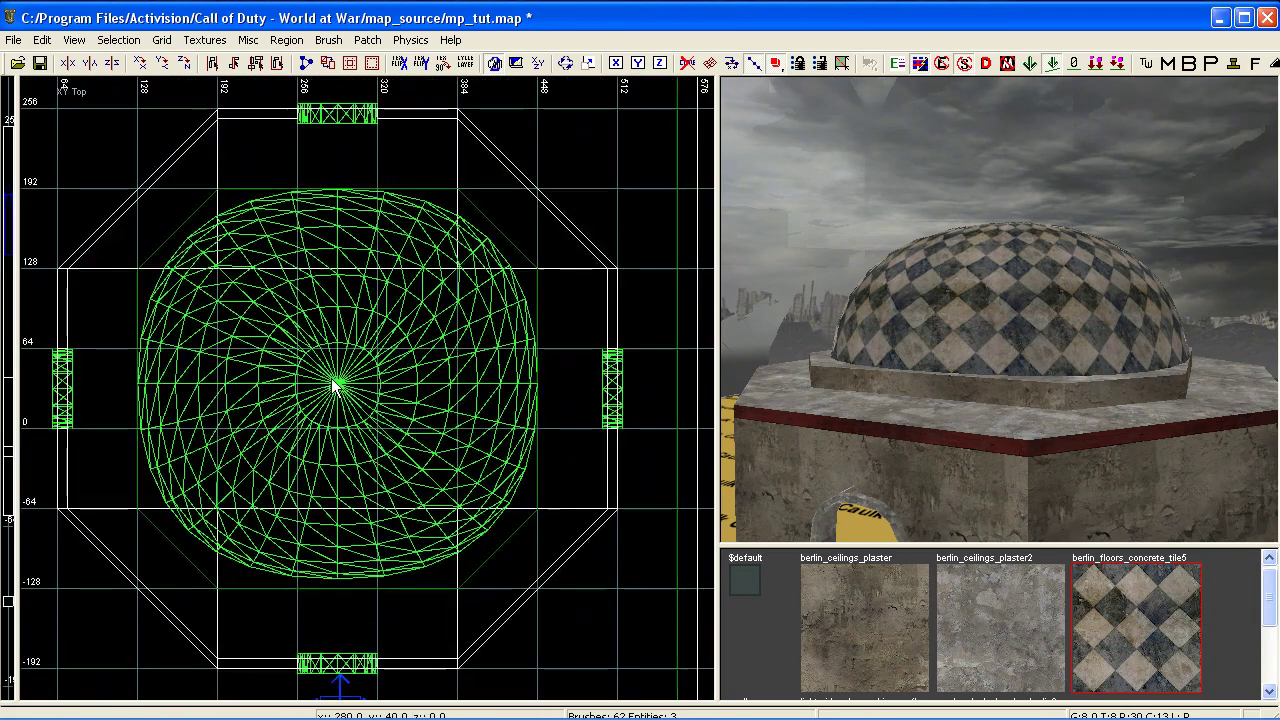